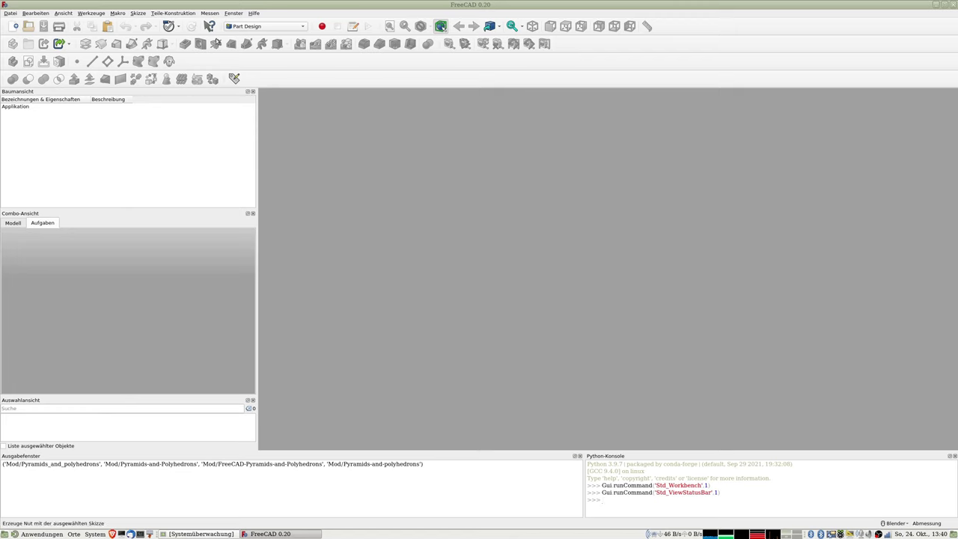
- Create a new empty document and view the user macro list without running any macro
{"action": "left_click", "coordinate": [15, 14]}
{"action": "left_click", "coordinate": [18, 23]}
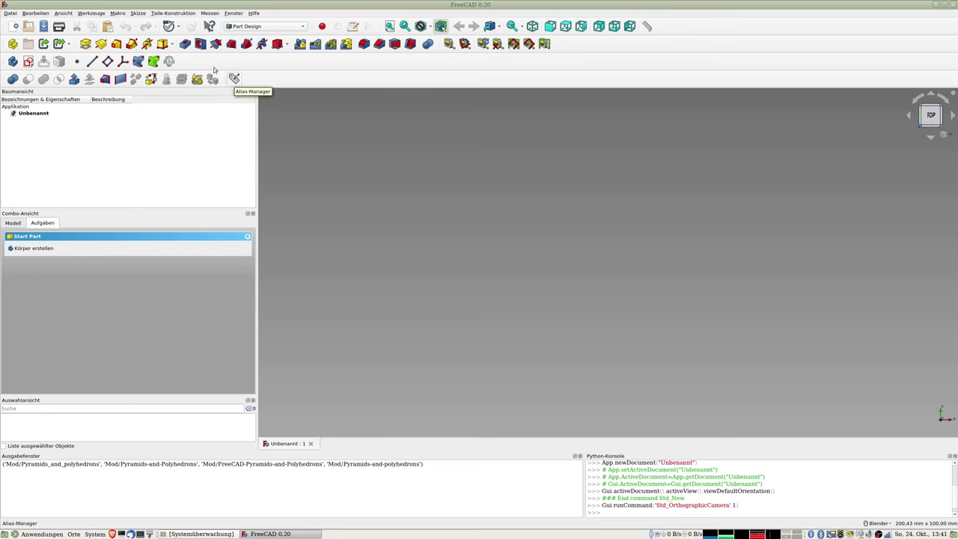
{"action": "left_click", "coordinate": [118, 15]}
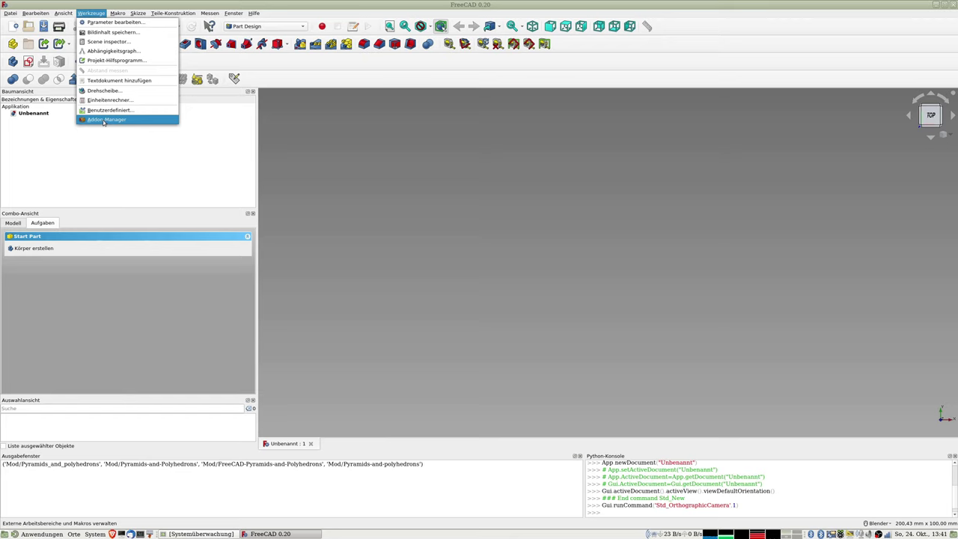
{"action": "mouse_move", "coordinate": [117, 12]}
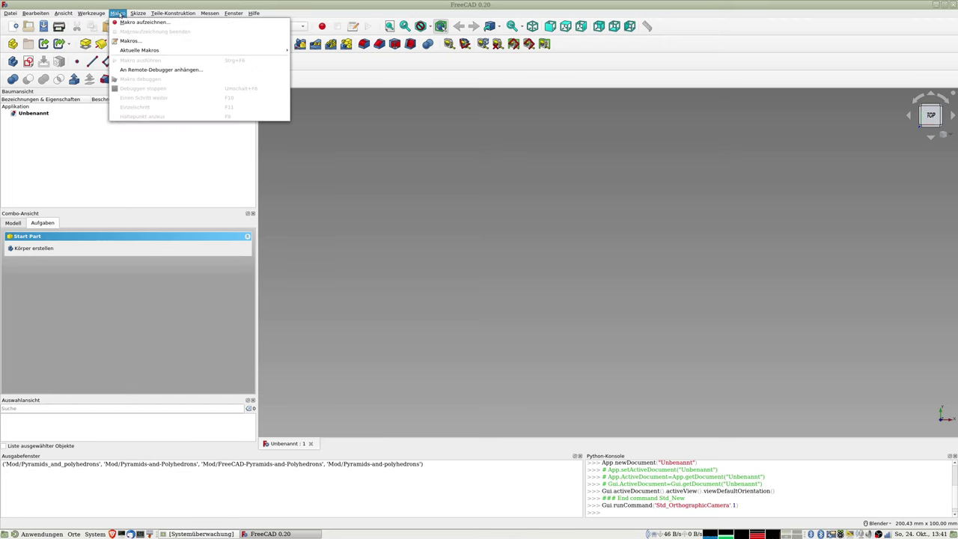
{"action": "left_click", "coordinate": [137, 42]}
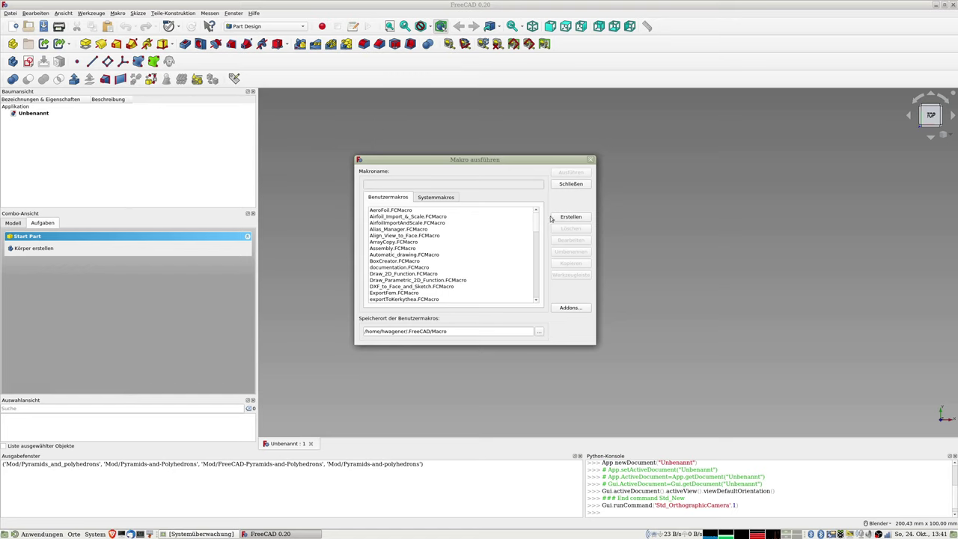
{"action": "left_click", "coordinate": [571, 184]}
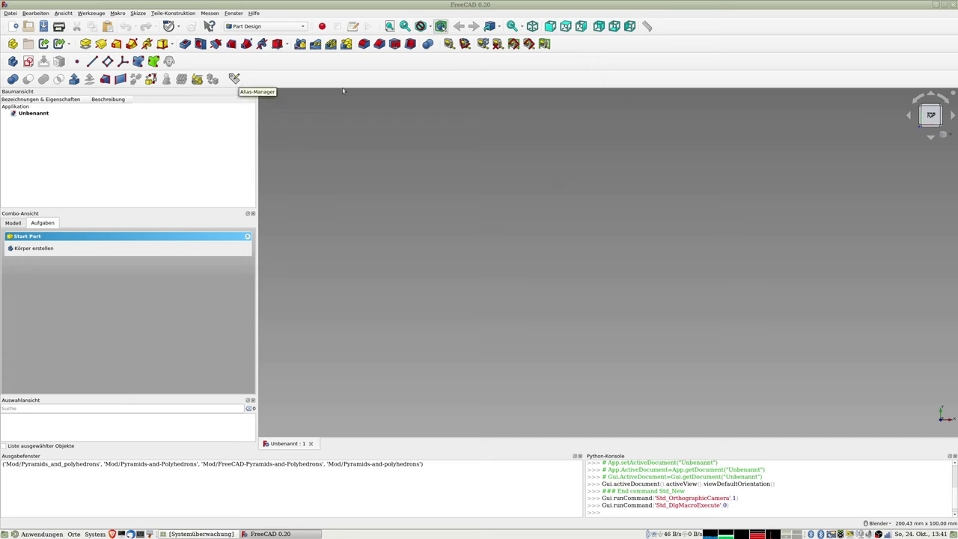
- Set the Preferences language option to English, then apply and confirm
{"action": "left_click", "coordinate": [14, 14]}
{"action": "mouse_move", "coordinate": [35, 13]}
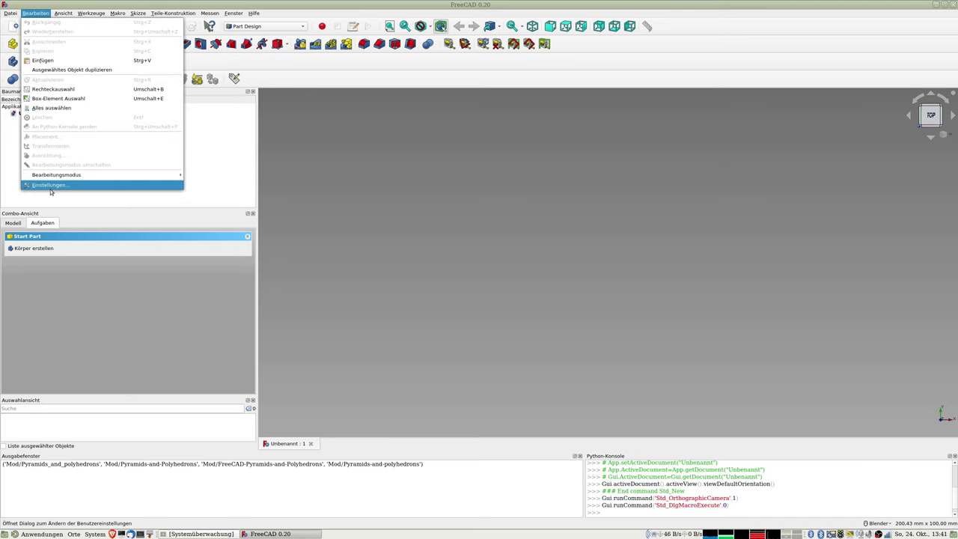
{"action": "left_click", "coordinate": [49, 185]}
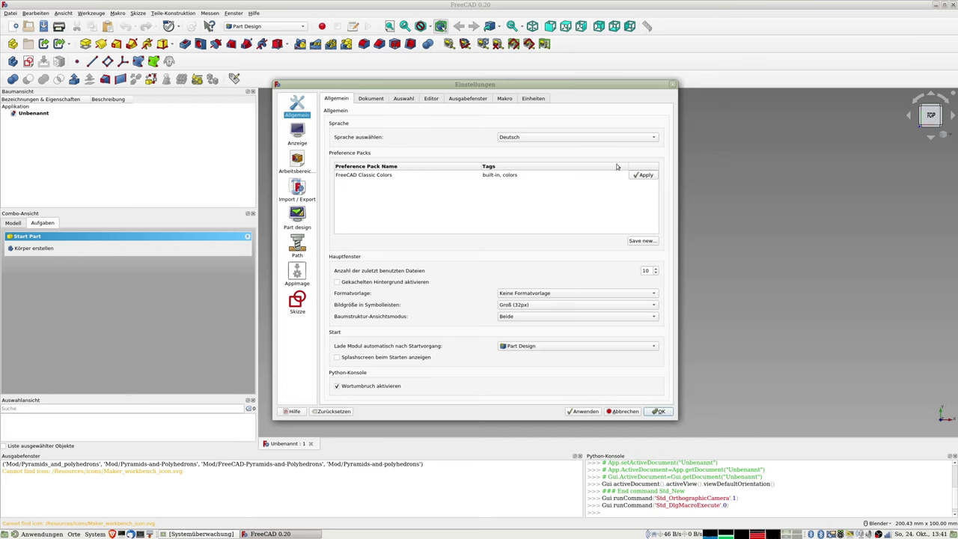
{"action": "left_click", "coordinate": [547, 138]}
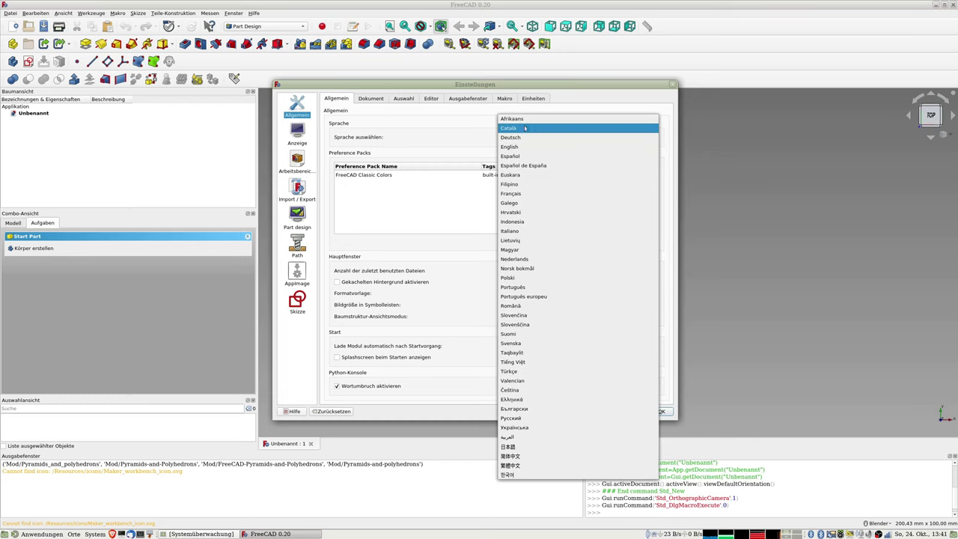
{"action": "left_click", "coordinate": [524, 147]}
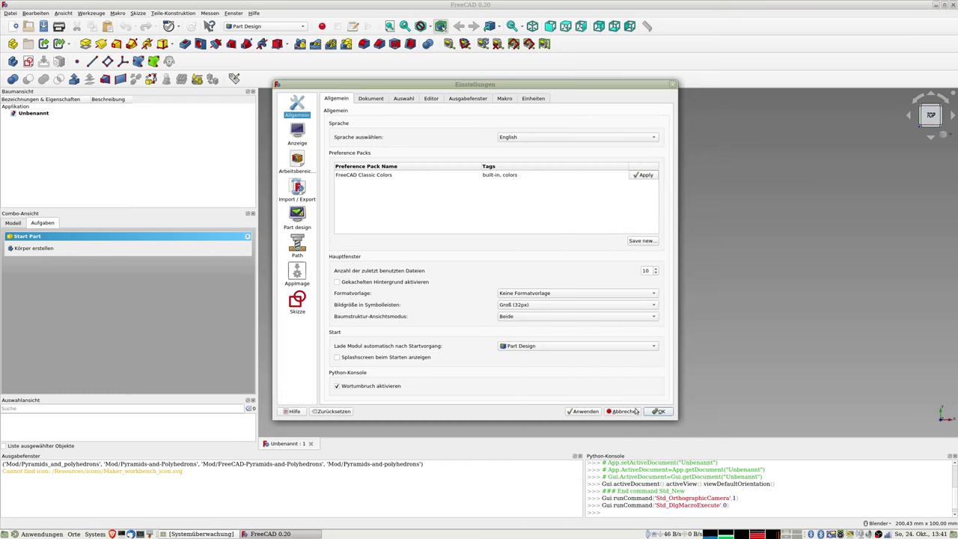
{"action": "left_click", "coordinate": [588, 411]}
{"action": "left_click", "coordinate": [660, 411]}
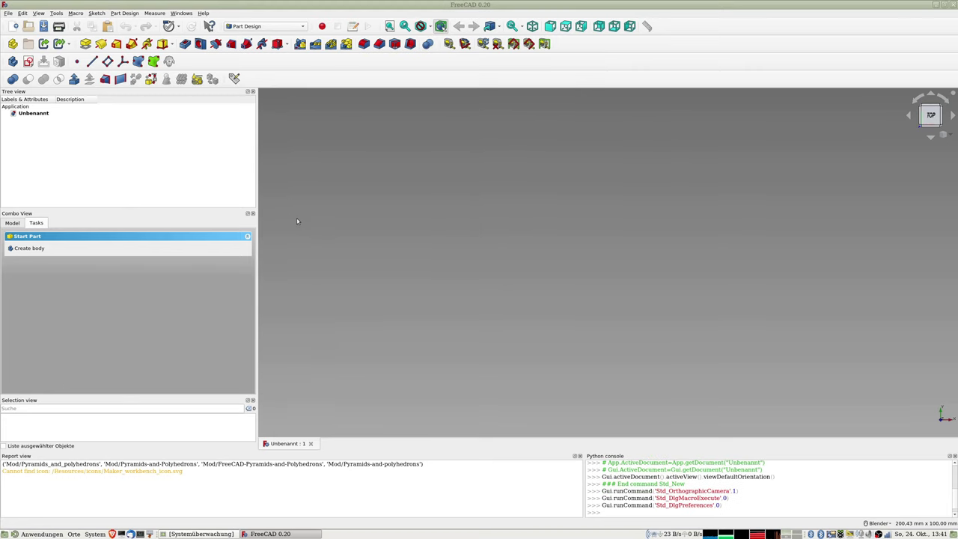
{"action": "left_click", "coordinate": [59, 14]}
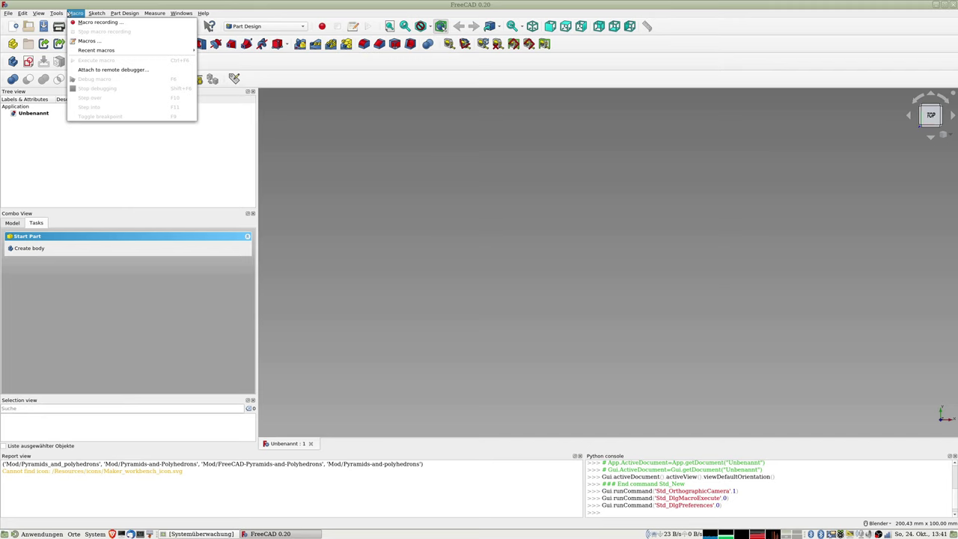
{"action": "mouse_move", "coordinate": [56, 12]}
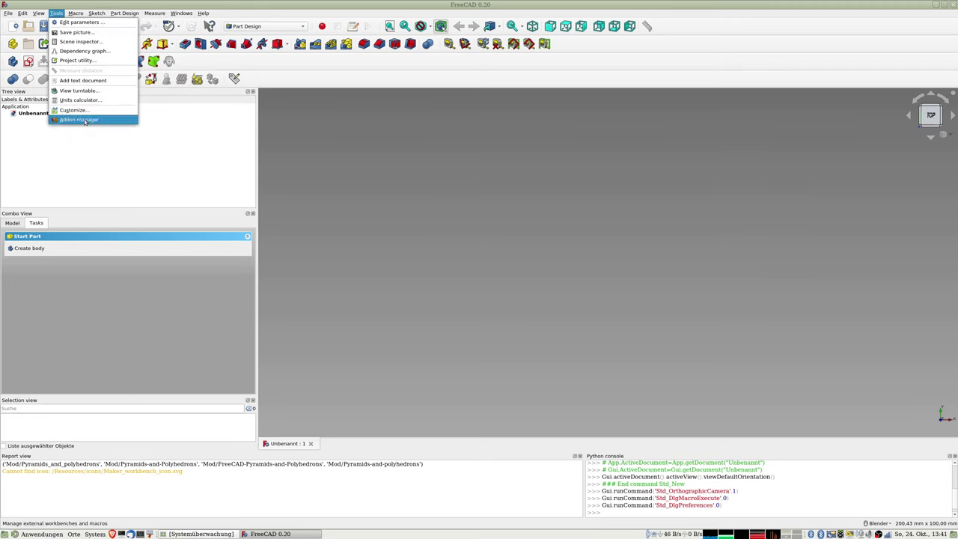
{"action": "left_click", "coordinate": [73, 110]}
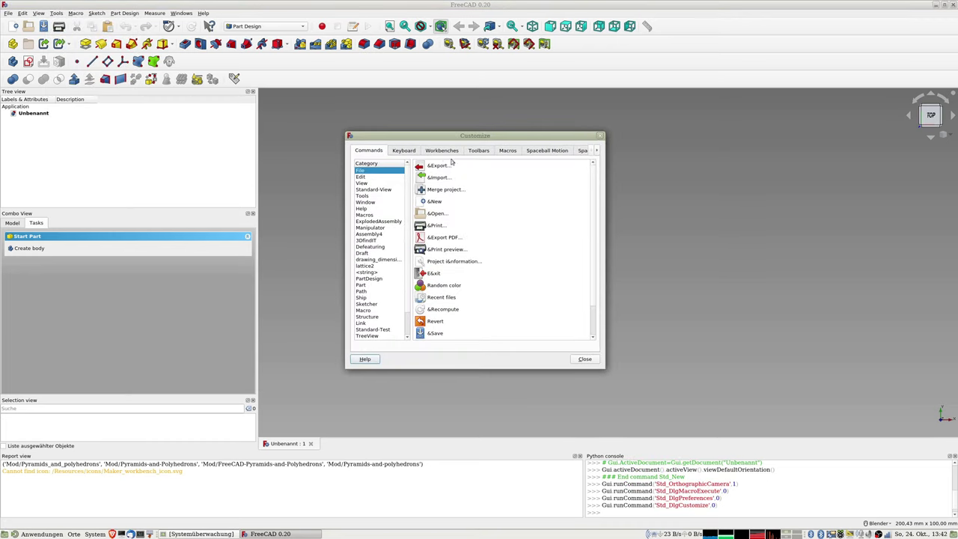
{"action": "left_click", "coordinate": [480, 151]}
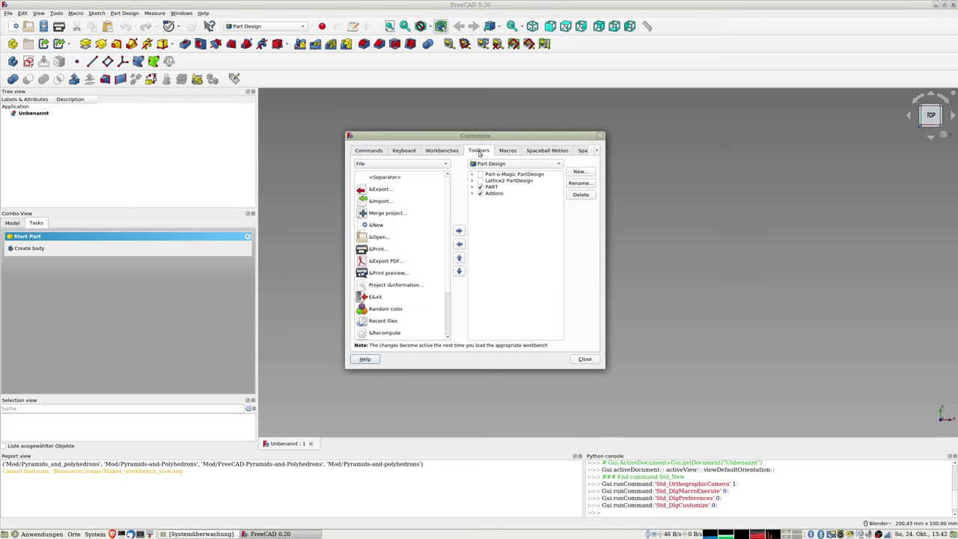
{"action": "left_click", "coordinate": [472, 193]}
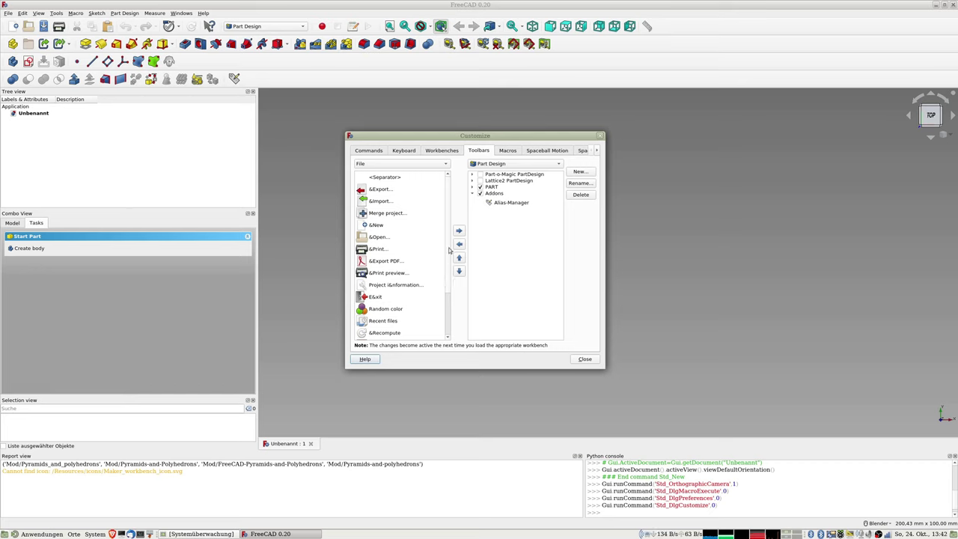
{"action": "left_click", "coordinate": [403, 164]}
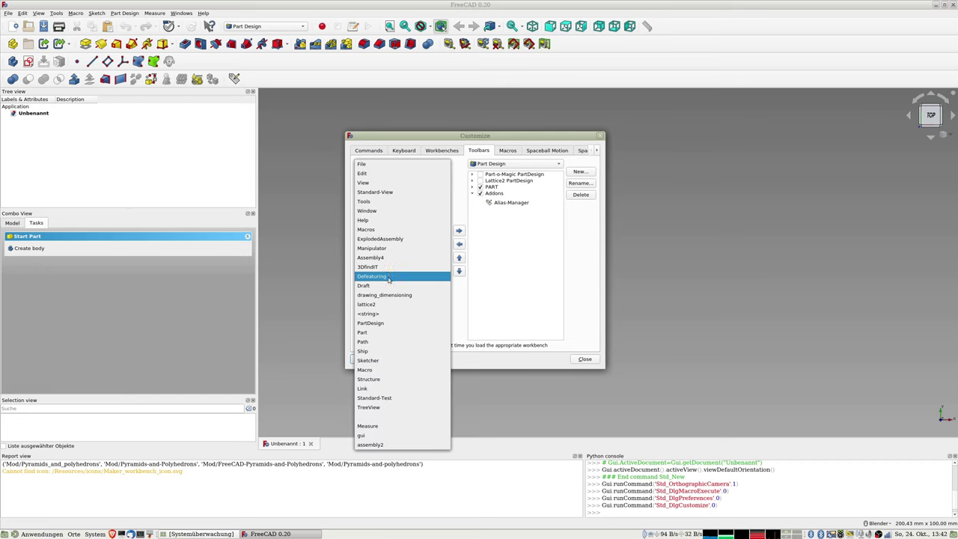
{"action": "left_click", "coordinate": [381, 229]}
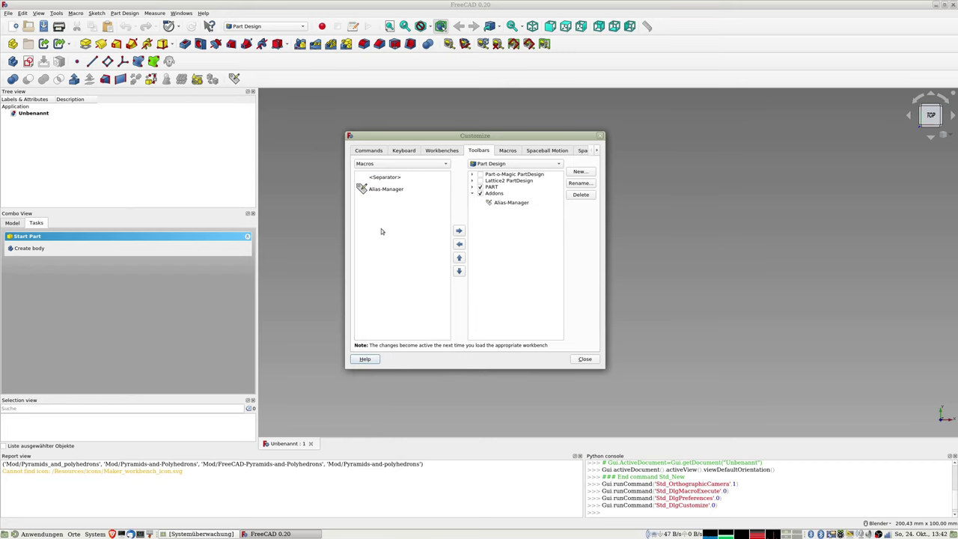
{"action": "left_click", "coordinate": [387, 191]}
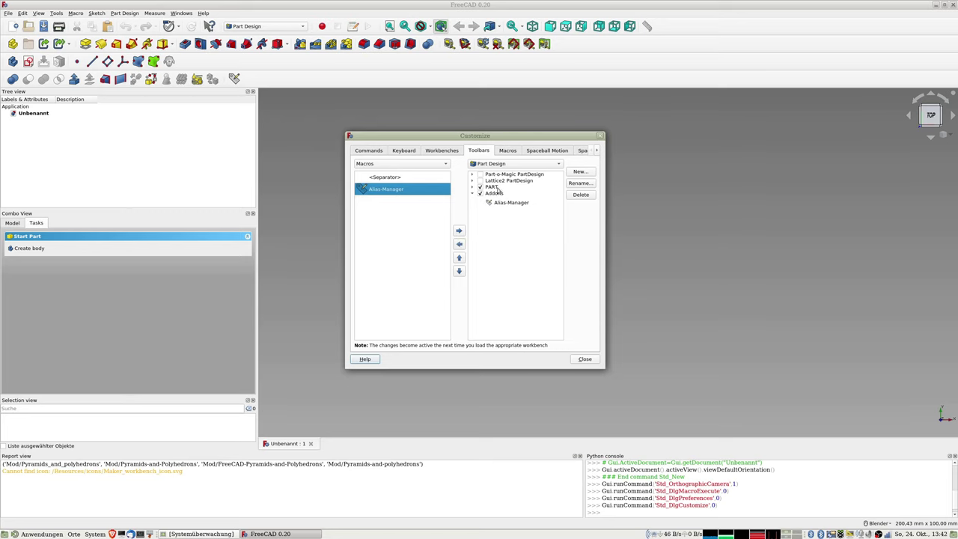
{"action": "left_click", "coordinate": [585, 359]}
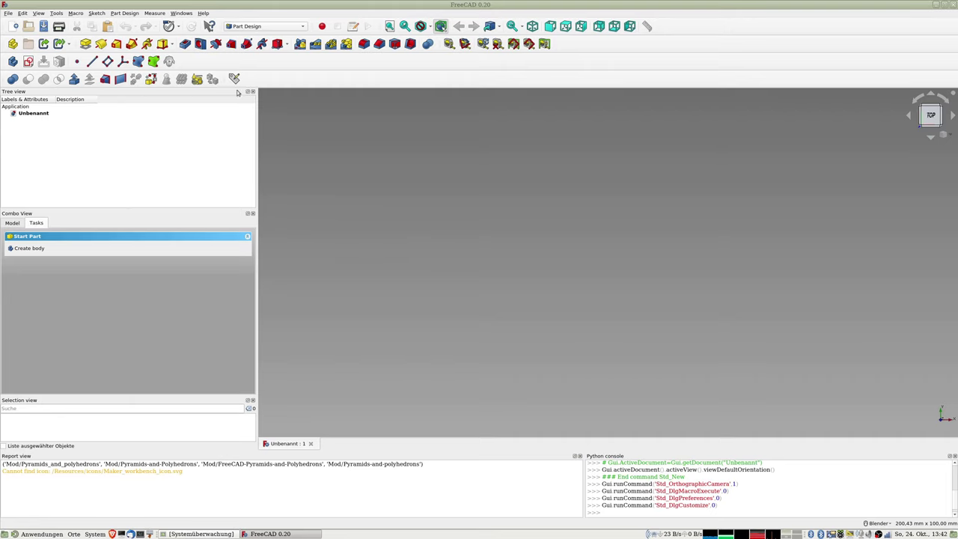
- Create a spreadsheet in the Spreadsheet workbench, rename it 'aaa', and open it
{"action": "left_click", "coordinate": [249, 27]}
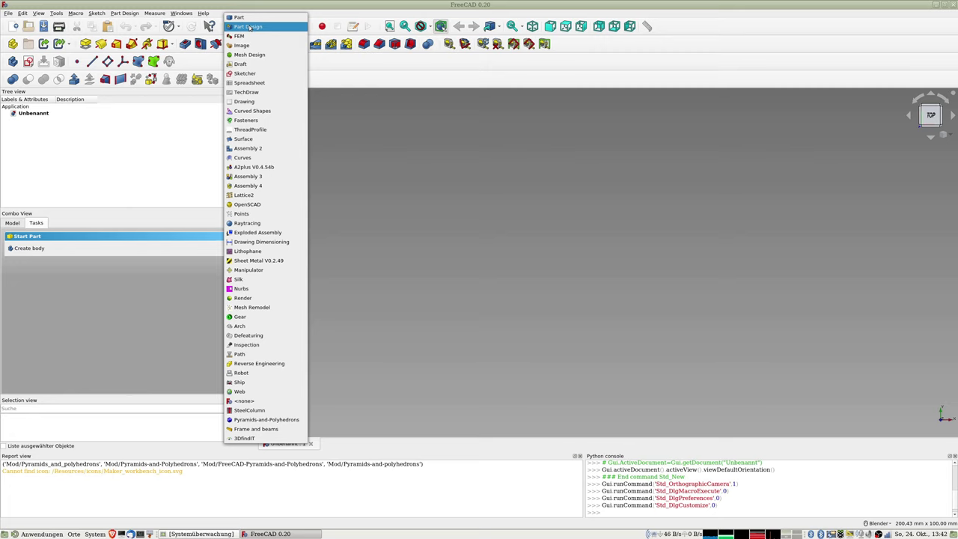
{"action": "left_click", "coordinate": [257, 84]}
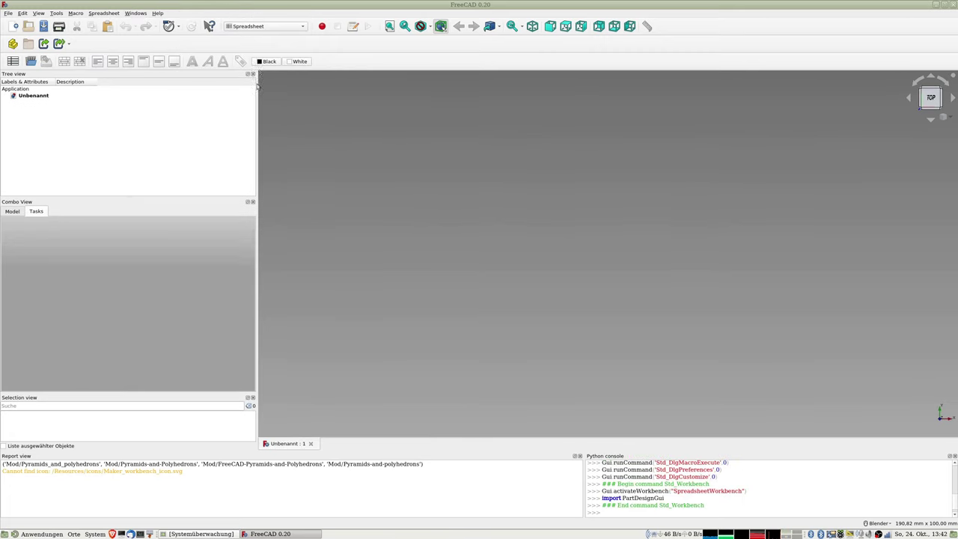
{"action": "left_click", "coordinate": [14, 62]}
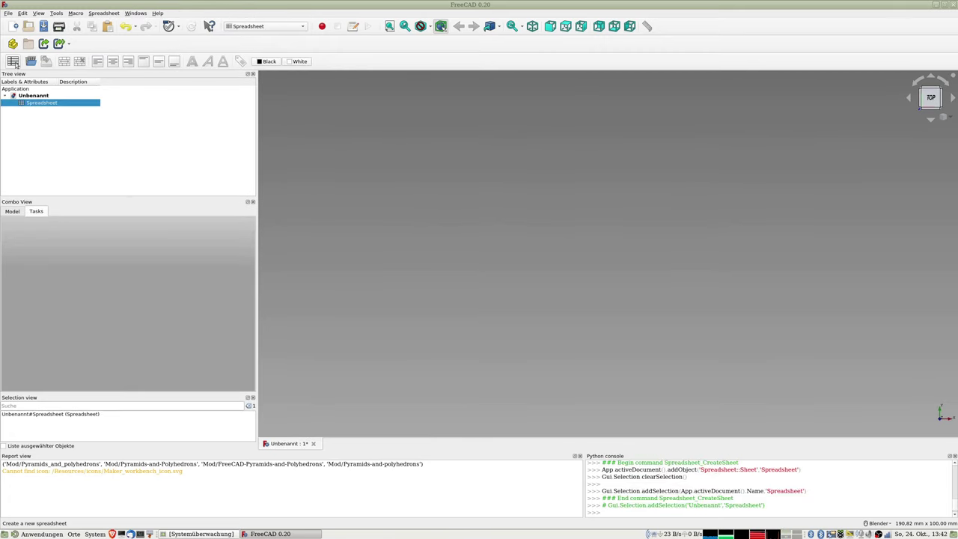
{"action": "left_click", "coordinate": [41, 103]}
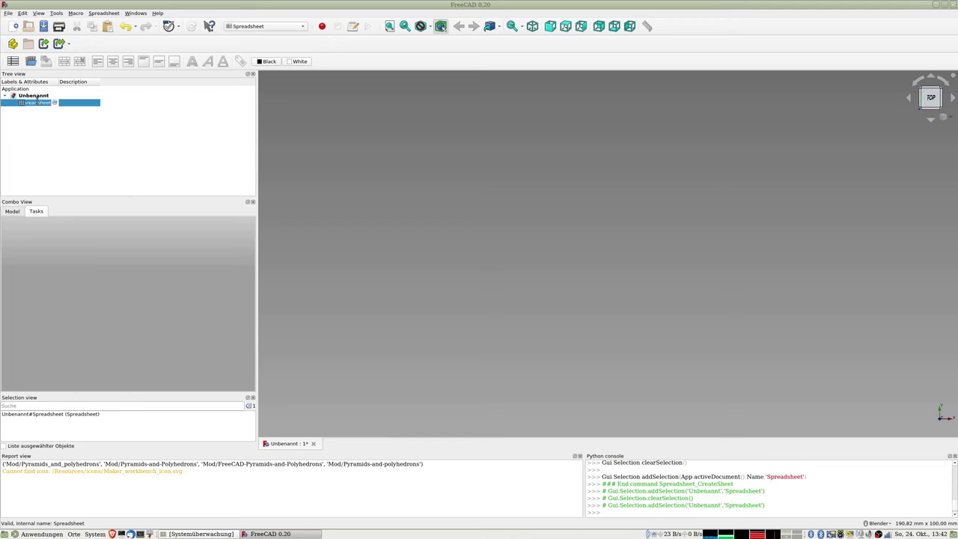
{"action": "type", "text": "aaa"}
{"action": "key", "text": "Return"}
{"action": "double_click", "coordinate": [31, 104]}
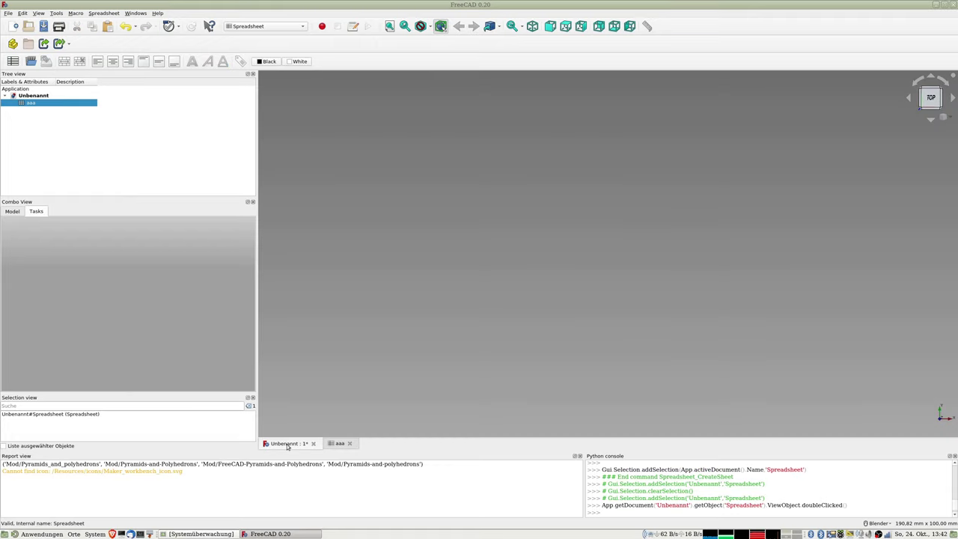
- Tile the 3D view beside the aaa sheet, narrowed to a right-hand column, and select A2
{"action": "left_click", "coordinate": [287, 445]}
{"action": "left_click", "coordinate": [135, 13]}
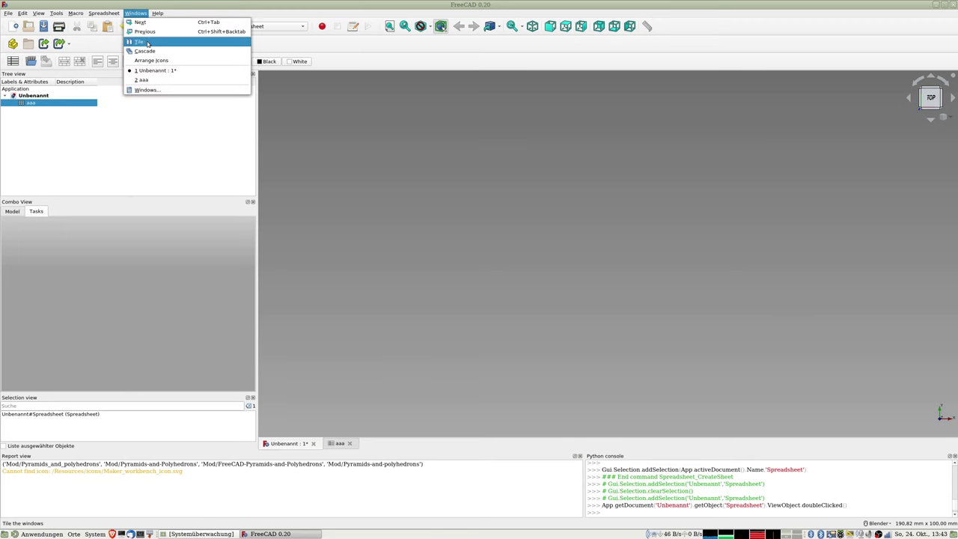
{"action": "left_click", "coordinate": [146, 42]}
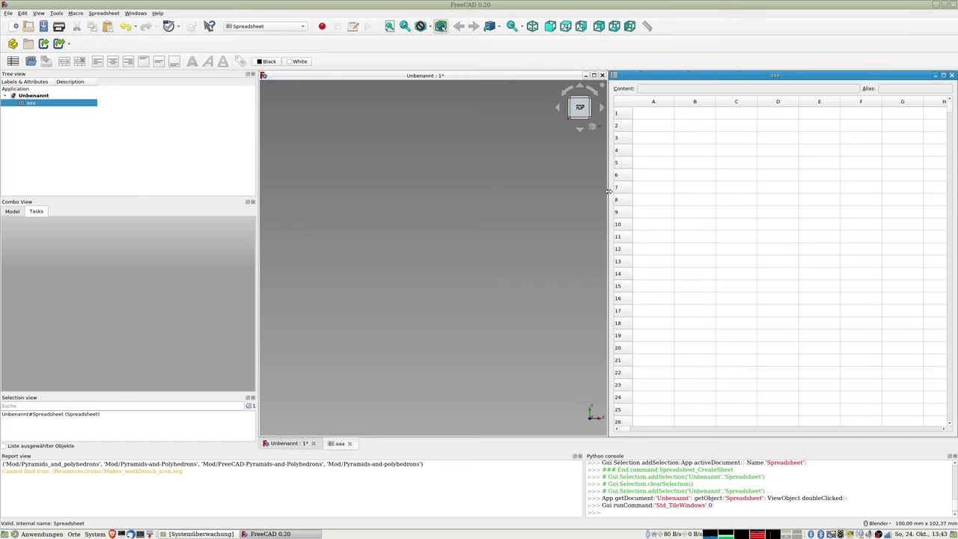
{"action": "left_click_drag", "start_coordinate": [608, 191], "coordinate": [807, 193]}
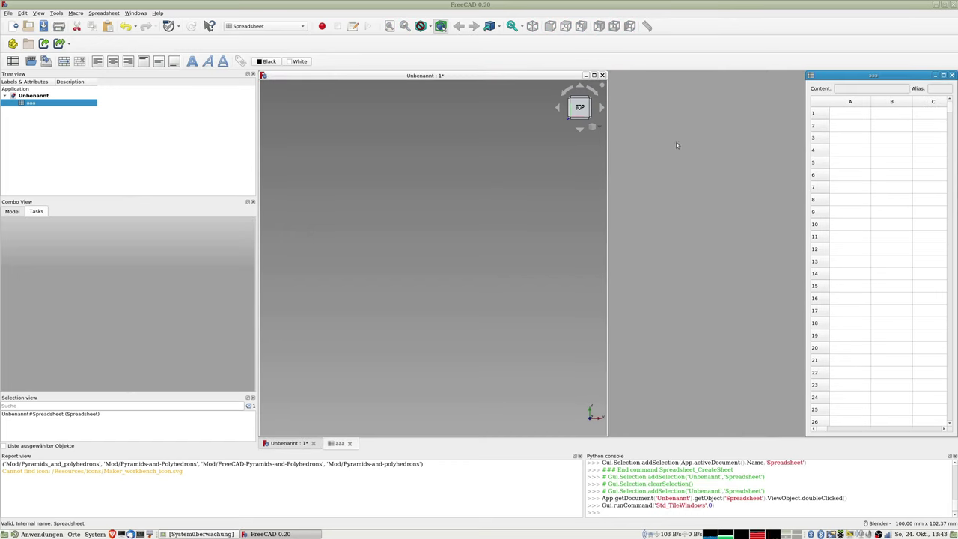
{"action": "left_click", "coordinate": [608, 162]}
{"action": "left_click_drag", "start_coordinate": [607, 162], "coordinate": [804, 199]}
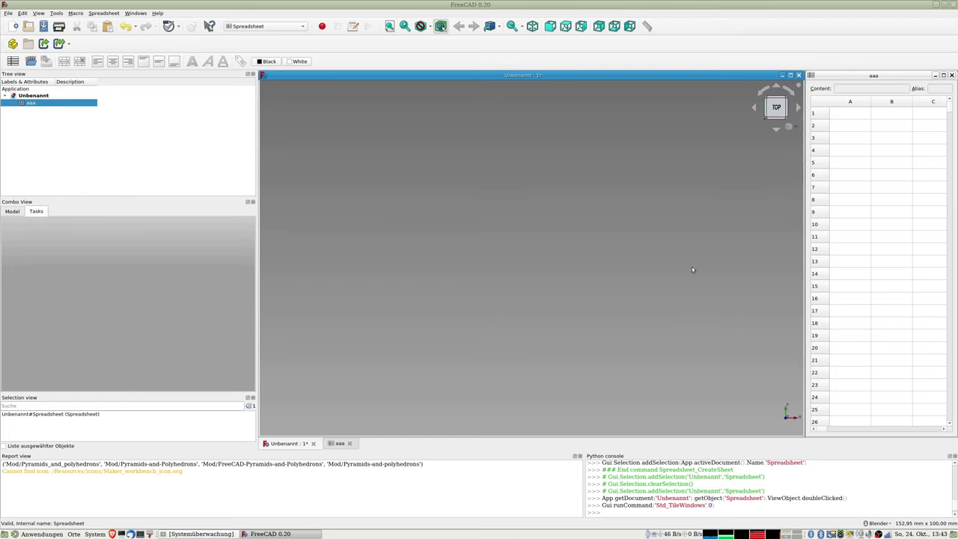
{"action": "left_click", "coordinate": [844, 126]}
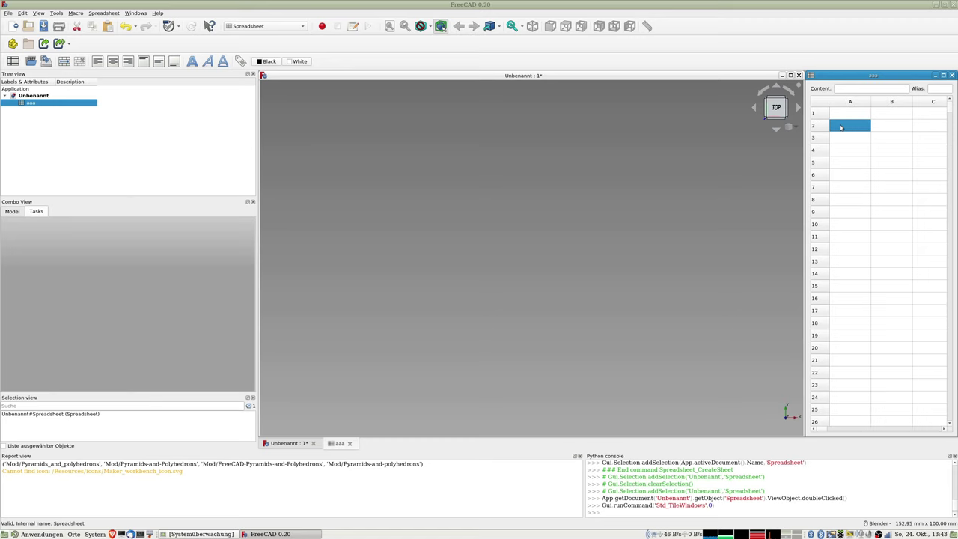
- Enter the parameter labels h1, l1 and t1 in cells A2–A4
{"action": "type", "text": "h1"}
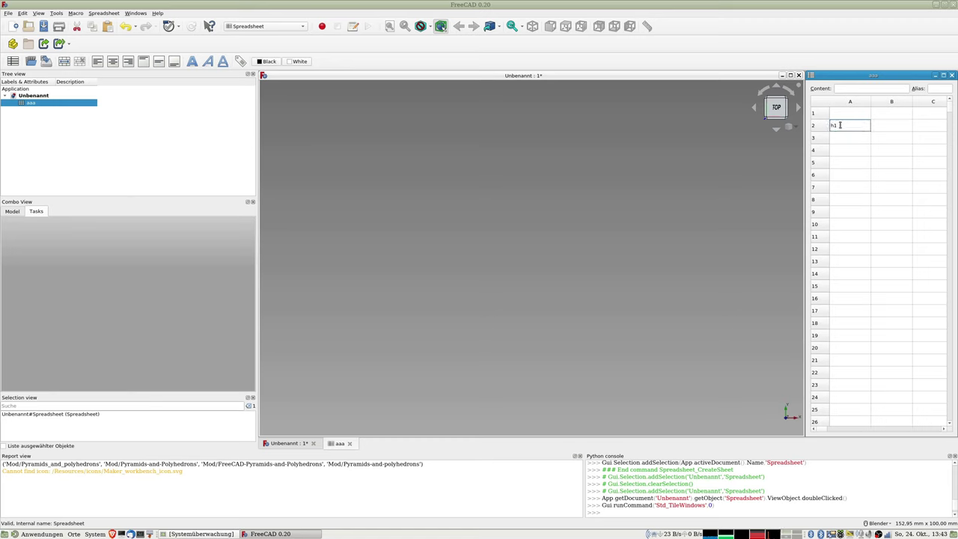
{"action": "key", "text": "Return"}
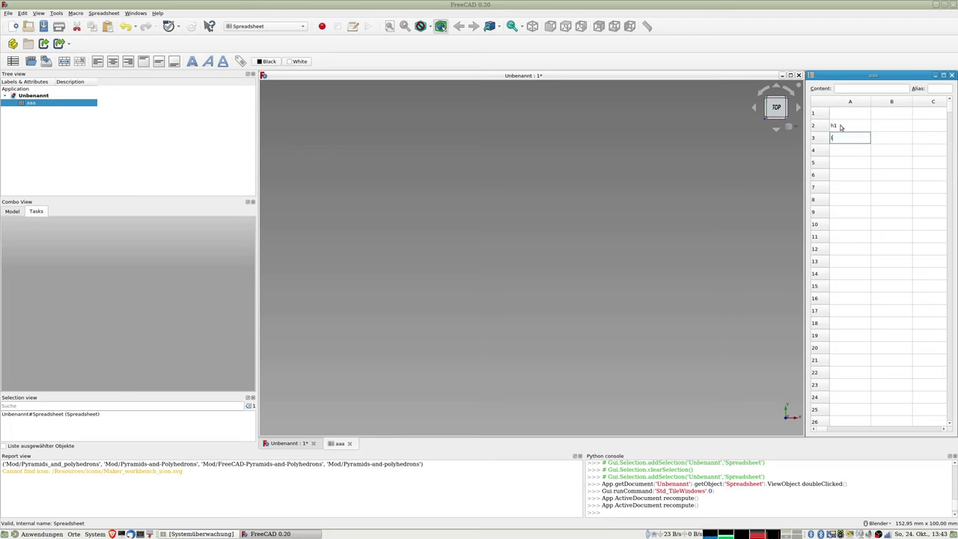
{"action": "type", "text": "l1"}
{"action": "key", "text": "Return"}
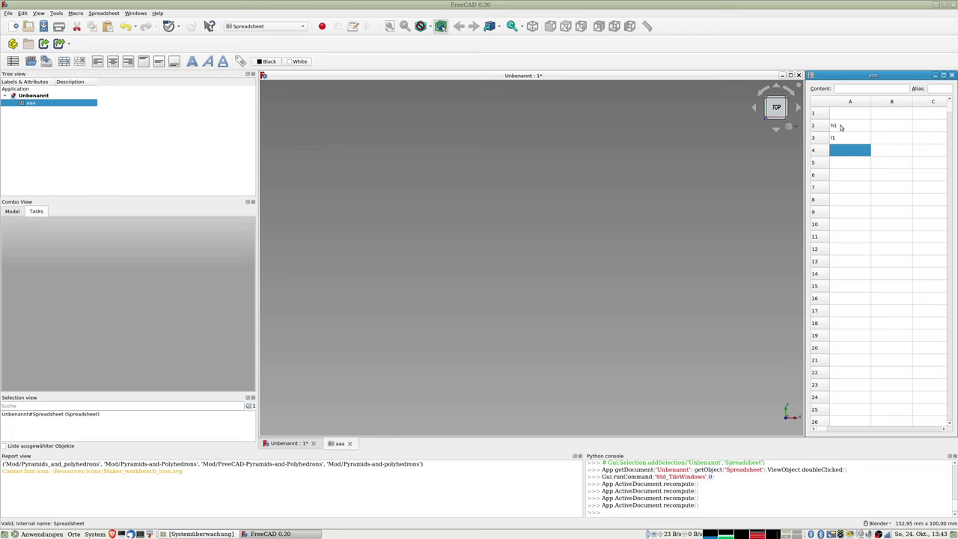
{"action": "key", "text": "Up"}
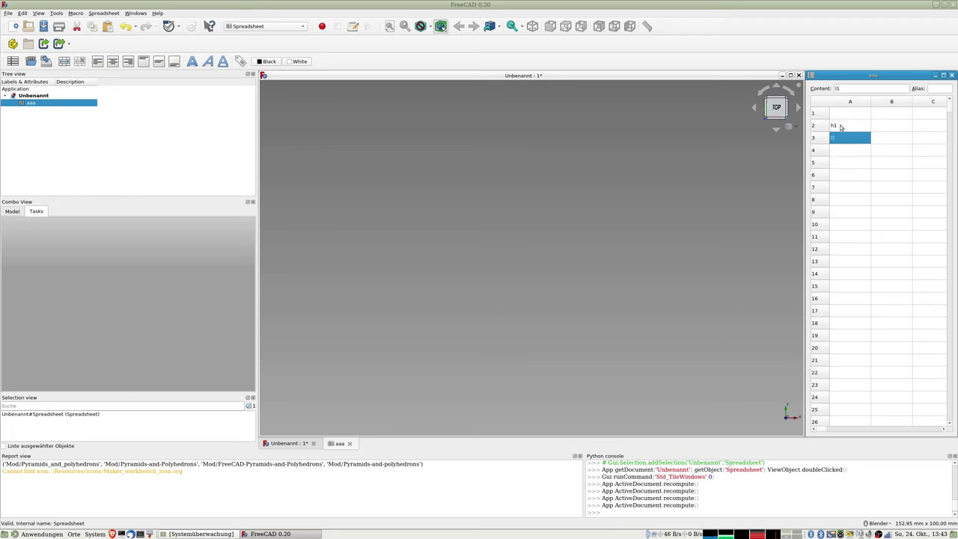
{"action": "key", "text": "Down"}
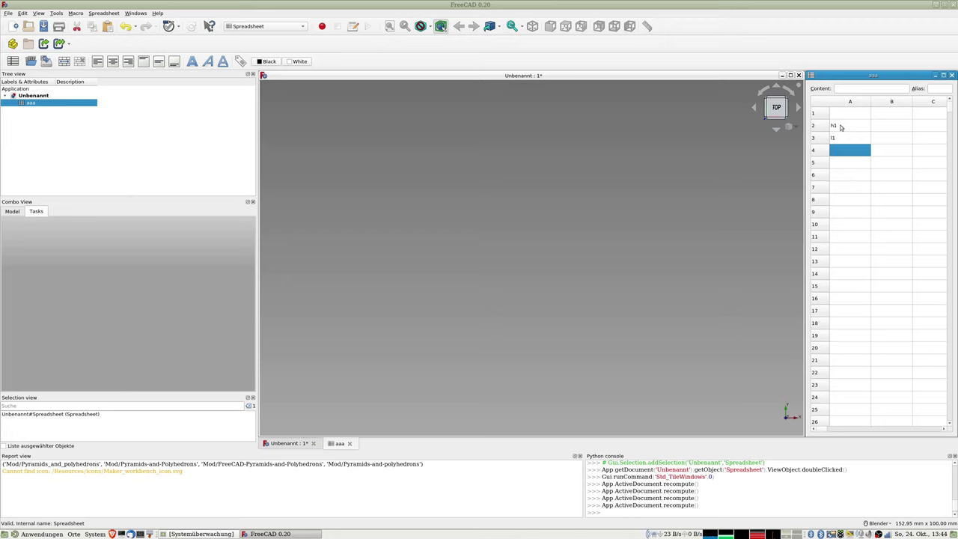
{"action": "type", "text": "l"}
{"action": "key", "text": "Return"}
- Fill B2–B4 with the values for h1 and l1 (50 each) and t1
{"action": "key", "text": "Up"}
{"action": "key", "text": "Up"}
{"action": "key", "text": "Up"}
{"action": "key", "text": "Right"}
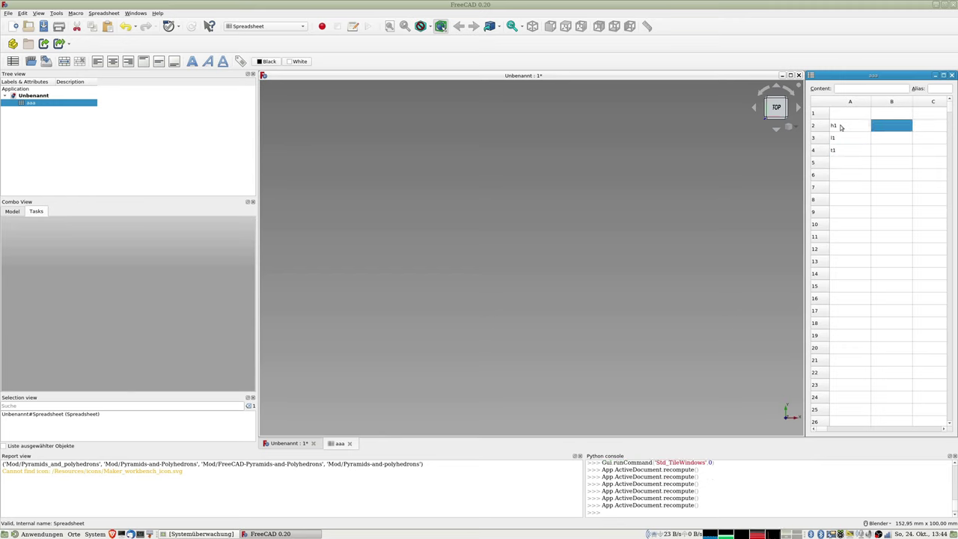
{"action": "type", "text": "50"}
{"action": "key", "text": "Return"}
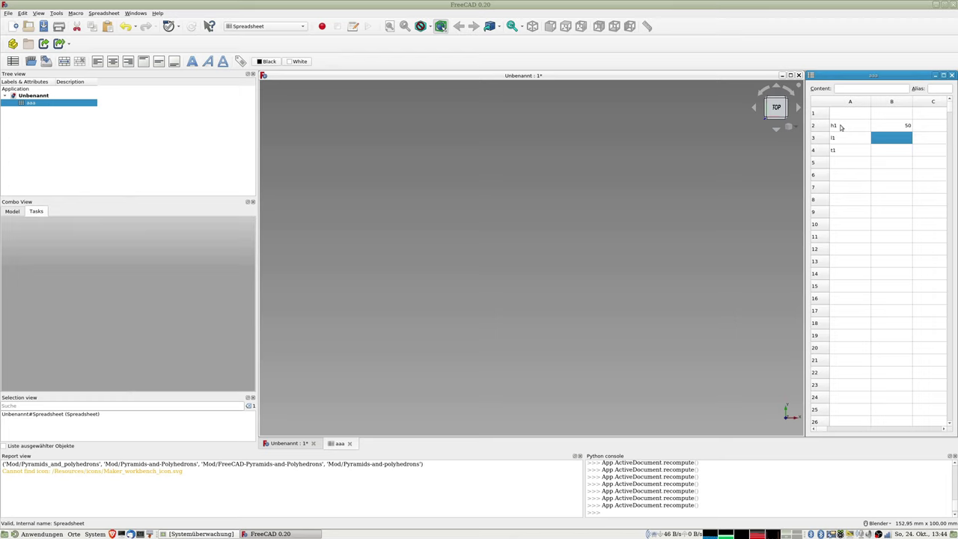
{"action": "type", "text": "50"}
{"action": "key", "text": "Return"}
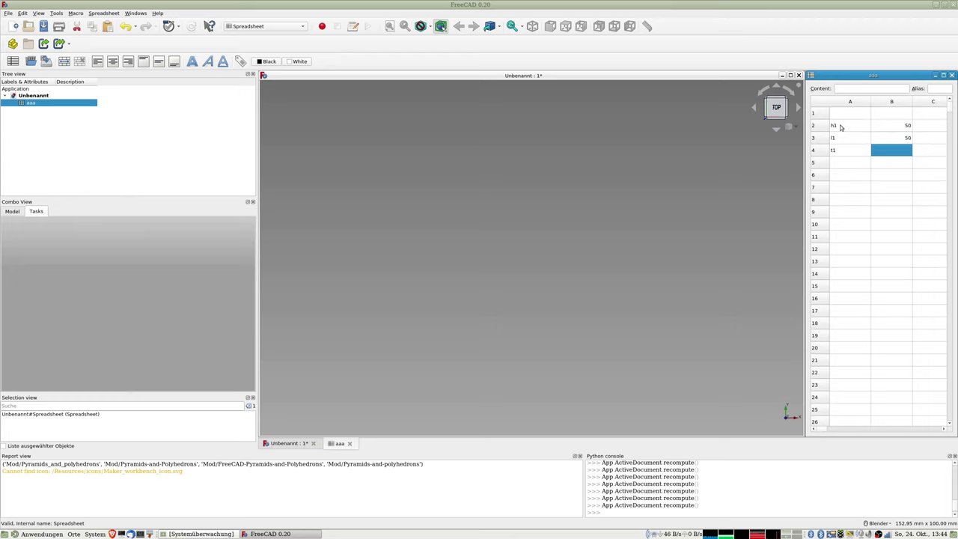
{"action": "type", "text": "9"}
{"action": "key", "text": "Return"}
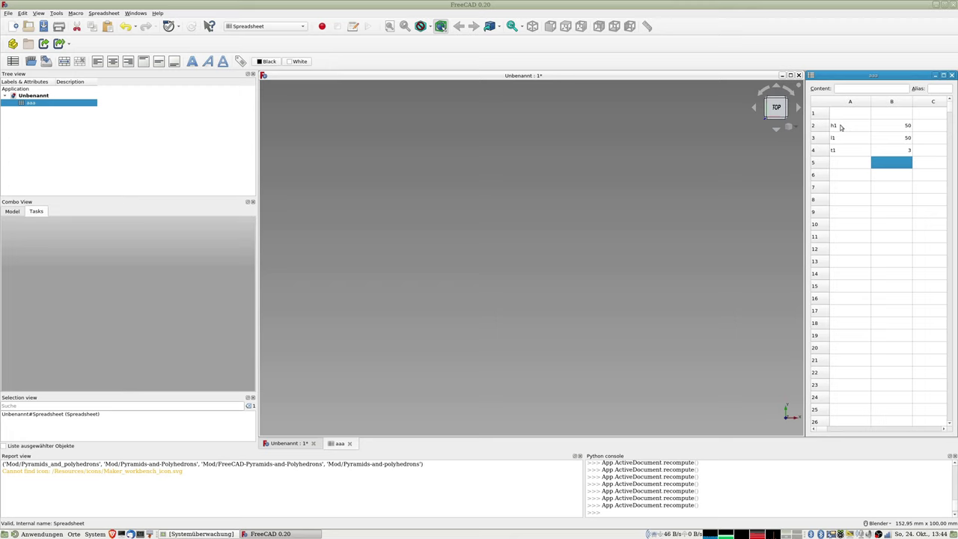
{"action": "key", "text": "Left"}
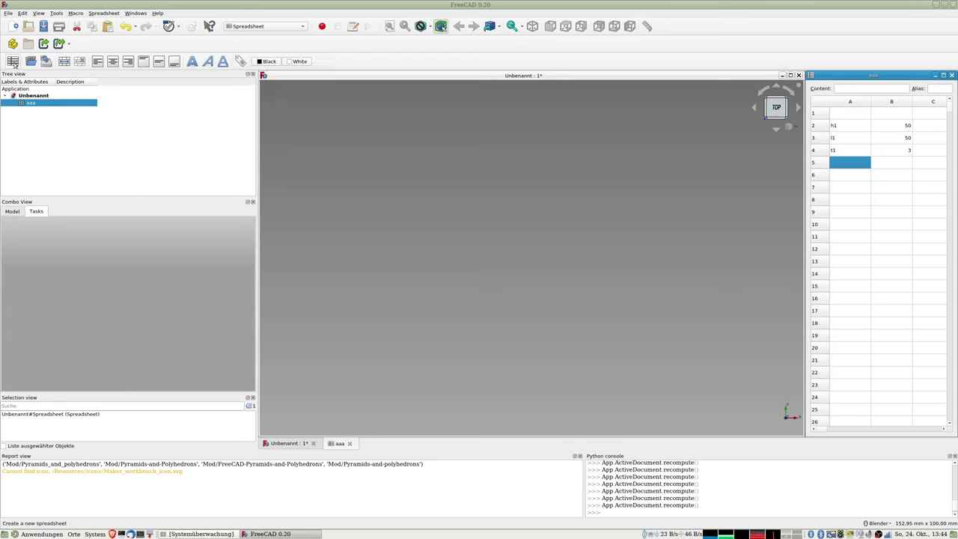
- Add a second spreadsheet and switch to the Part Design workbench
{"action": "left_click", "coordinate": [12, 44]}
{"action": "left_click", "coordinate": [237, 26]}
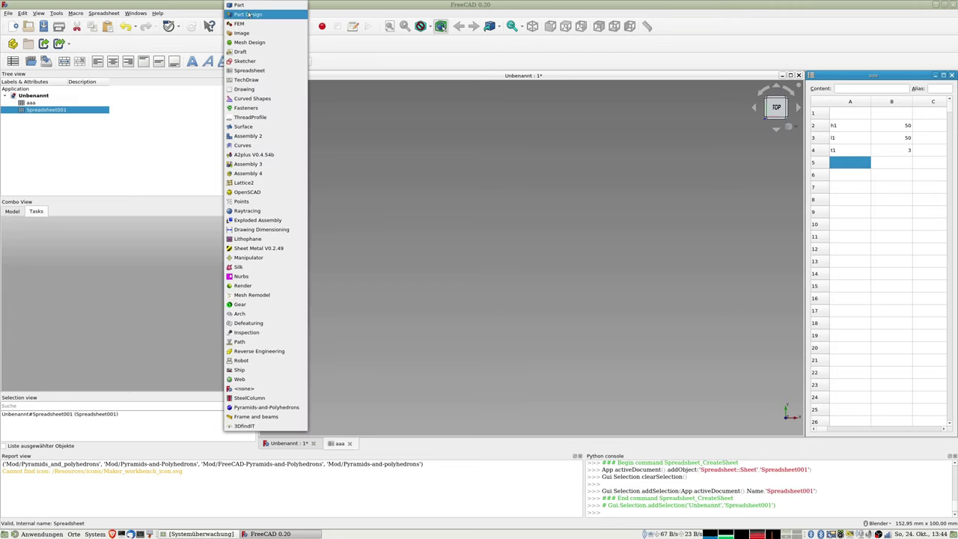
{"action": "left_click", "coordinate": [243, 5]}
{"action": "left_click", "coordinate": [255, 26]}
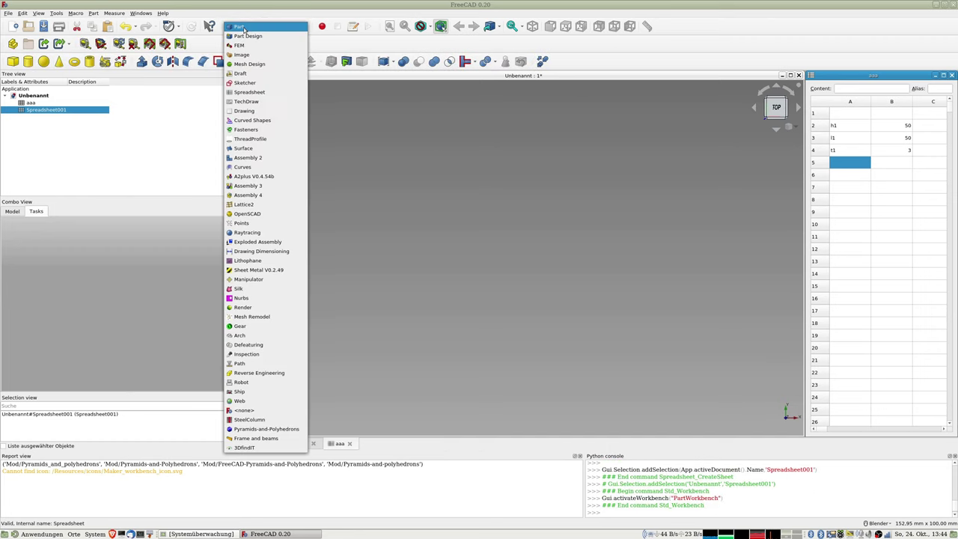
{"action": "left_click", "coordinate": [241, 35]}
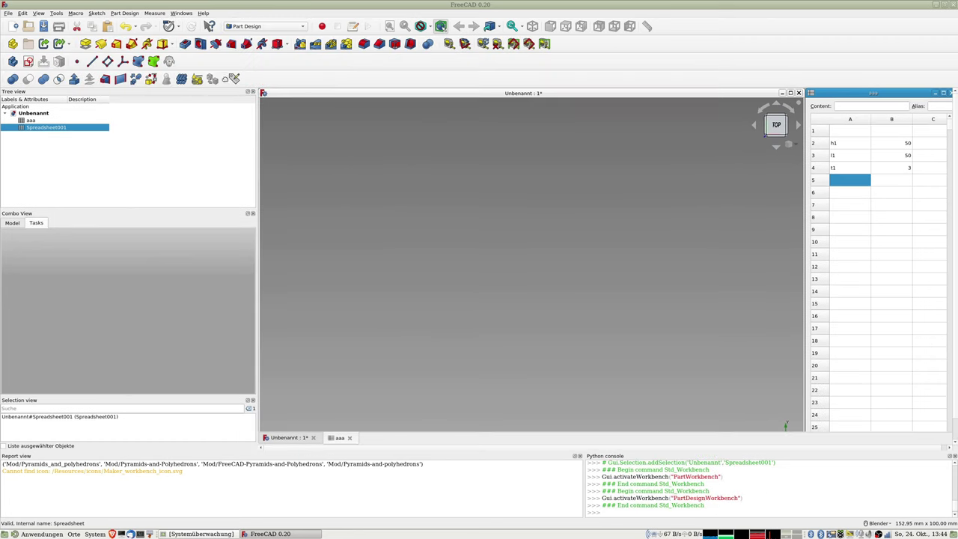
- Assign aliases to the values in cells B2–B4 with the Alias Manager
{"action": "left_click", "coordinate": [233, 78]}
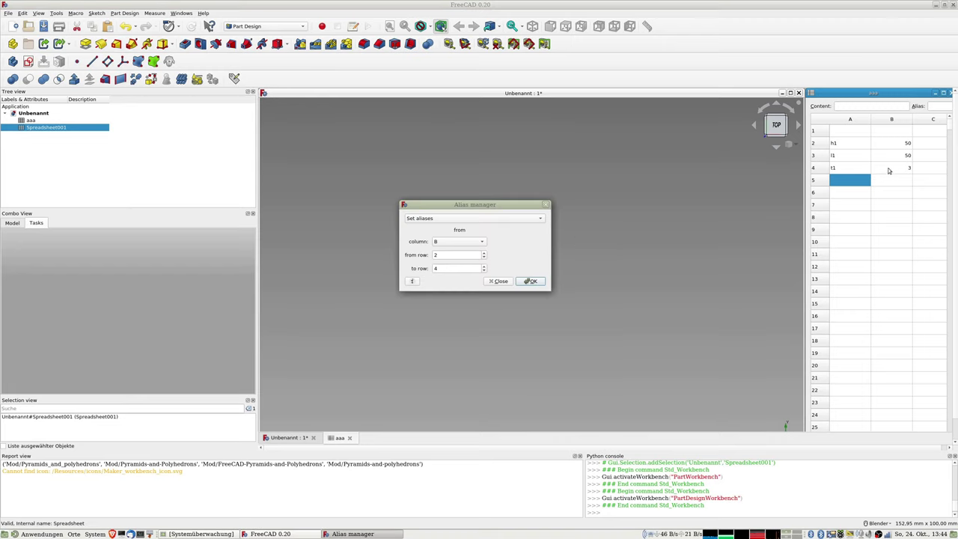
{"action": "double_click", "coordinate": [449, 268]}
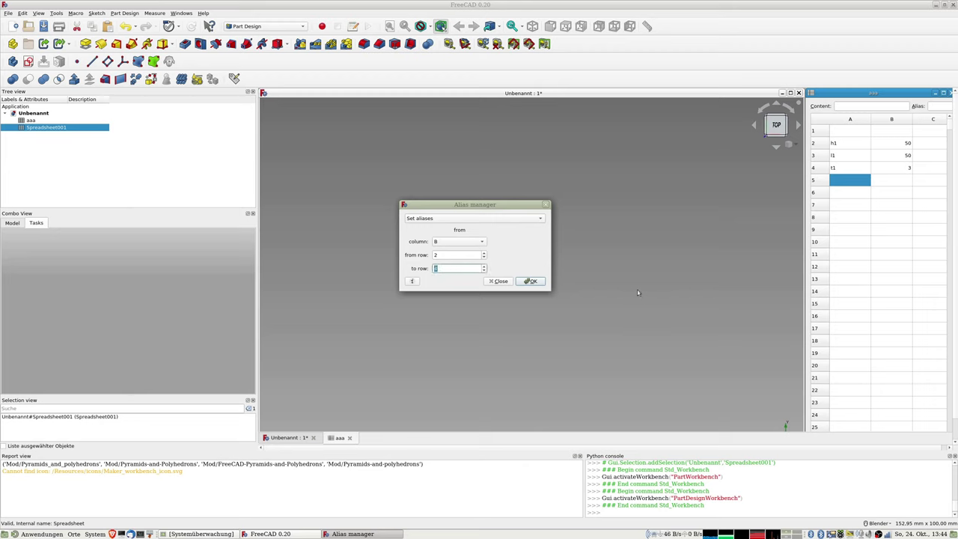
{"action": "left_click", "coordinate": [533, 282]}
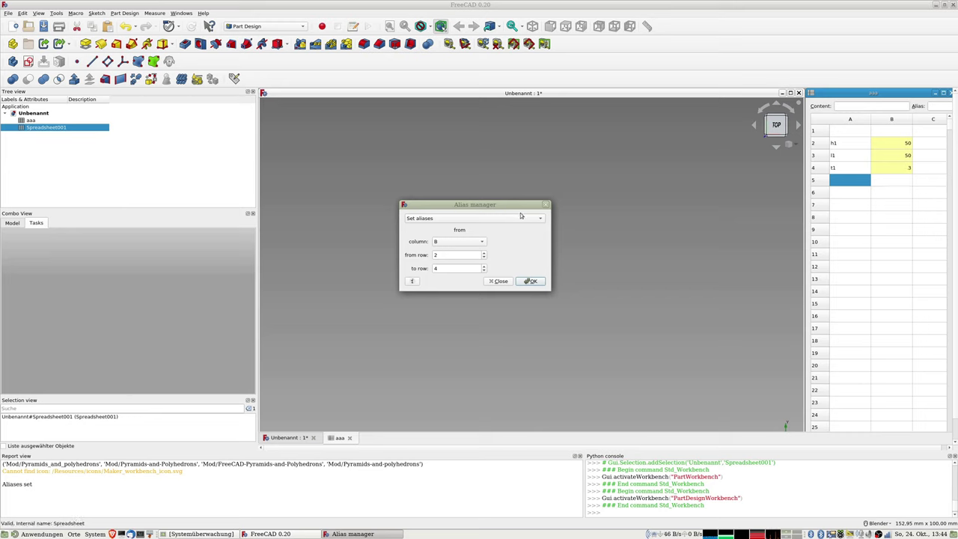
{"action": "left_click", "coordinate": [532, 285]}
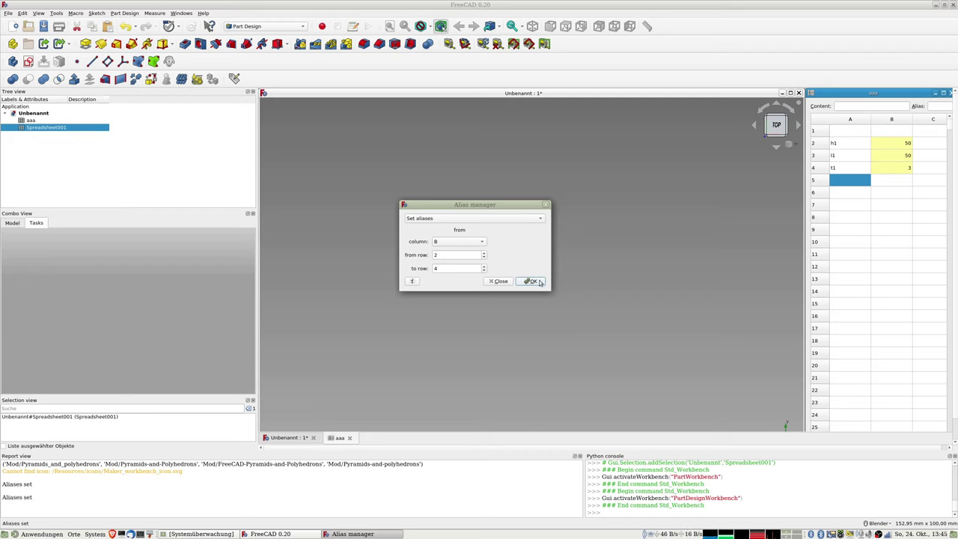
{"action": "left_click", "coordinate": [533, 282]}
- Delete the empty Spreadsheet001 from the tree, then reselect aaa and return to the 3D view
{"action": "left_click", "coordinate": [506, 281]}
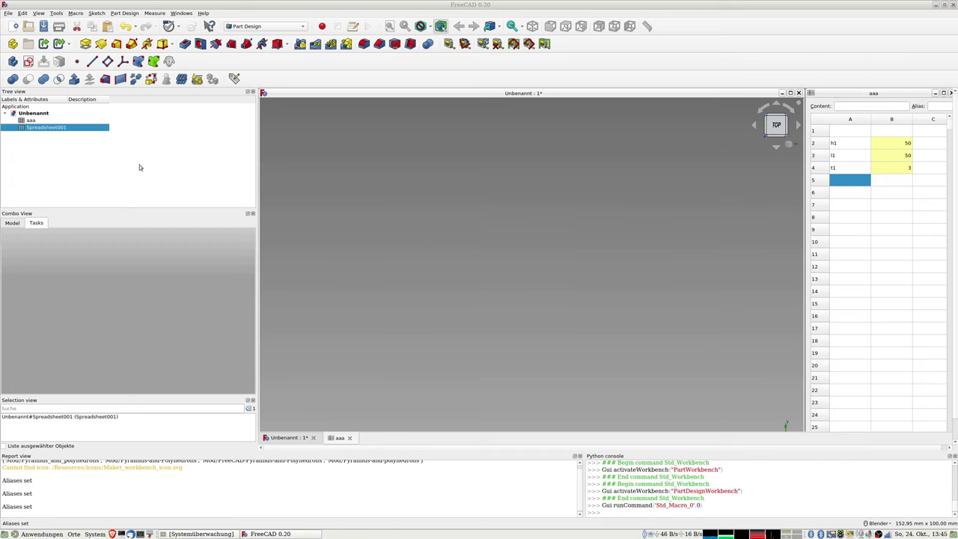
{"action": "double_click", "coordinate": [47, 128]}
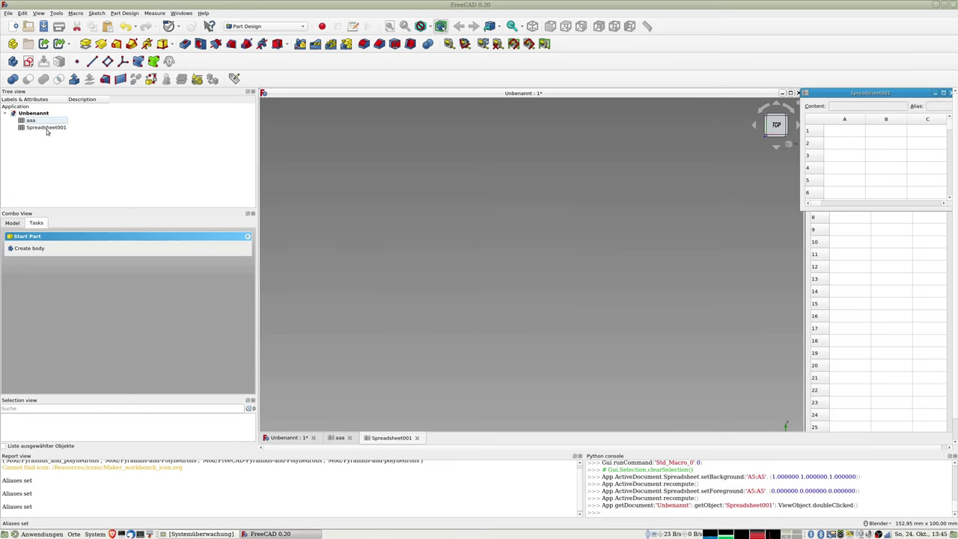
{"action": "left_click", "coordinate": [952, 95]}
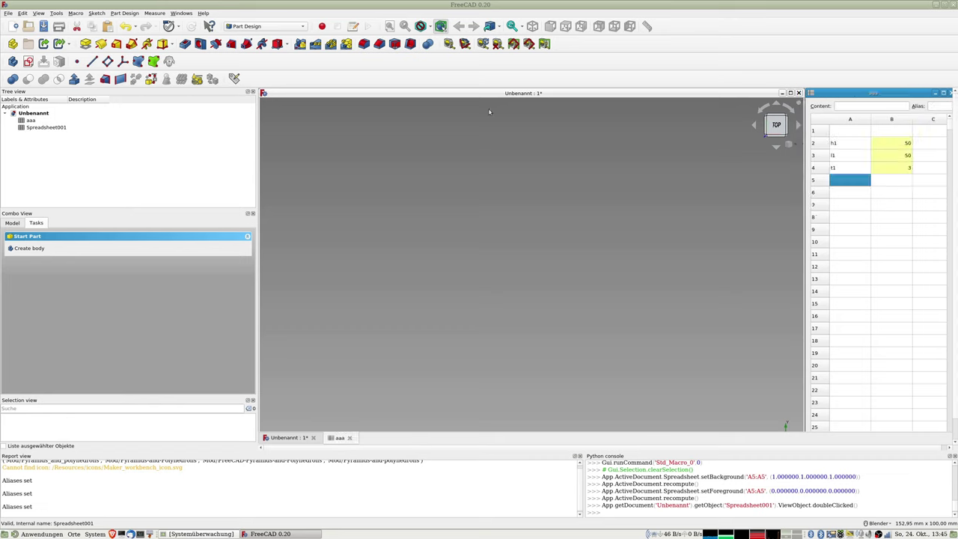
{"action": "left_click", "coordinate": [45, 128]}
{"action": "right_click", "coordinate": [45, 129]}
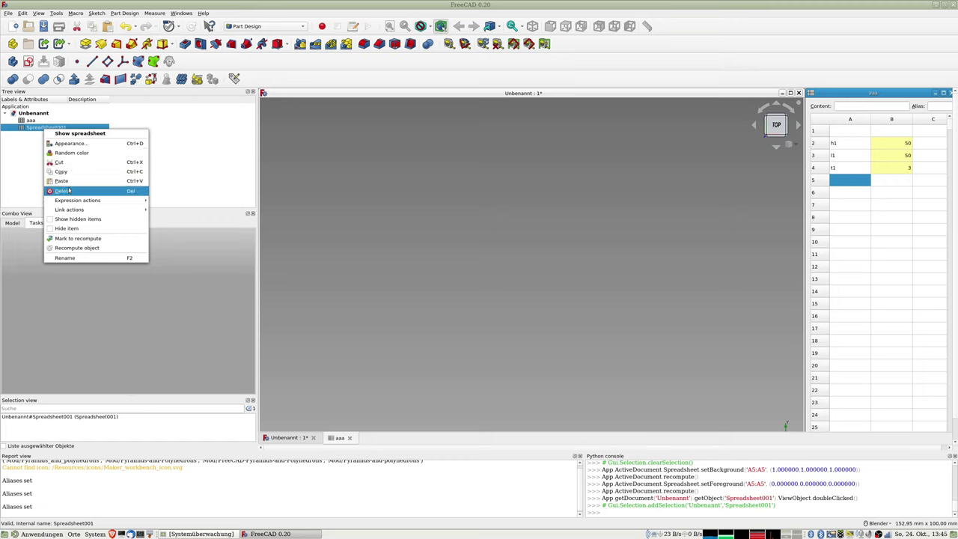
{"action": "left_click", "coordinate": [72, 191]}
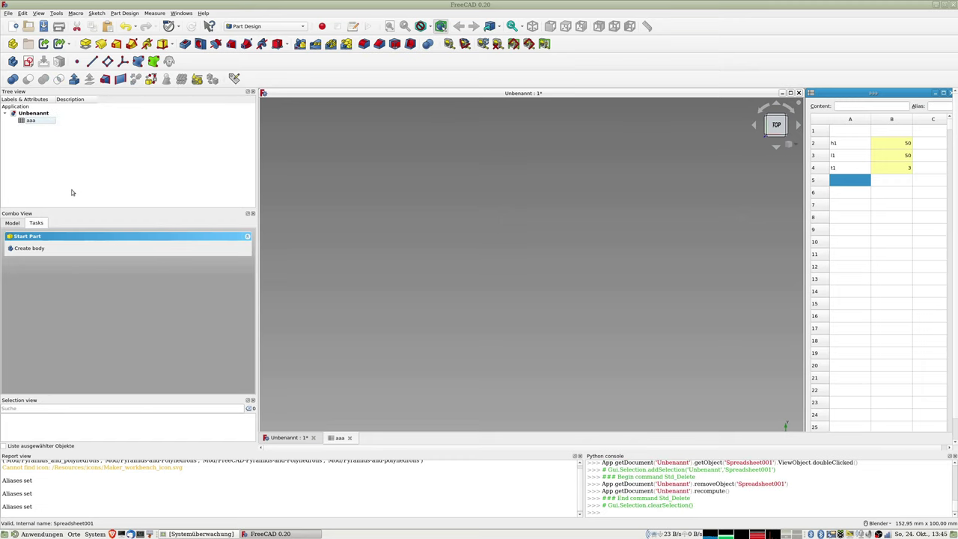
{"action": "left_click", "coordinate": [32, 121]}
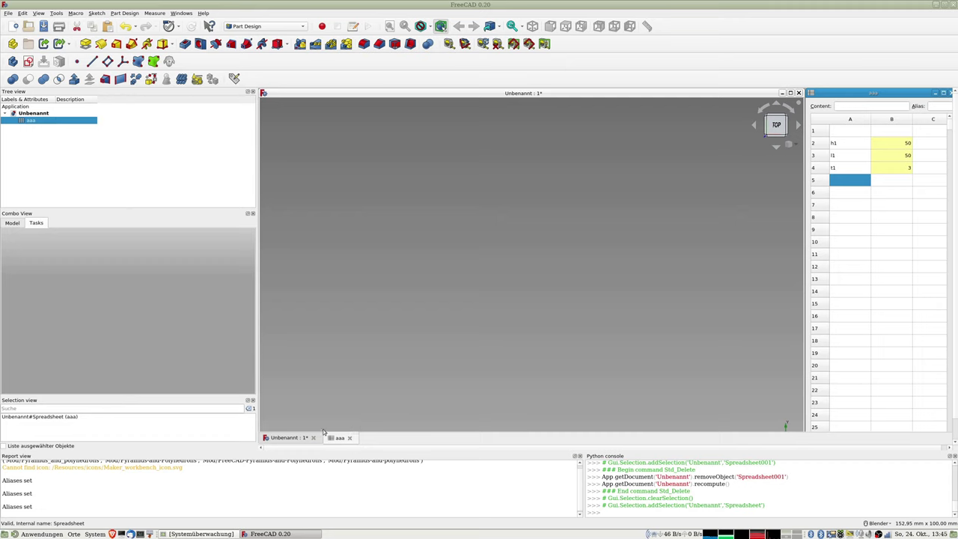
{"action": "left_click", "coordinate": [286, 439]}
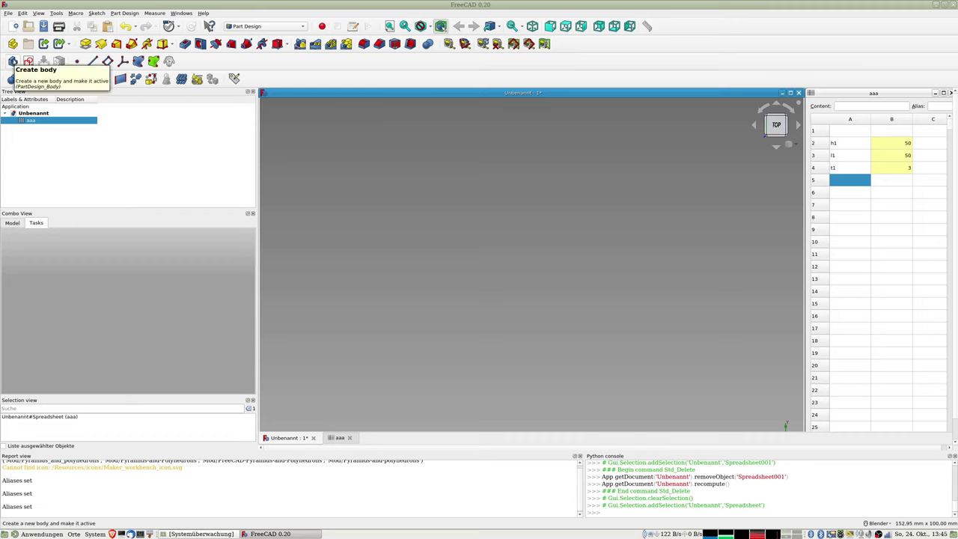
- Create a new body and rename it 'Piece1'
{"action": "left_click", "coordinate": [13, 63]}
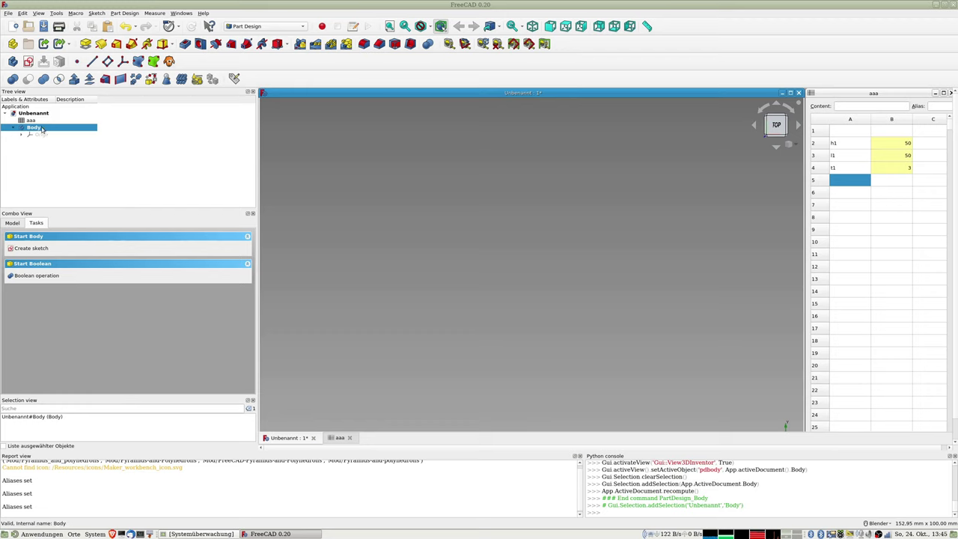
{"action": "left_click", "coordinate": [43, 127]}
{"action": "type", "text": "Piece1"}
{"action": "key", "text": "Return"}
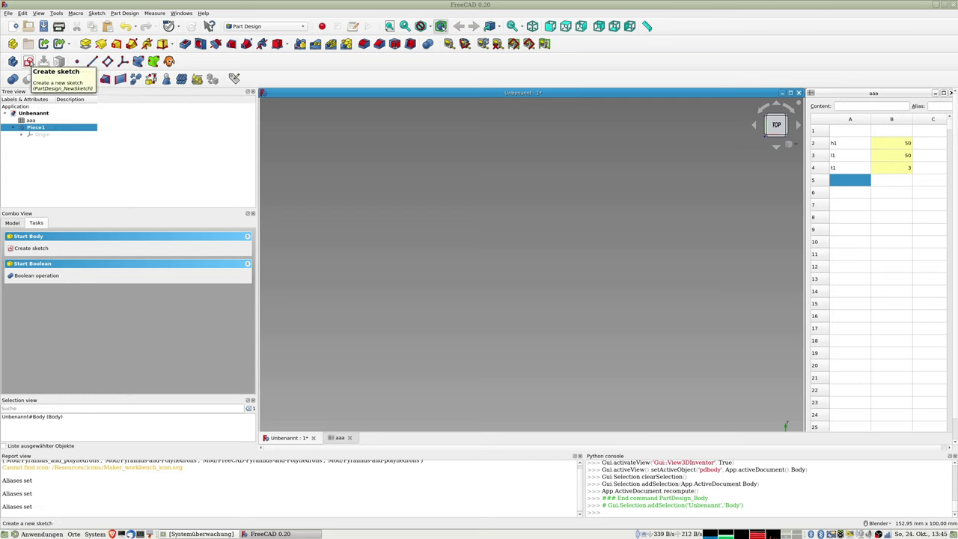
- Start a new sketch on XY_Plane
{"action": "left_click", "coordinate": [28, 62]}
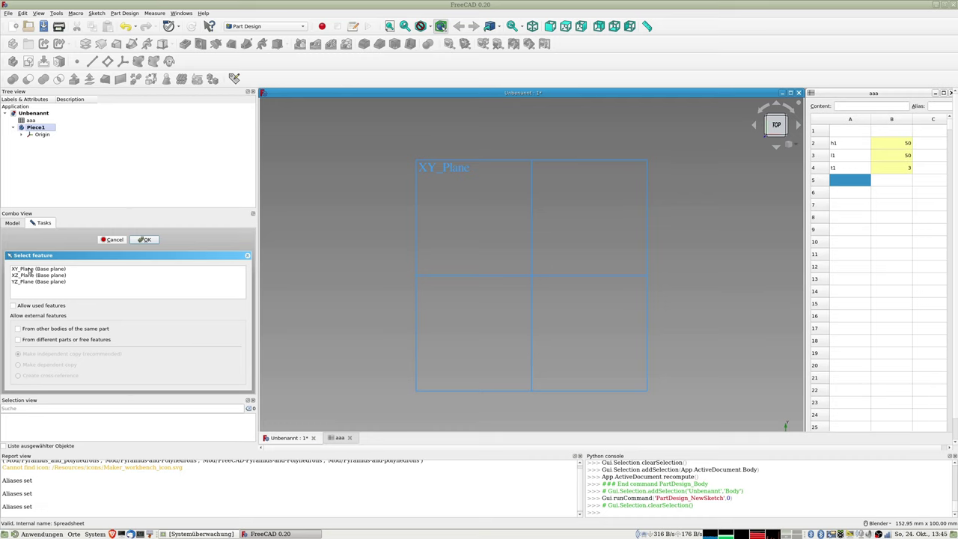
{"action": "left_click", "coordinate": [29, 270]}
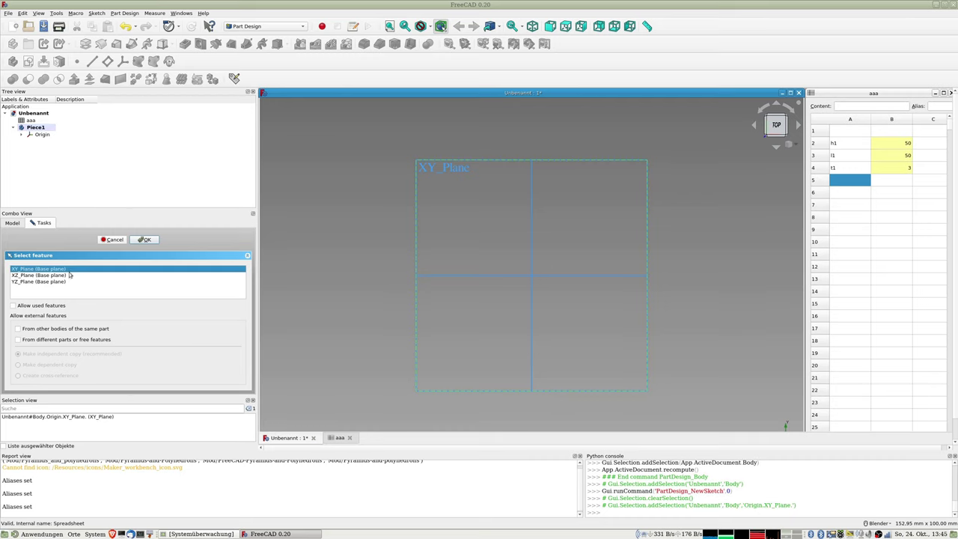
{"action": "left_click", "coordinate": [144, 239]}
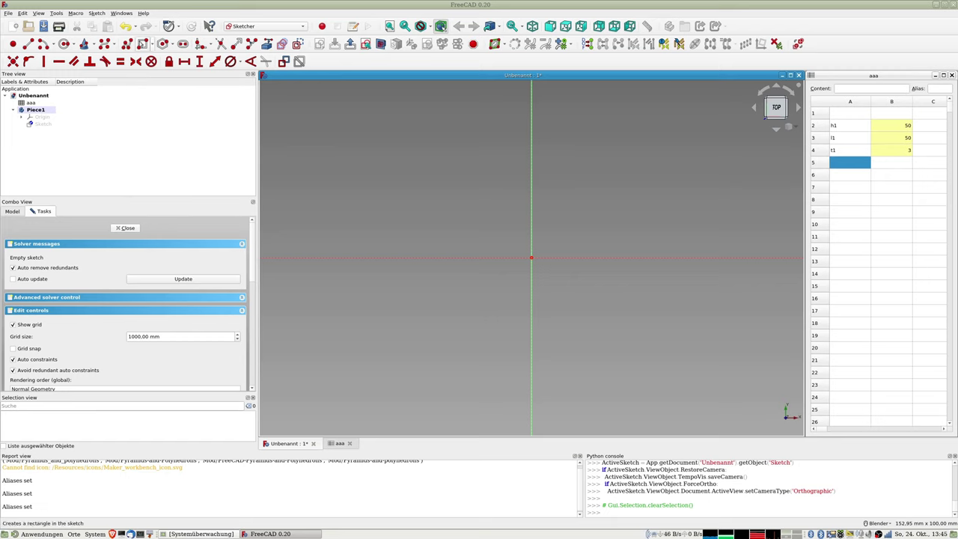
- Draw a rectangle around the sketch origin
{"action": "left_click", "coordinate": [143, 43]}
{"action": "left_click", "coordinate": [481, 217]}
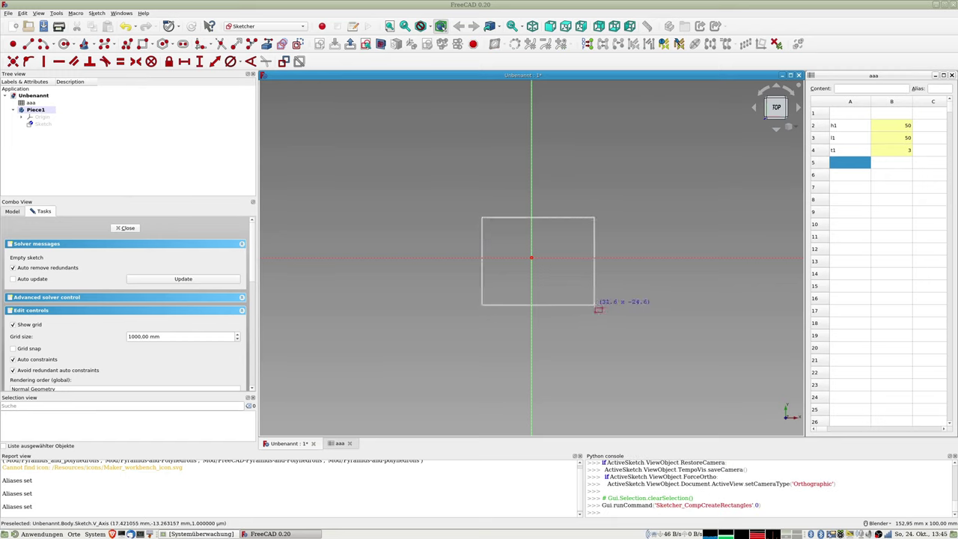
{"action": "left_click", "coordinate": [594, 304]}
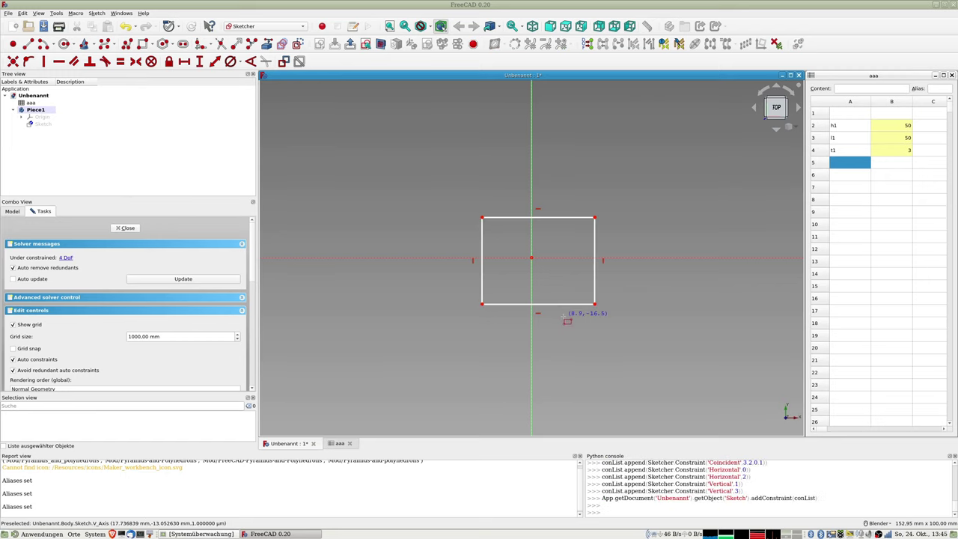
- Make opposite rectangle corners symmetric about the origin and resize the rectangle
{"action": "left_click", "coordinate": [482, 218]}
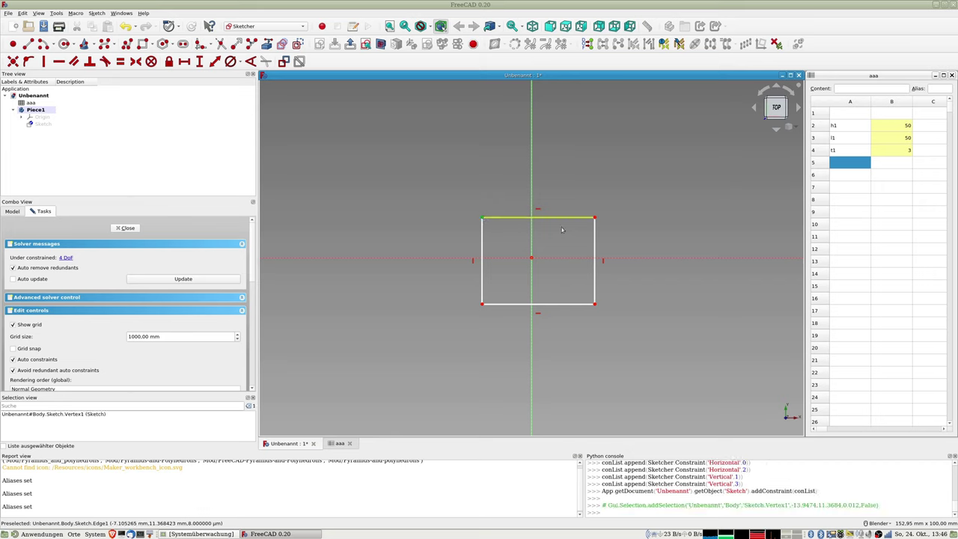
{"action": "left_click", "coordinate": [596, 305]}
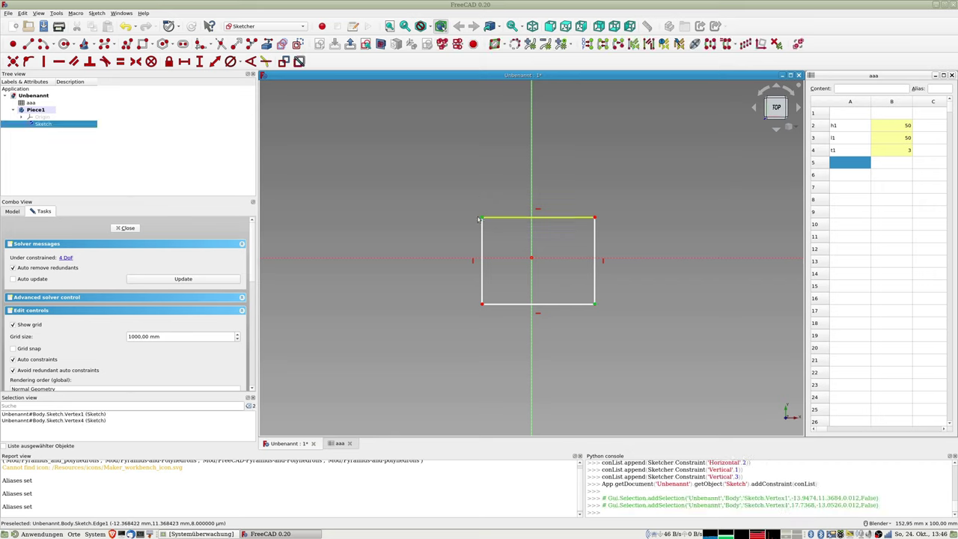
{"action": "left_click", "coordinate": [533, 260]}
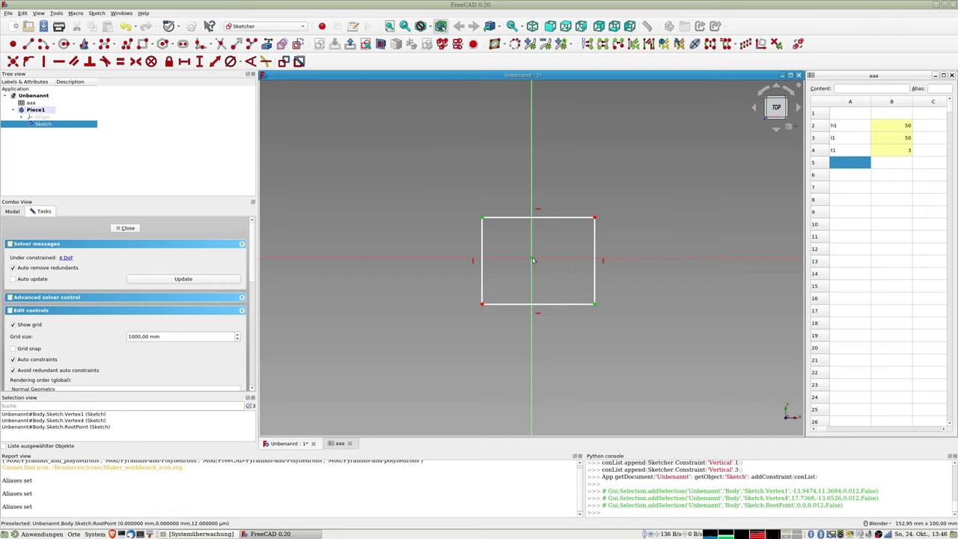
{"action": "left_click", "coordinate": [135, 61]}
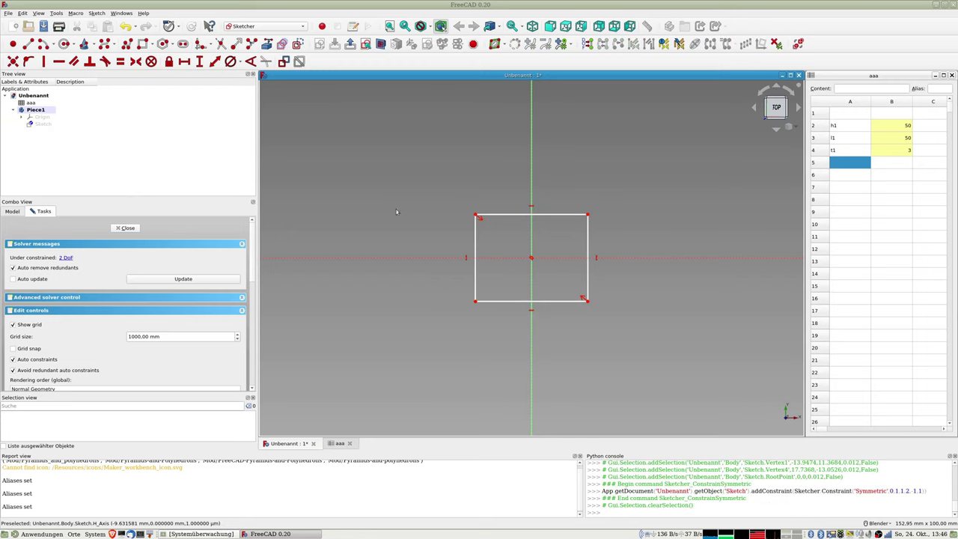
{"action": "mouse_move", "coordinate": [480, 250]}
{"action": "left_mouse_down"}
{"action": "mouse_move", "coordinate": [467, 246]}
{"action": "mouse_move", "coordinate": [513, 229]}
{"action": "mouse_move", "coordinate": [513, 206]}
{"action": "left_mouse_up"}
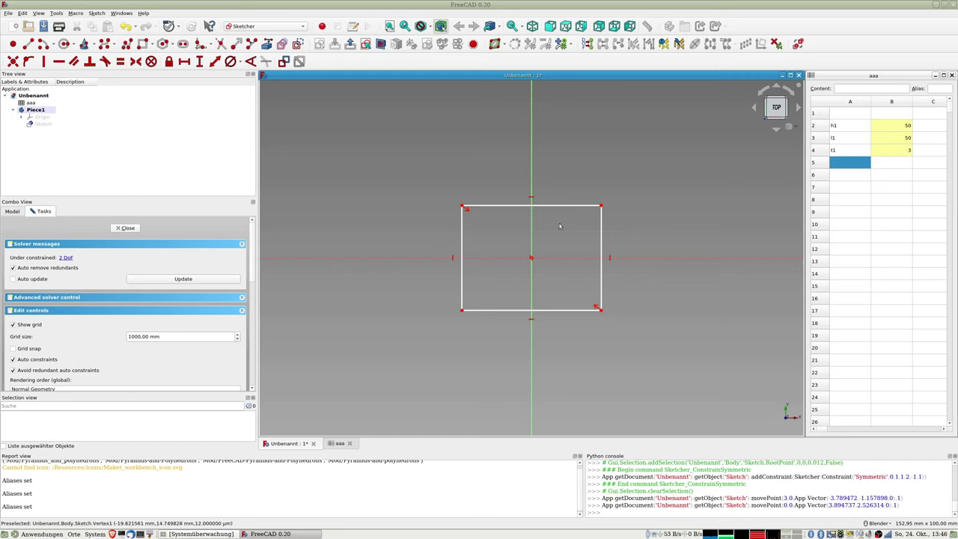
{"action": "left_click", "coordinate": [517, 205]}
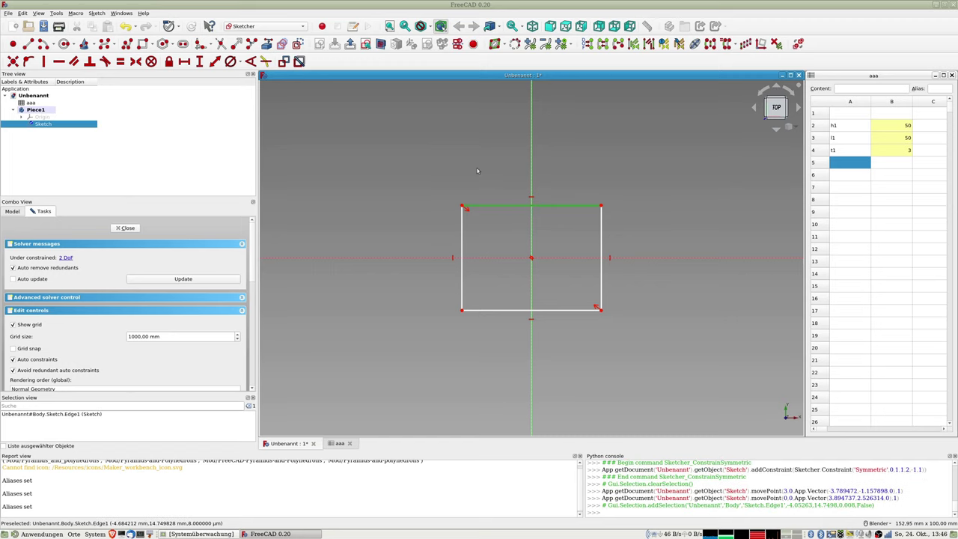
- Constrain the rectangle's width to the expression aaa.l1
{"action": "left_click", "coordinate": [216, 61]}
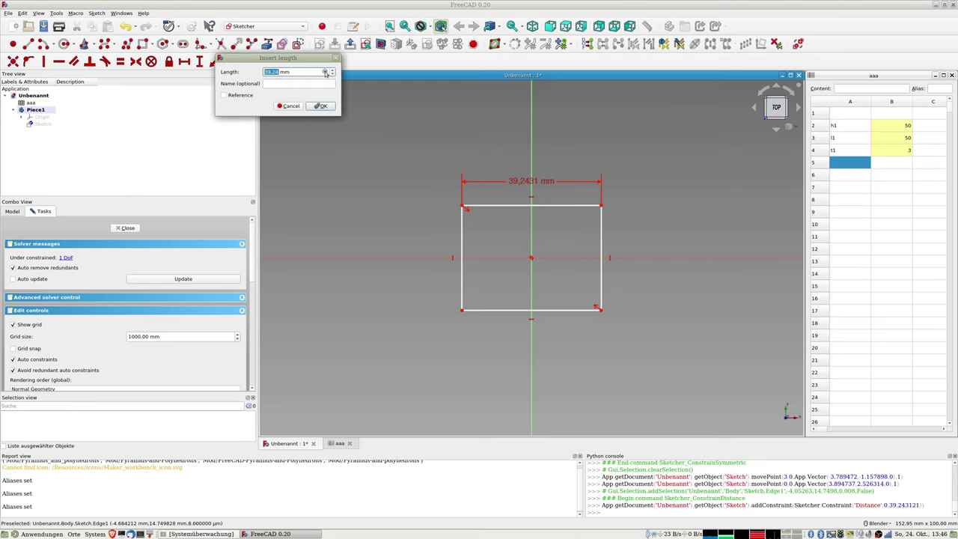
{"action": "left_click", "coordinate": [326, 72]}
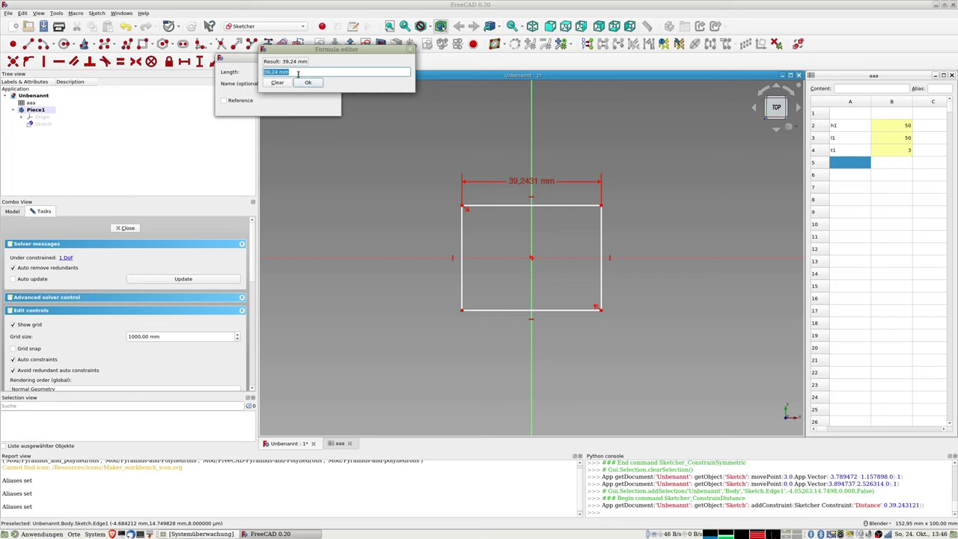
{"action": "type", "text": "a"}
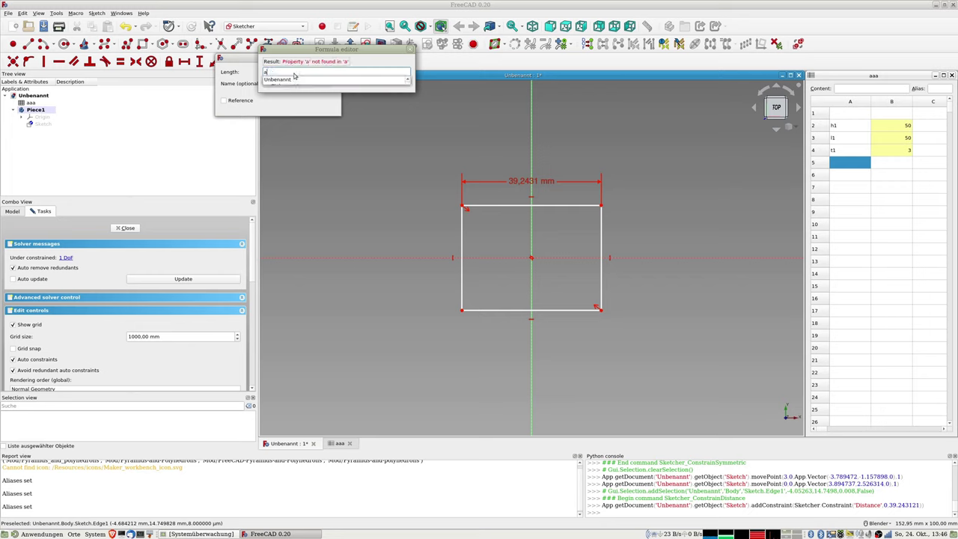
{"action": "type", "text": "aa>>."}
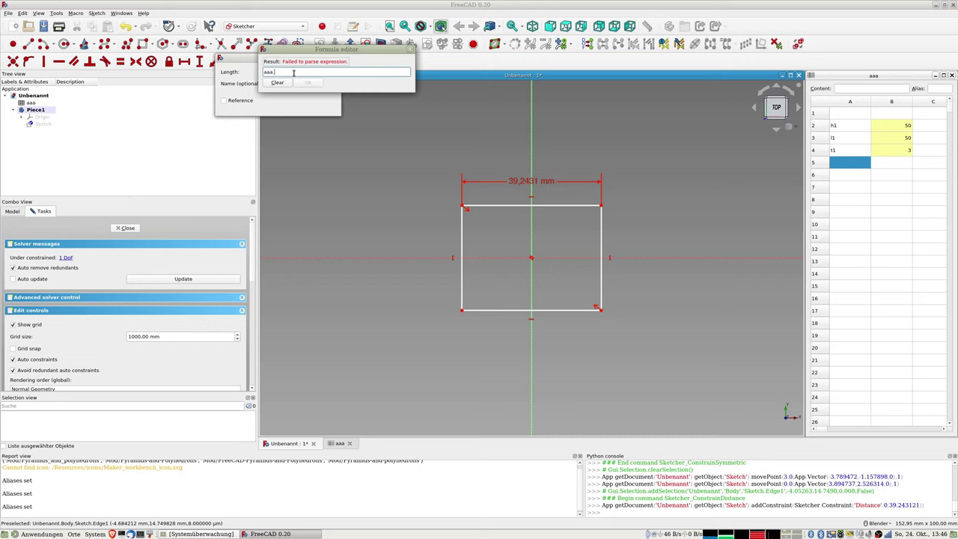
{"action": "type", "text": "l1"}
{"action": "key", "text": "Return"}
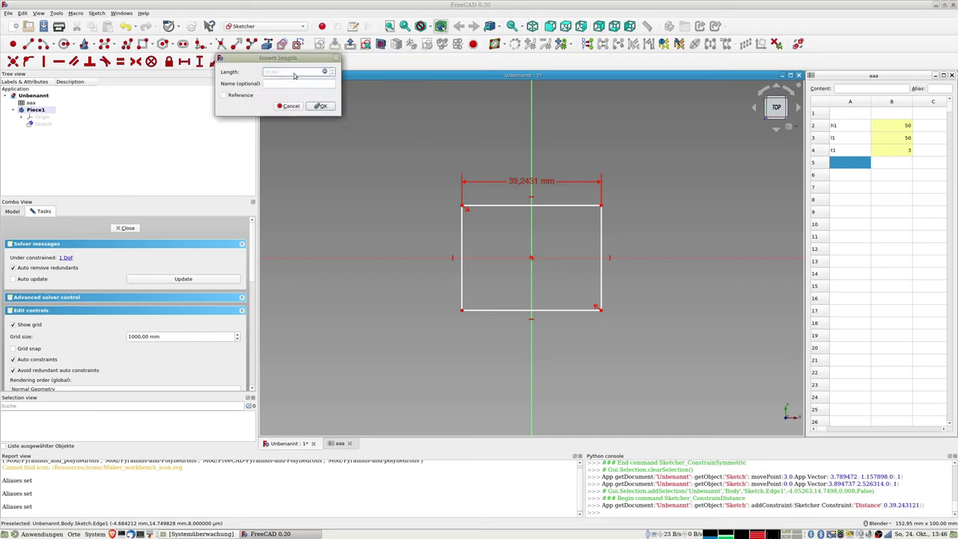
{"action": "key", "text": "Return"}
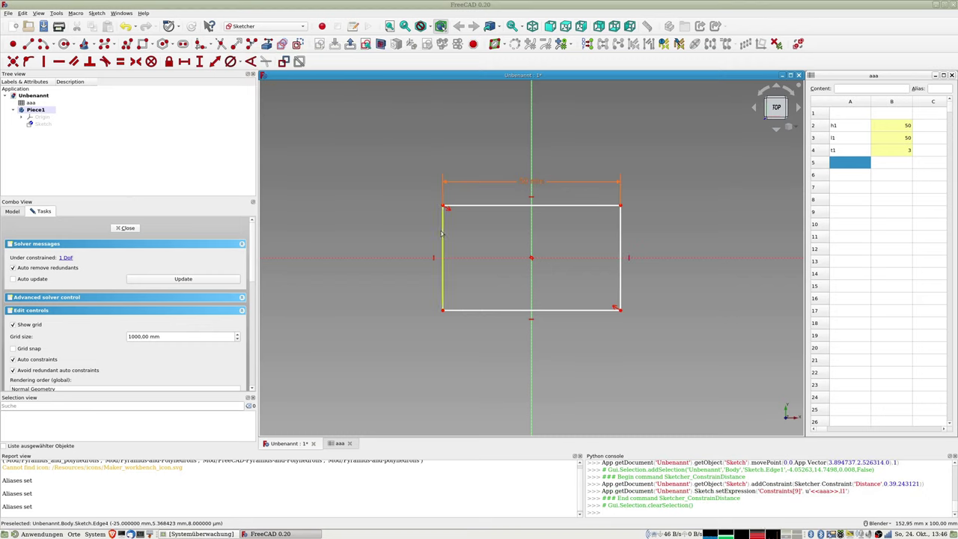
- Constrain the rectangle's height to aaa.h1 and close the sketch
{"action": "left_click", "coordinate": [443, 234]}
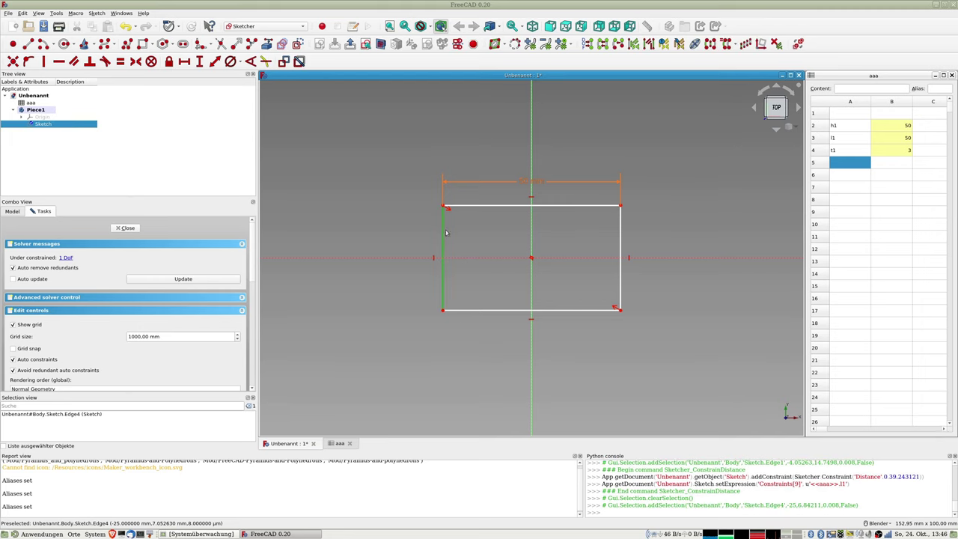
{"action": "left_click", "coordinate": [216, 62]}
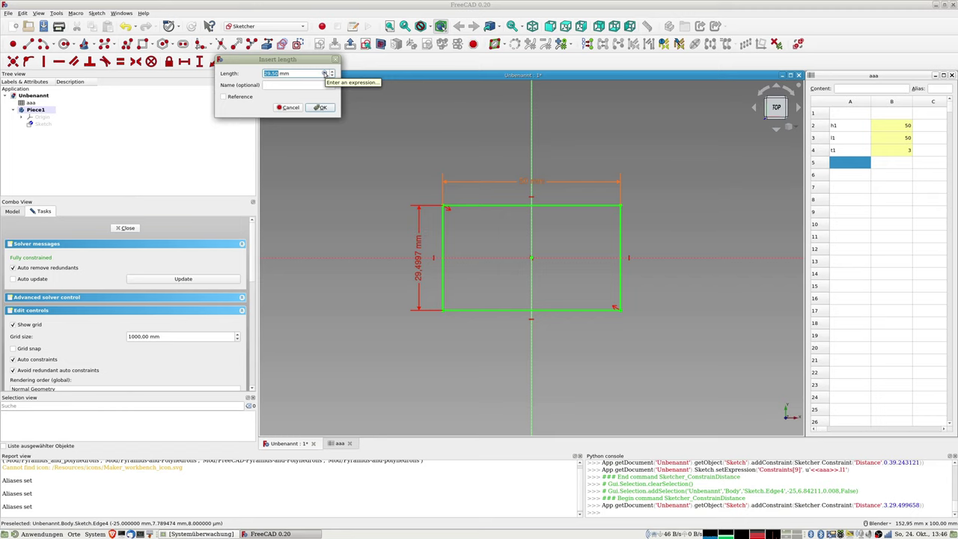
{"action": "left_click", "coordinate": [324, 73]}
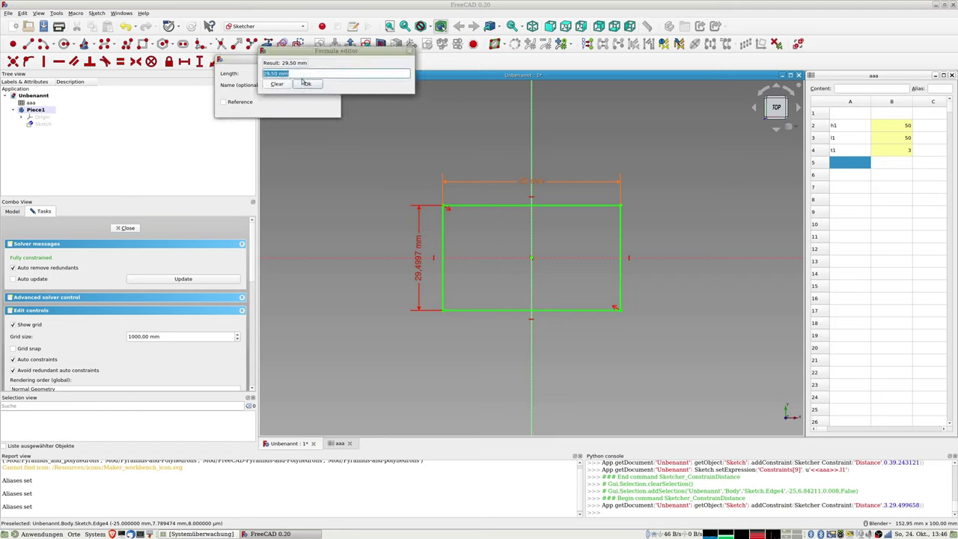
{"action": "type", "text": "aaa>>.h"}
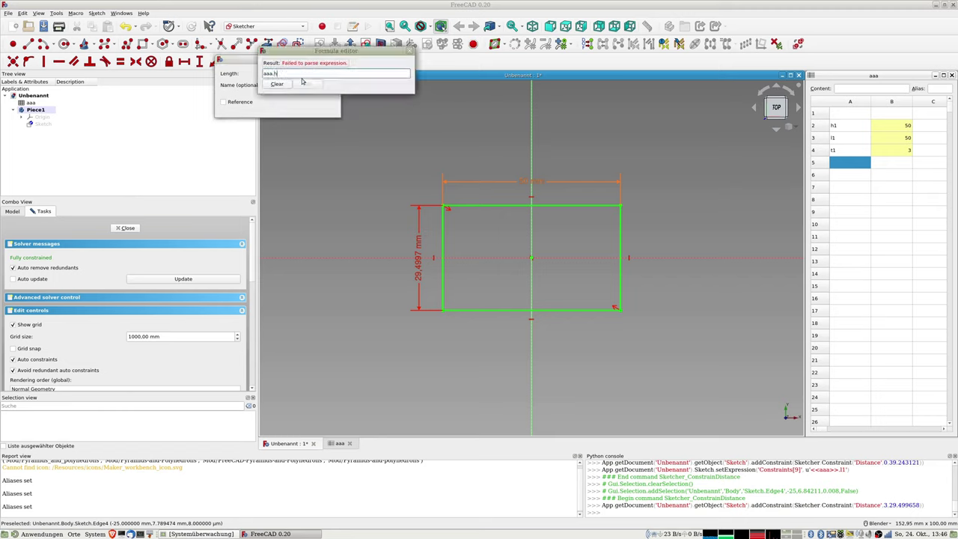
{"action": "type", "text": "1"}
{"action": "key", "text": "Return"}
{"action": "key", "text": "Return"}
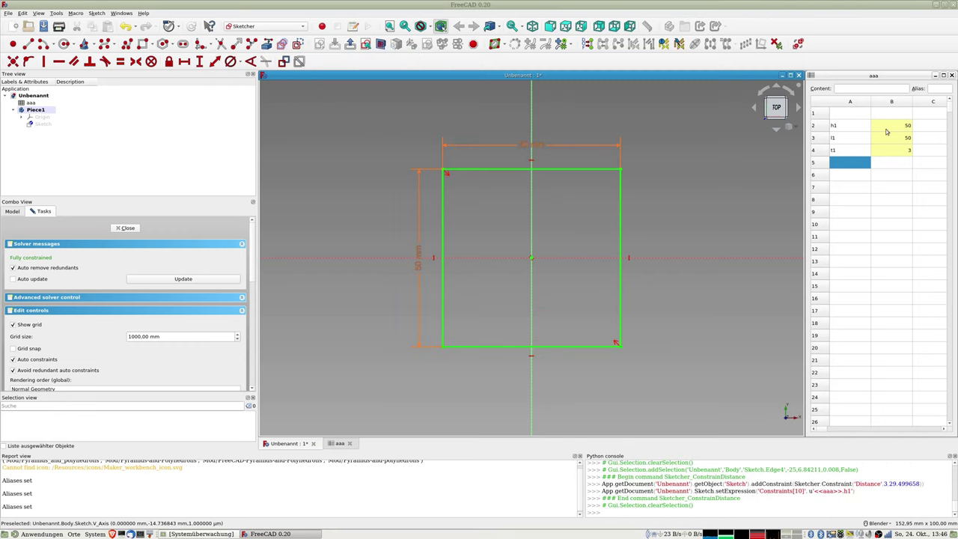
{"action": "left_click", "coordinate": [132, 227]}
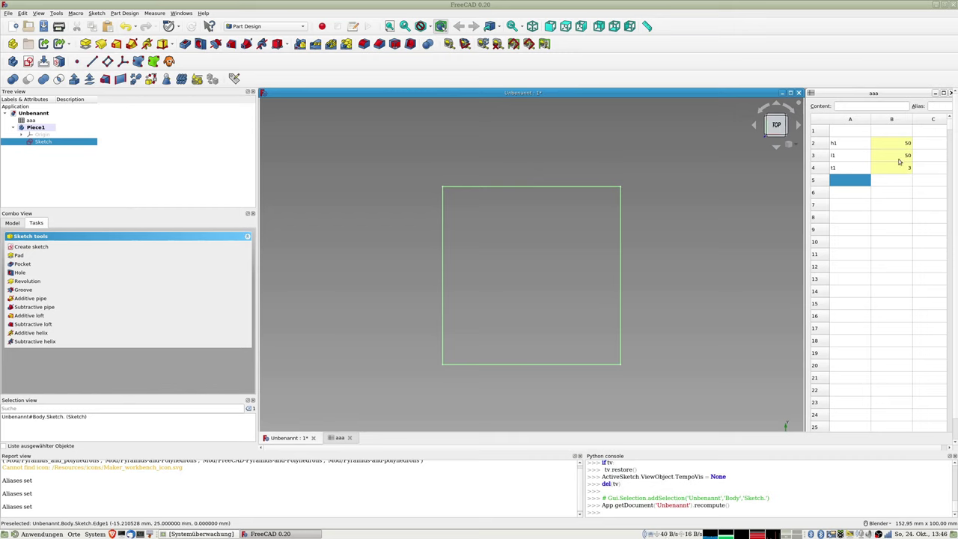
- Set spreadsheet cell B2 (h1) to 35, shortening the plate sketch to 50 × 35 mm
{"action": "double_click", "coordinate": [892, 143]}
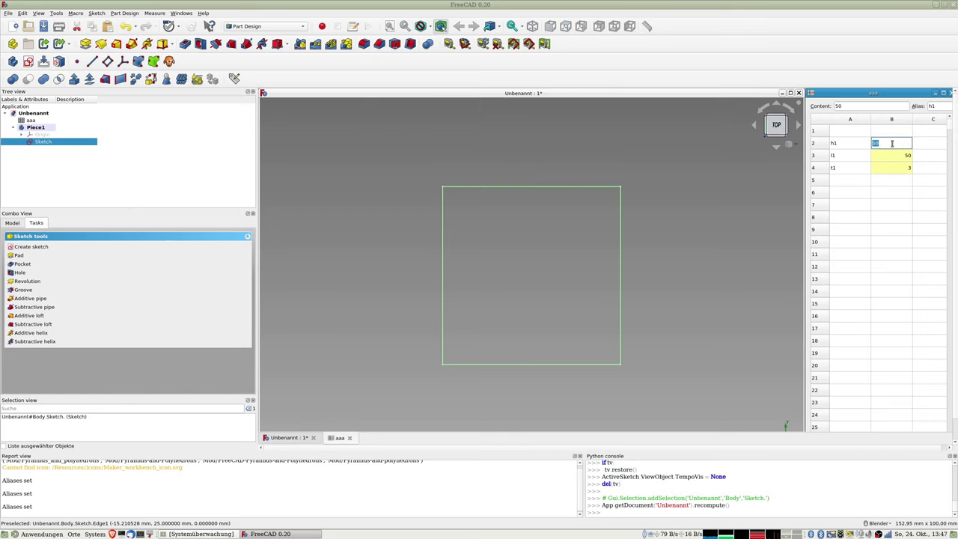
{"action": "type", "text": "35"}
{"action": "key", "text": "Return"}
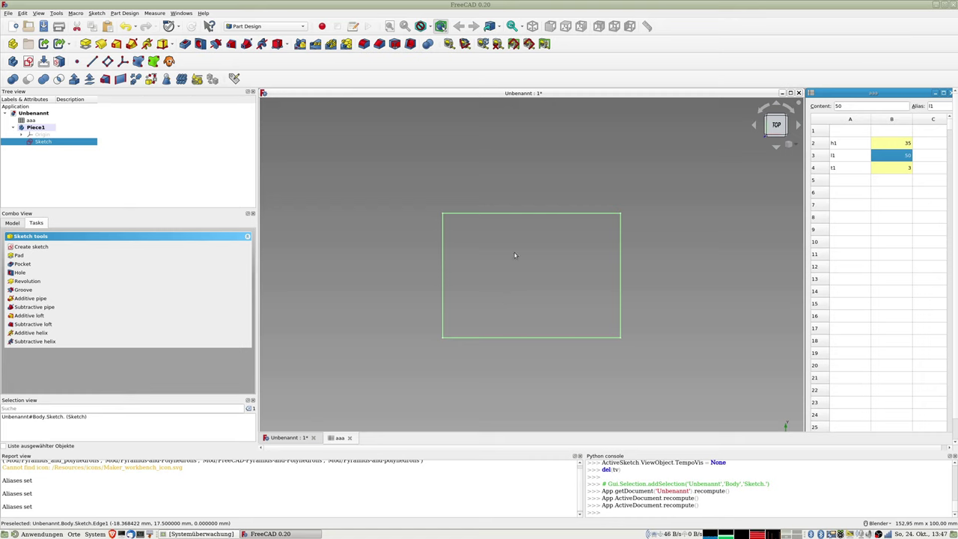
{"action": "middle_click_drag", "start_coordinate": [526, 265], "coordinate": [526, 242]}
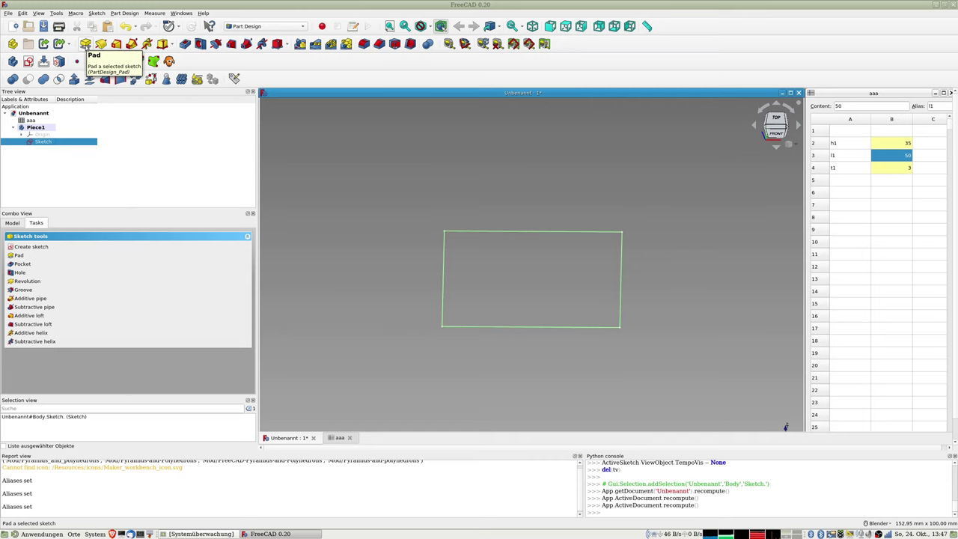
- Pad the Piece1 sketch symmetric to its plane, with length set by the expression aaa.t1
{"action": "left_click", "coordinate": [86, 44]}
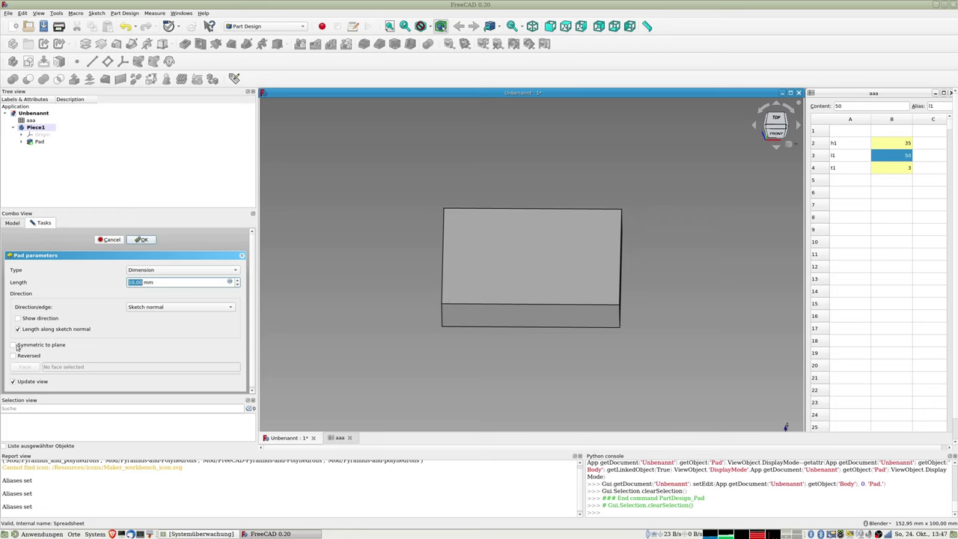
{"action": "left_click", "coordinate": [14, 345]}
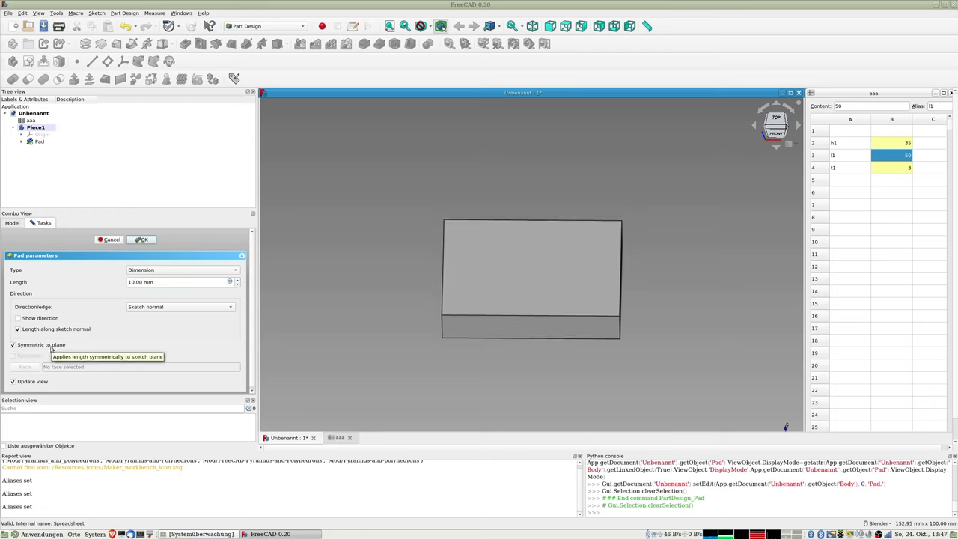
{"action": "left_click", "coordinate": [231, 282]}
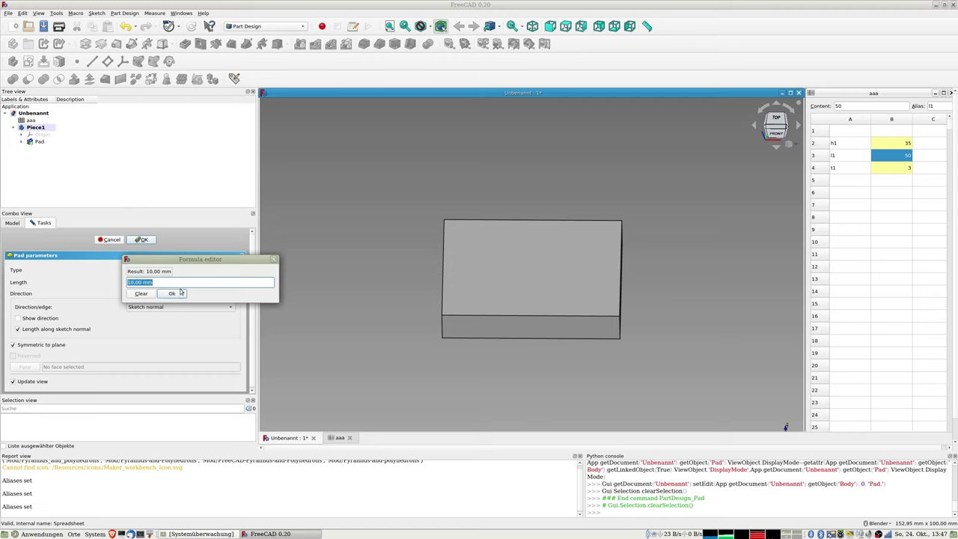
{"action": "type", "text": "aaa"}
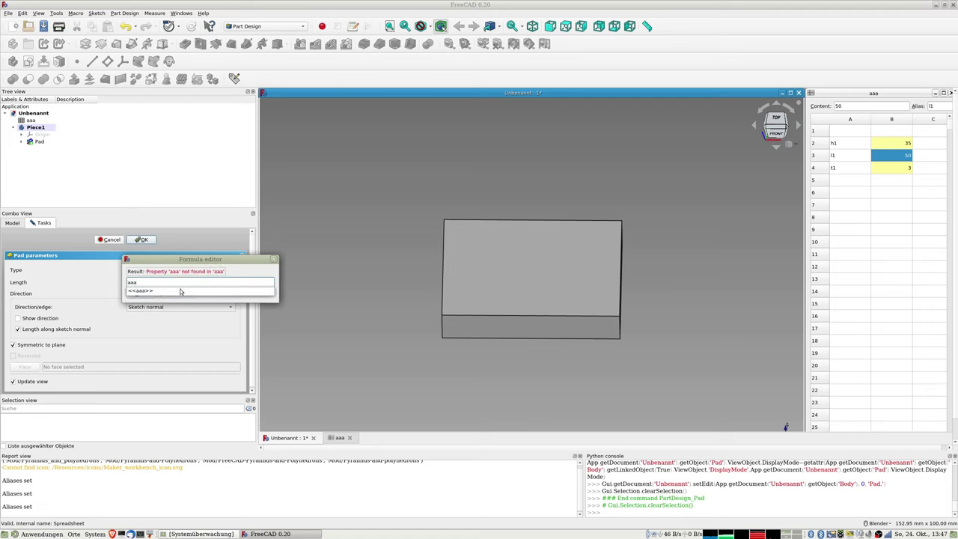
{"action": "type", "text": ".t1"}
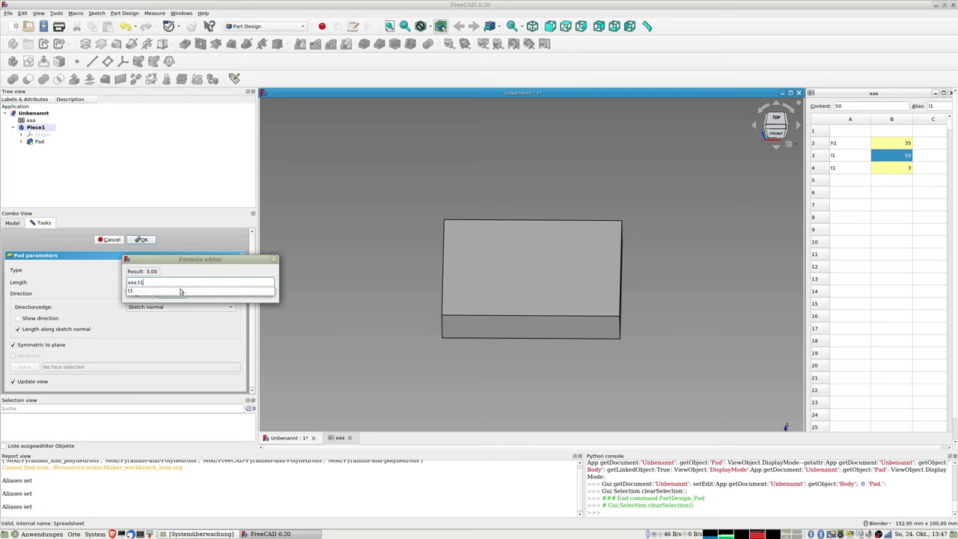
{"action": "key", "text": "Return"}
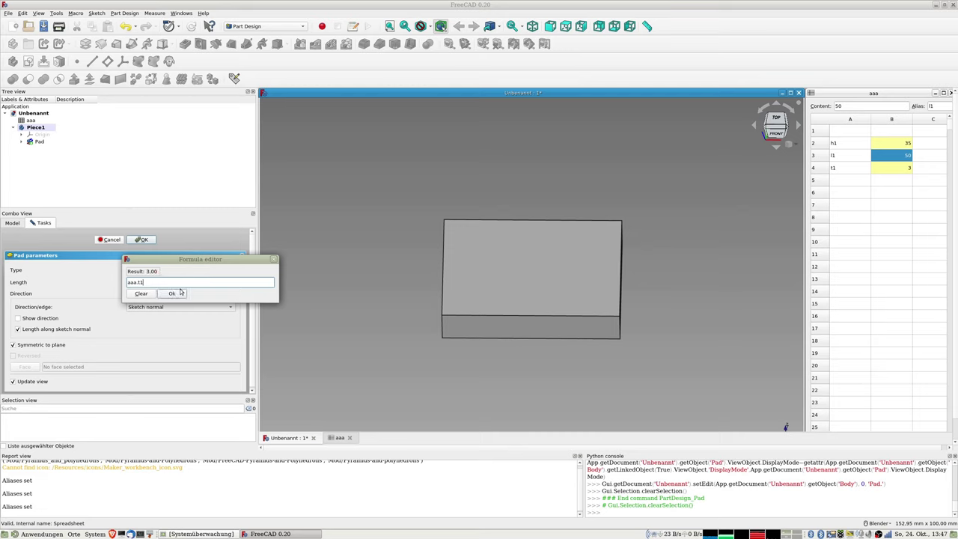
{"action": "key", "text": "Return"}
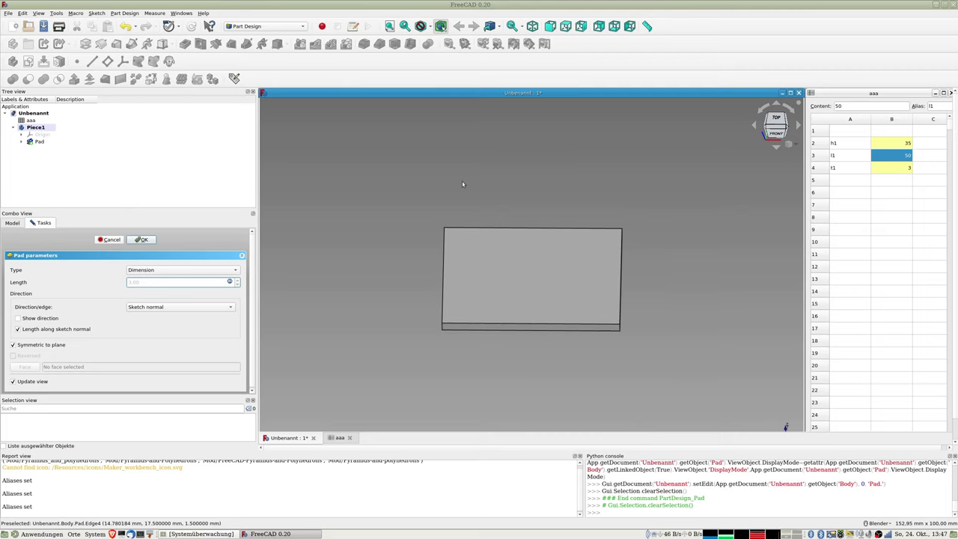
{"action": "middle_click_drag", "start_coordinate": [462, 184], "coordinate": [543, 189]}
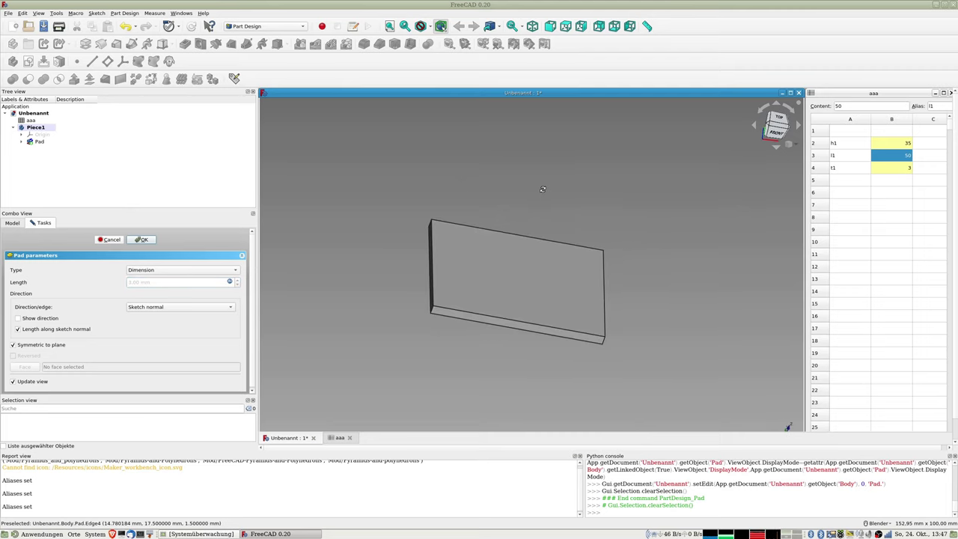
{"action": "middle_click_drag", "start_coordinate": [334, 199], "coordinate": [344, 225]}
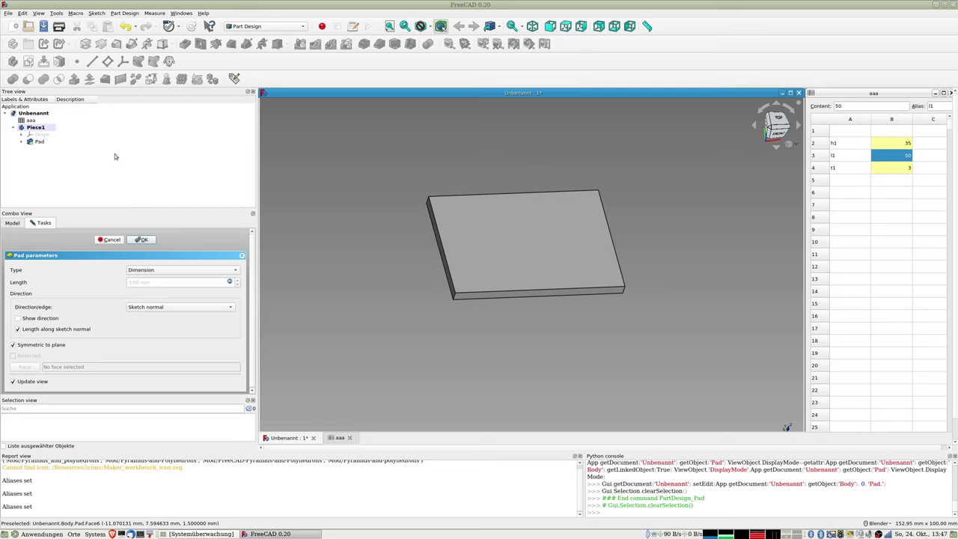
- Expand the Pad and check the 3 mm plate from the front, top and right views
{"action": "left_click", "coordinate": [21, 141]}
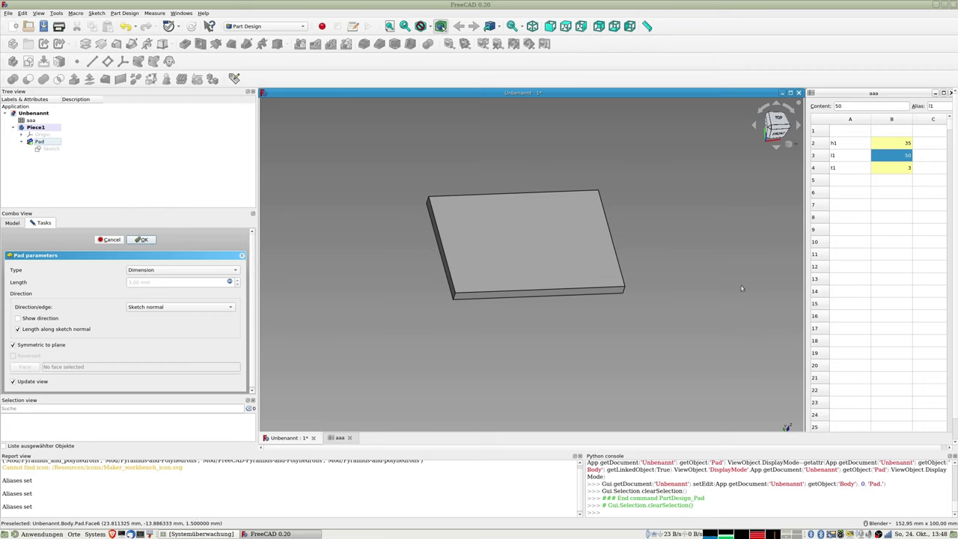
{"action": "middle_click_drag", "start_coordinate": [503, 282], "coordinate": [539, 292]}
{"action": "middle_click_drag", "start_coordinate": [775, 311], "coordinate": [746, 320]}
{"action": "key", "text": "1"}
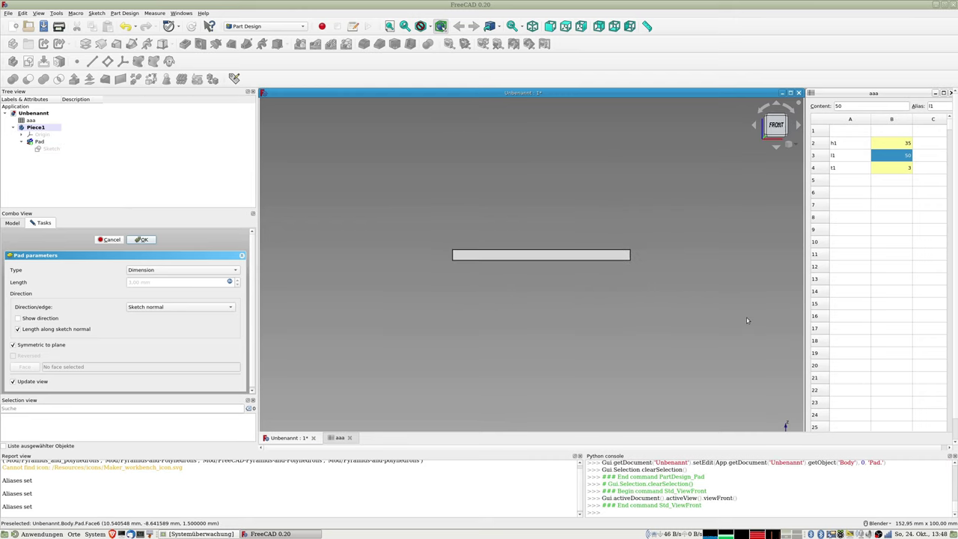
{"action": "key", "text": "2"}
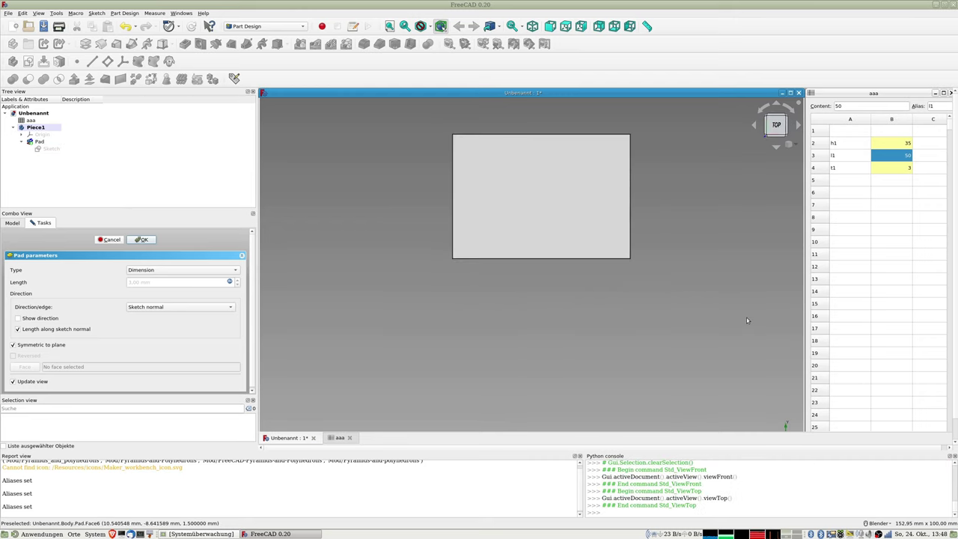
{"action": "key", "text": "3"}
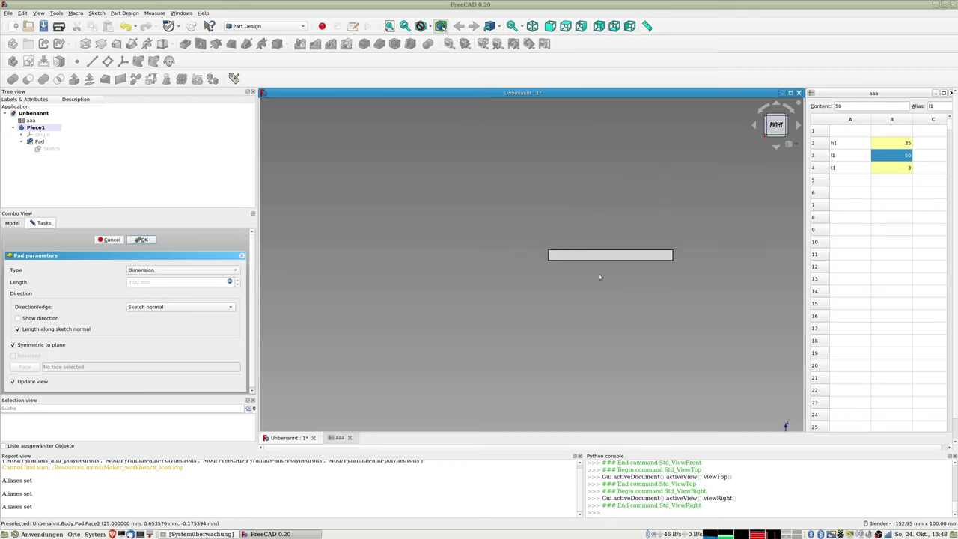
- Orbit and zoom to view the symmetric pad edge-on and as a 3D slab
{"action": "middle_click_drag", "start_coordinate": [595, 285], "coordinate": [596, 316]}
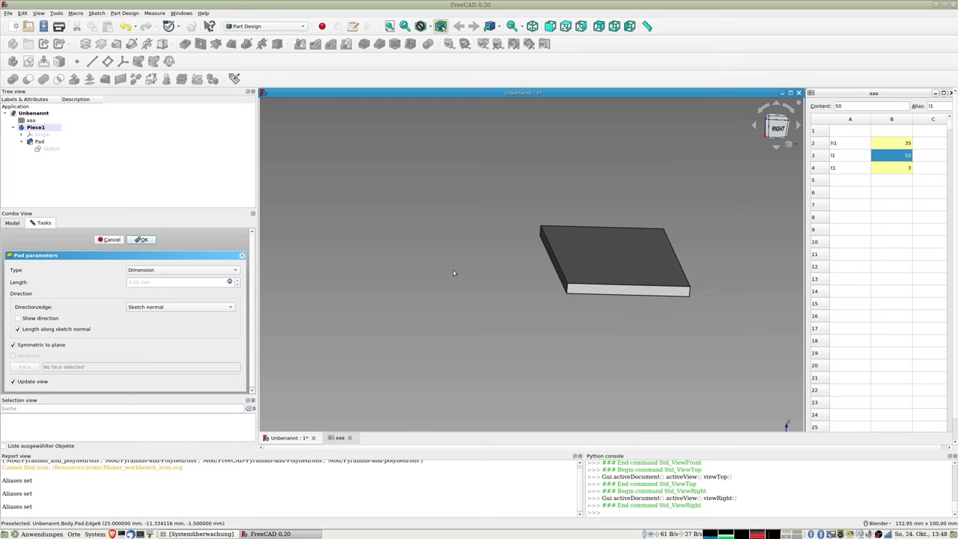
{"action": "scroll", "coordinate": [451, 271], "scroll_direction": "down", "scroll_amount": 2}
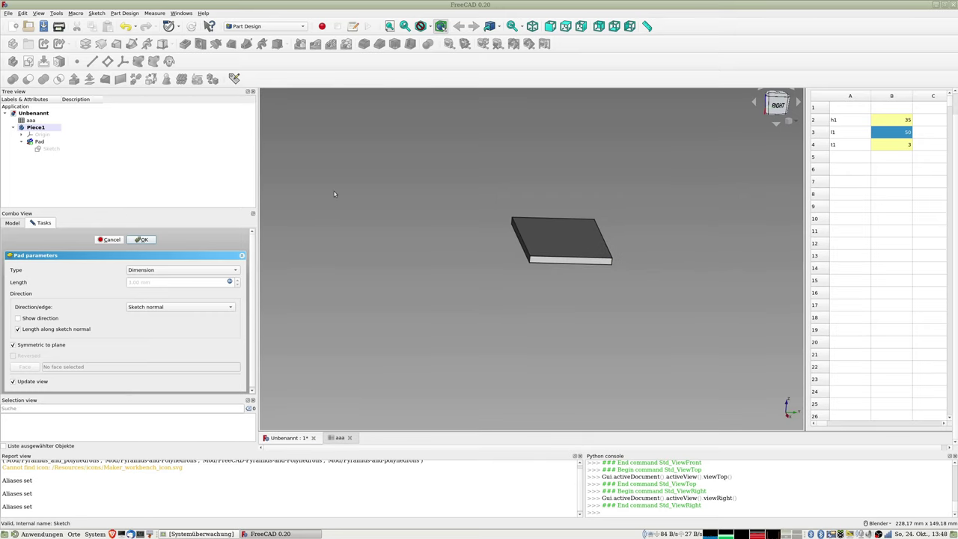
{"action": "mouse_move", "coordinate": [437, 207]}
{"action": "middle_mouse_down"}
{"action": "mouse_move", "coordinate": [557, 263]}
{"action": "mouse_move", "coordinate": [517, 199]}
{"action": "middle_mouse_up"}
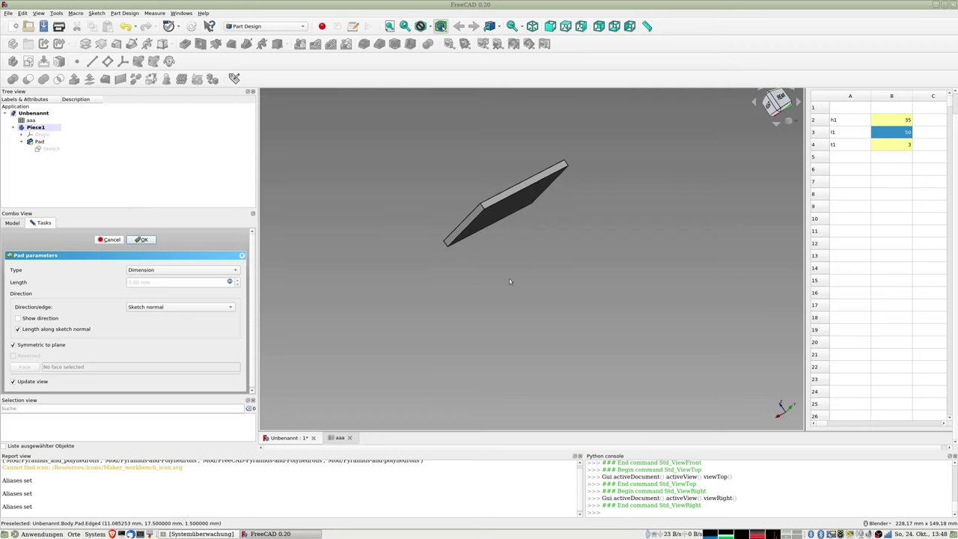
{"action": "key", "text": "1"}
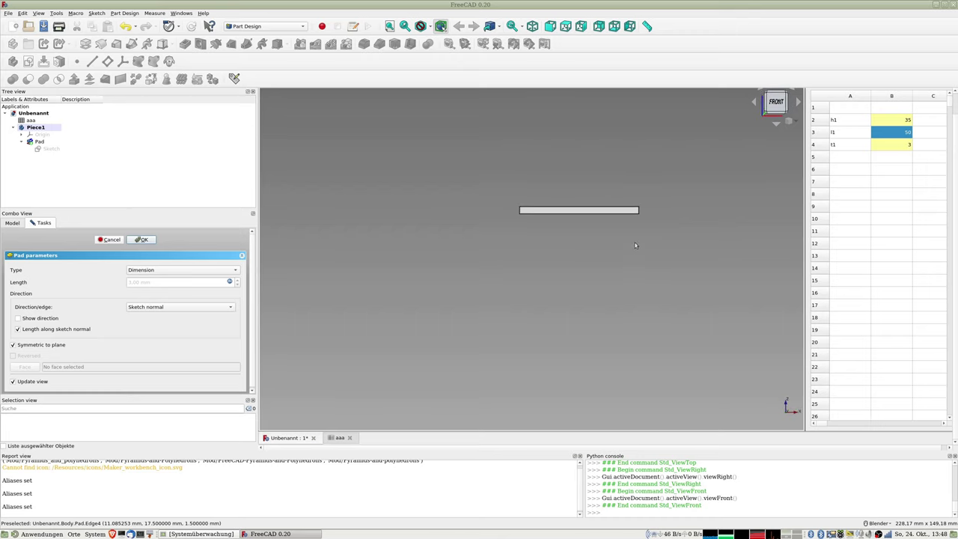
{"action": "mouse_move", "coordinate": [640, 242]}
{"action": "middle_mouse_down", "text": "shift"}
{"action": "mouse_move", "coordinate": [523, 271]}
{"action": "mouse_move", "coordinate": [506, 254]}
{"action": "middle_mouse_up", "text": "shift"}
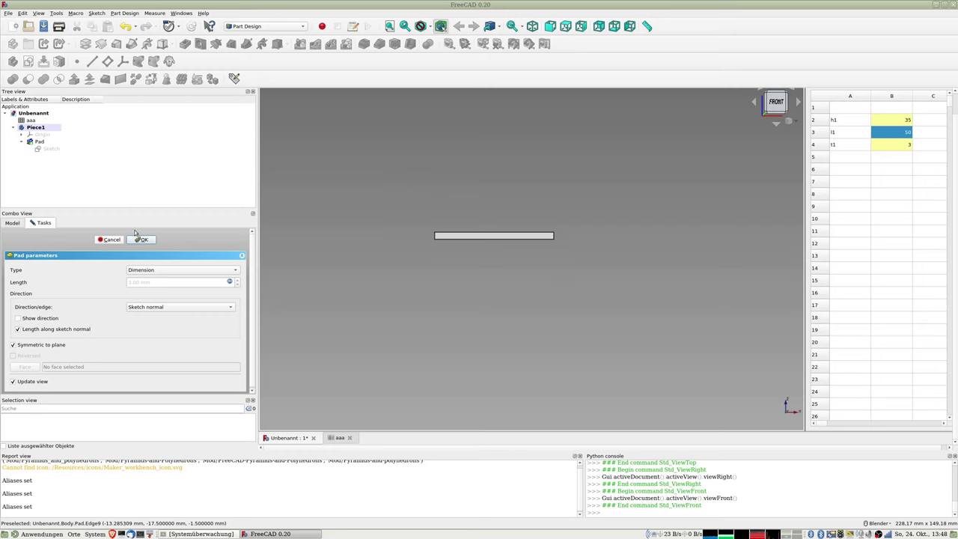
{"action": "mouse_move", "coordinate": [569, 236]}
{"action": "middle_mouse_down"}
{"action": "mouse_move", "coordinate": [577, 254]}
{"action": "mouse_move", "coordinate": [447, 242]}
{"action": "mouse_move", "coordinate": [449, 213]}
{"action": "middle_mouse_up"}
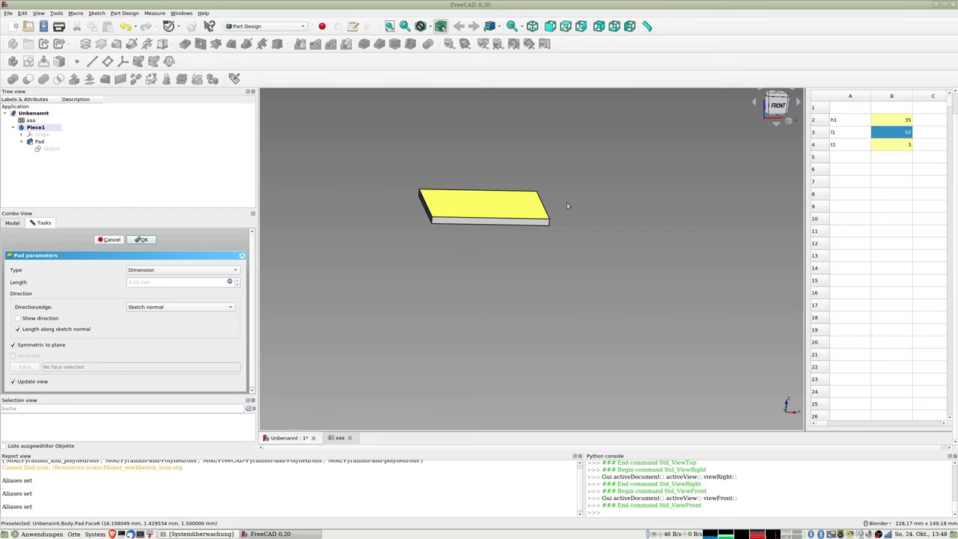
- Confirm the symmetric 3 mm pad and inspect the plate from the front and below
{"action": "left_click", "coordinate": [139, 240]}
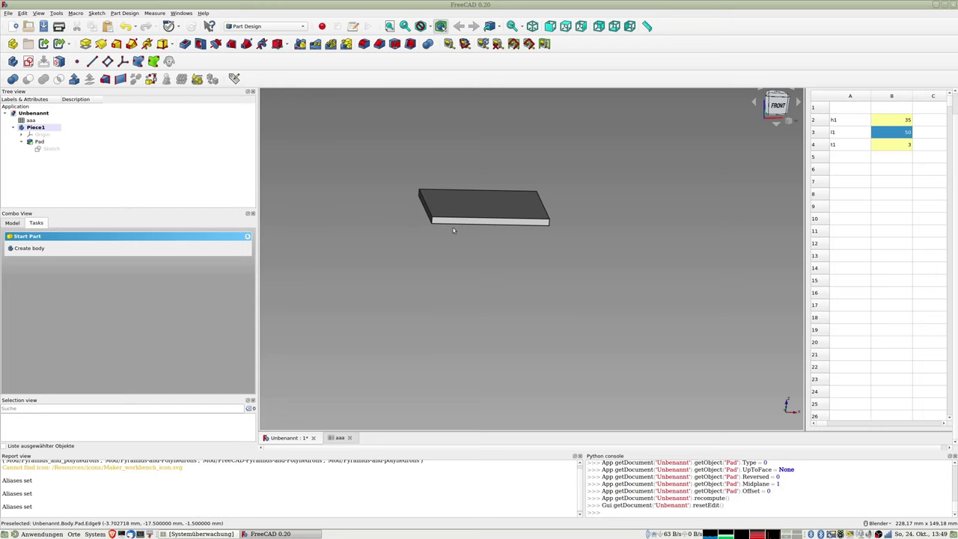
{"action": "middle_click_drag", "start_coordinate": [463, 223], "coordinate": [496, 274]}
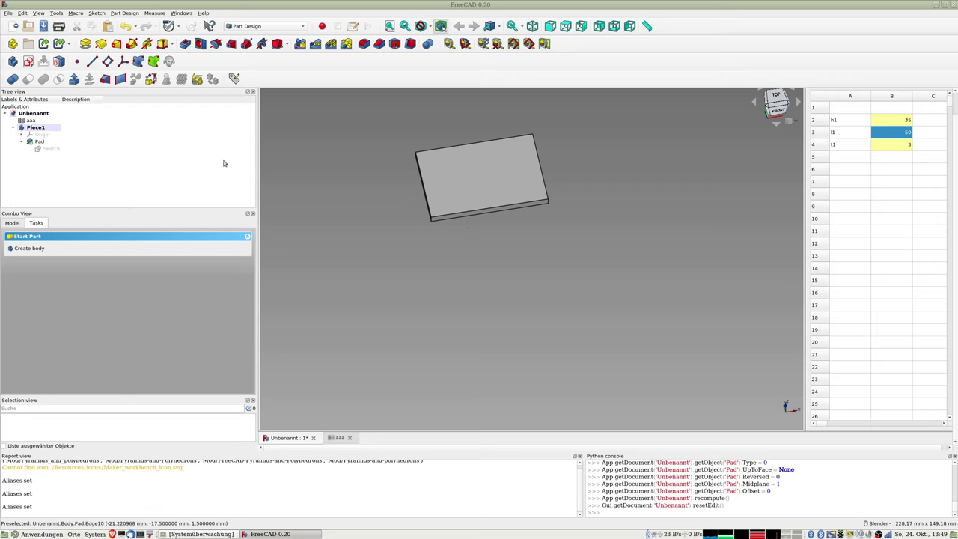
{"action": "key", "text": "1"}
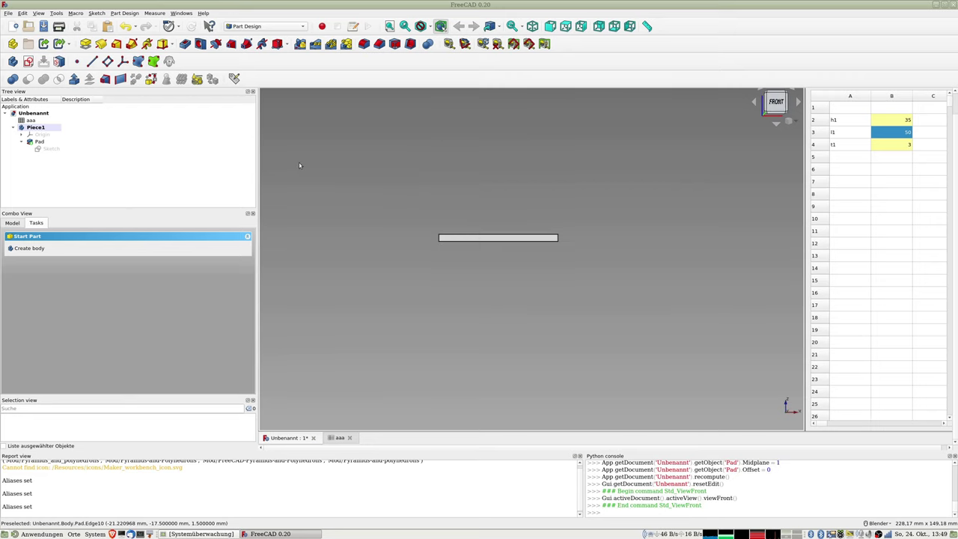
{"action": "key", "text": "5"}
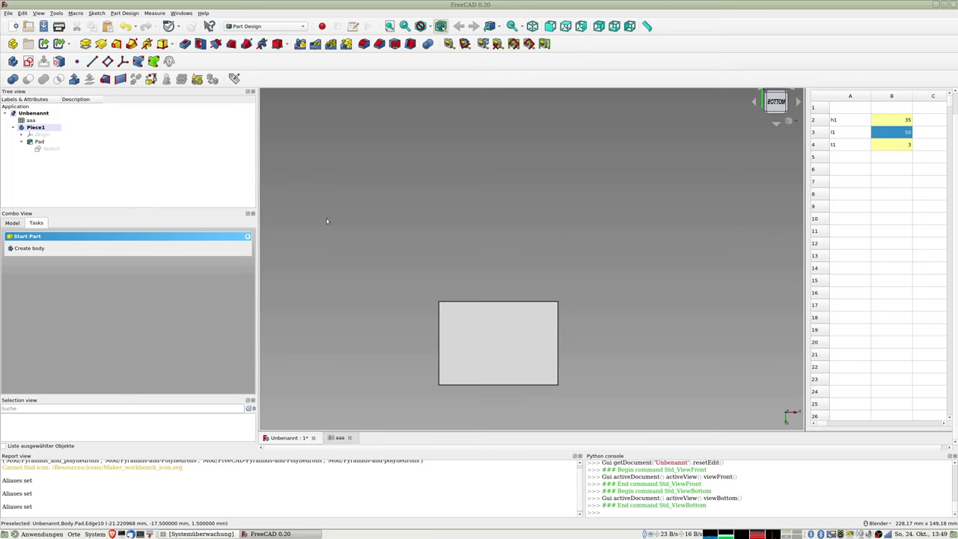
{"action": "middle_click_drag", "start_coordinate": [532, 340], "coordinate": [549, 257], "text": "shift"}
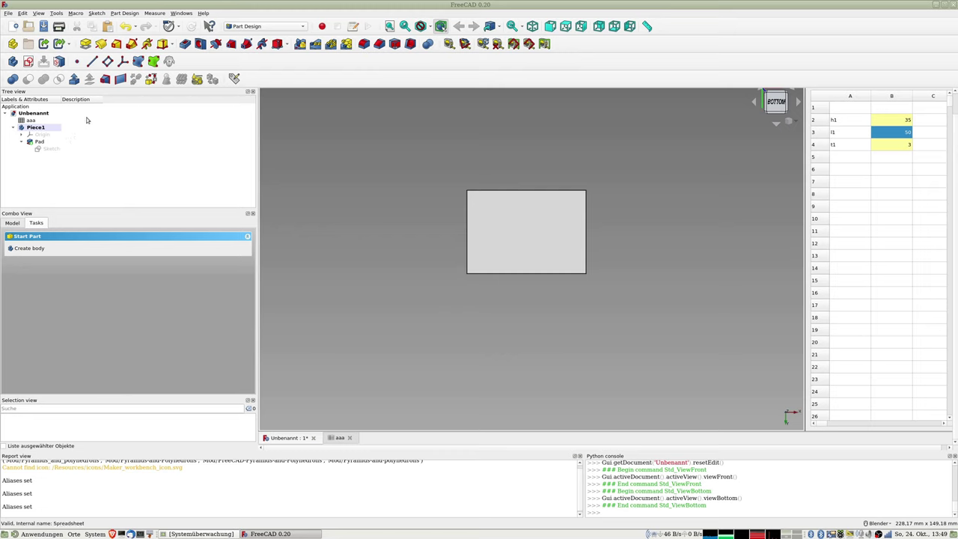
{"action": "middle_click_drag", "start_coordinate": [590, 287], "coordinate": [665, 272]}
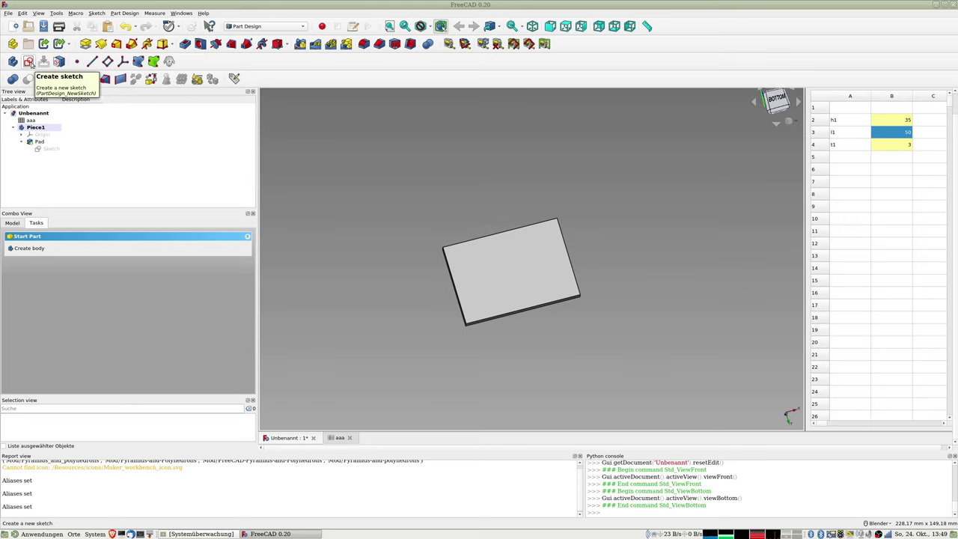
- Create a new sketch in the body on the XZ_Plane
{"action": "left_click", "coordinate": [28, 62]}
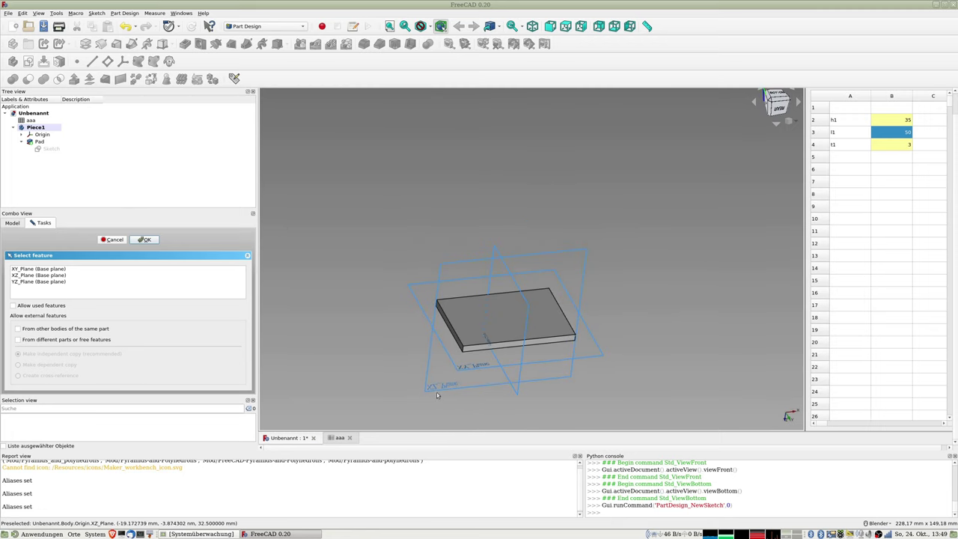
{"action": "left_click", "coordinate": [430, 391]}
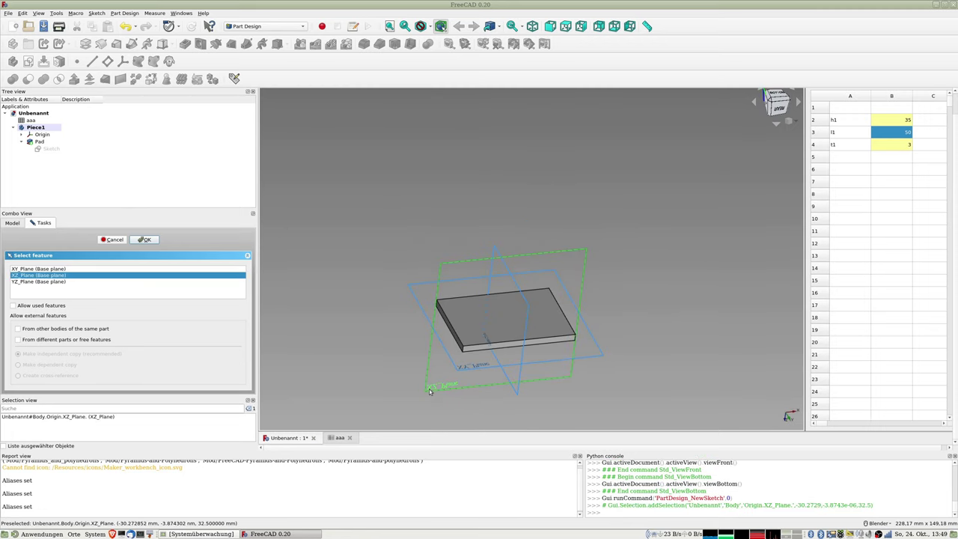
{"action": "left_click", "coordinate": [147, 240]}
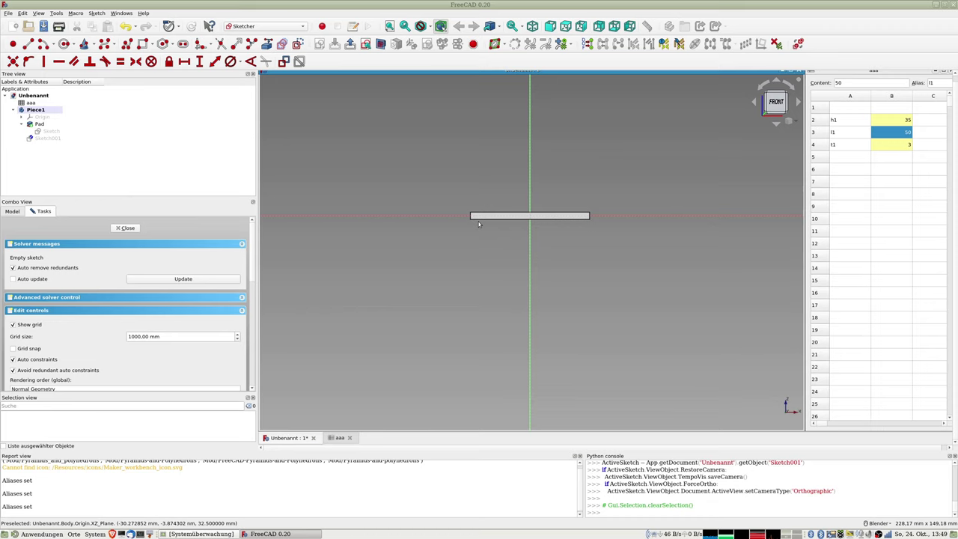
{"action": "scroll", "coordinate": [479, 223], "scroll_direction": "up", "scroll_amount": 2}
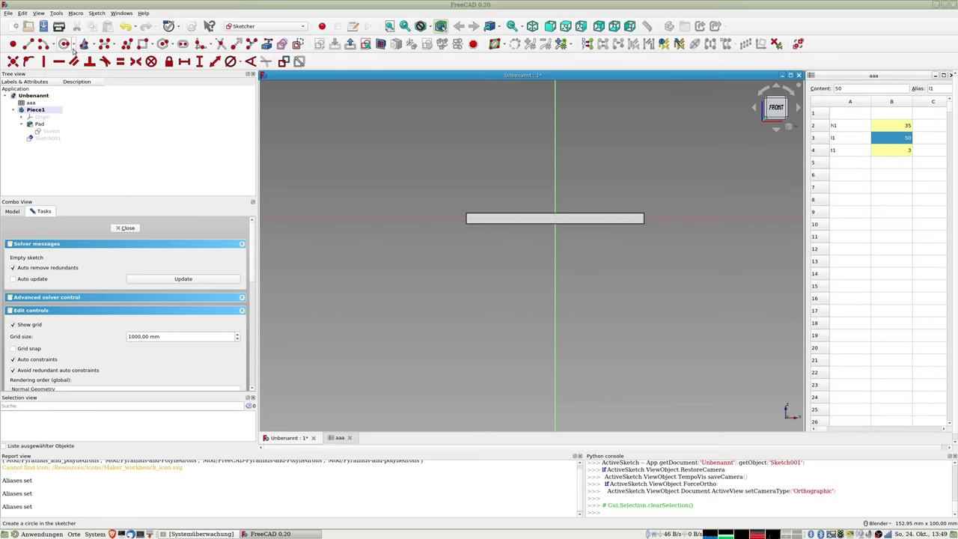
- Draw concentric circle pairs for left and right lugs on the horizontal axis, selecting both outer circles
{"action": "key", "text": "g"}
{"action": "key", "text": "c"}
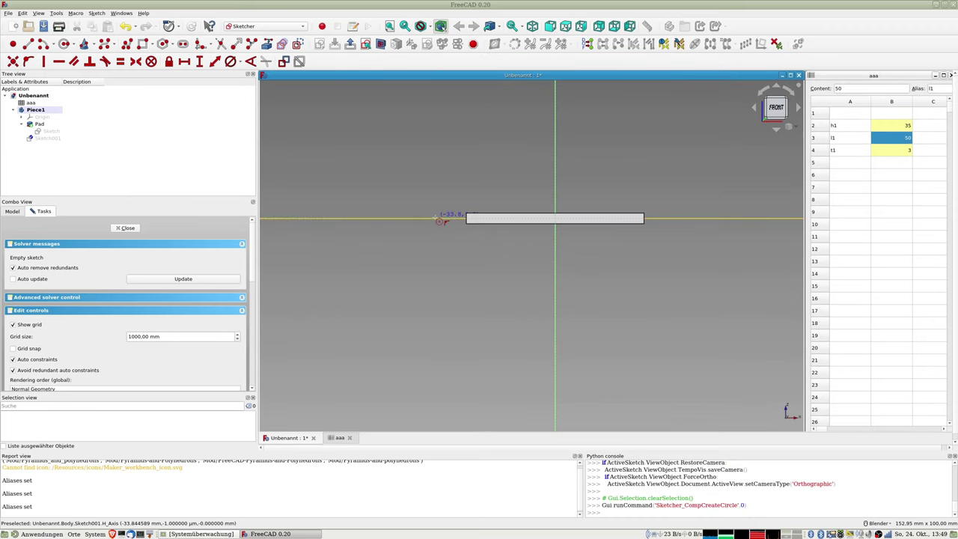
{"action": "left_click", "coordinate": [432, 218]}
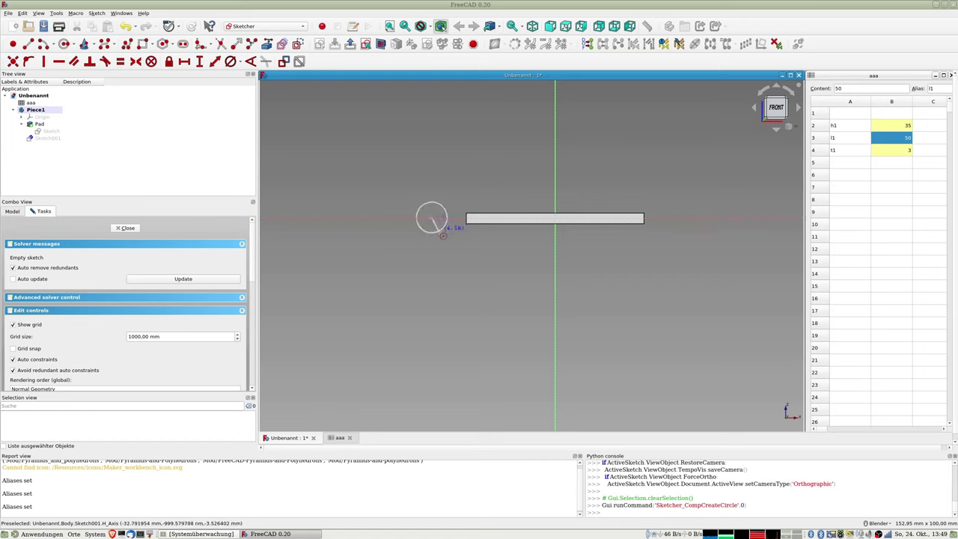
{"action": "left_click", "coordinate": [440, 233]}
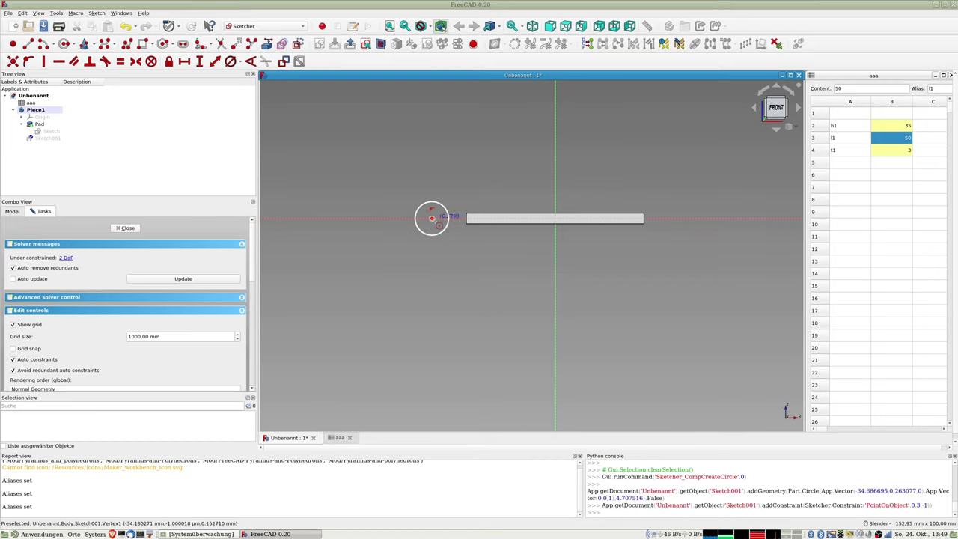
{"action": "left_click", "coordinate": [441, 226]}
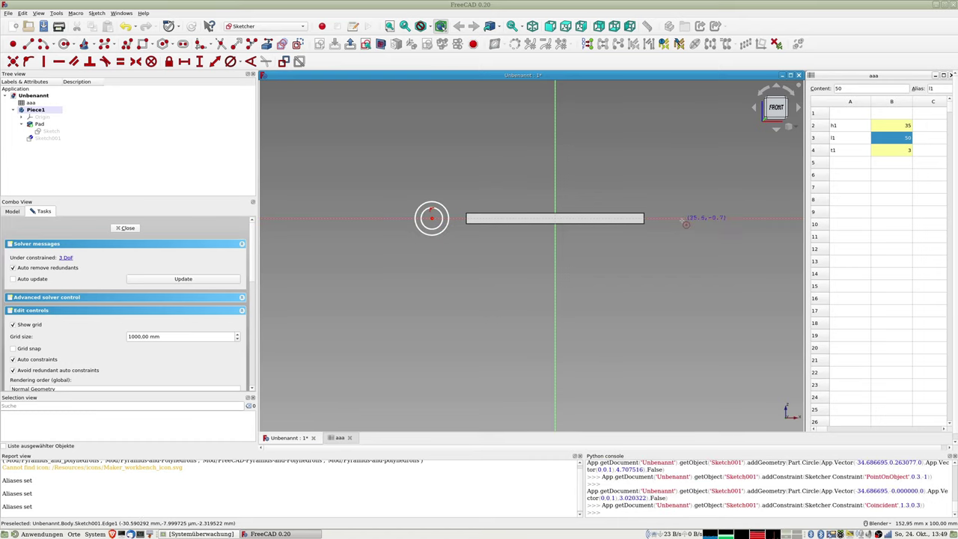
{"action": "left_click", "coordinate": [682, 217]}
{"action": "left_click", "coordinate": [695, 232]}
{"action": "left_click", "coordinate": [681, 217]}
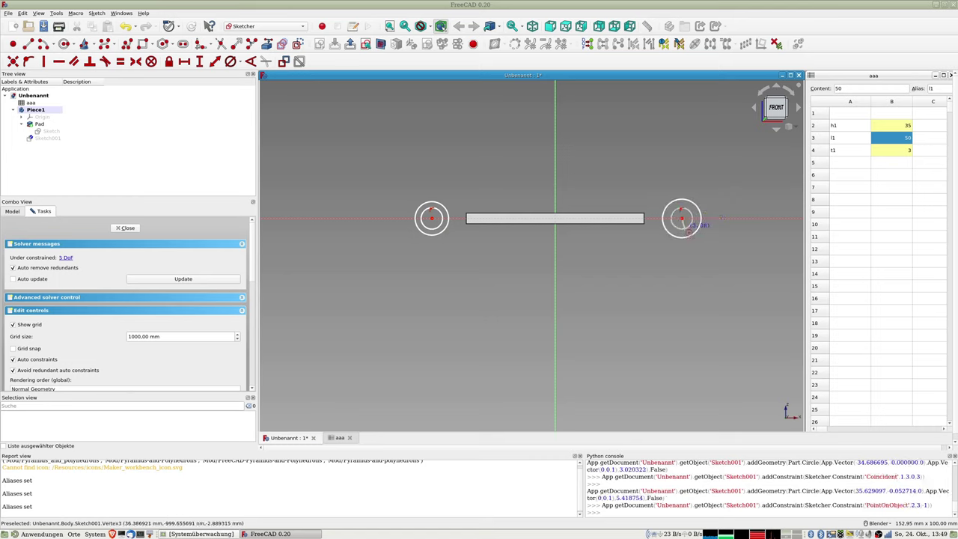
{"action": "left_click", "coordinate": [682, 229]}
{"action": "right_click", "coordinate": [683, 237]}
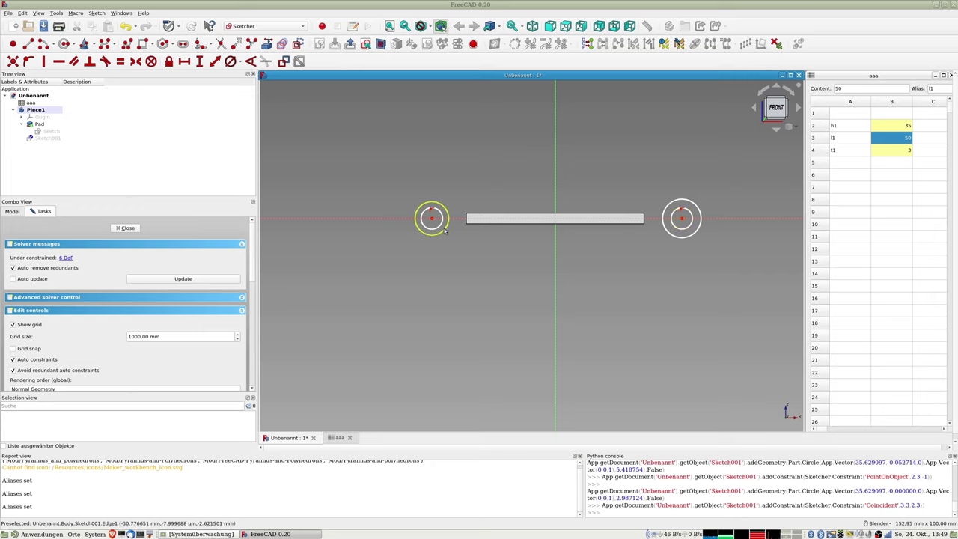
{"action": "left_click", "coordinate": [446, 228]}
{"action": "left_click", "coordinate": [689, 234]}
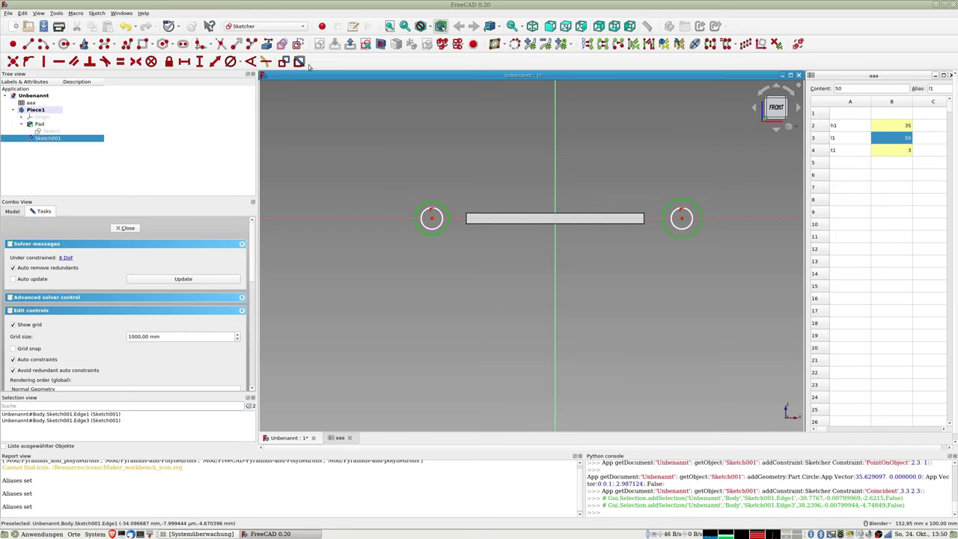
{"action": "left_click", "coordinate": [125, 227]}
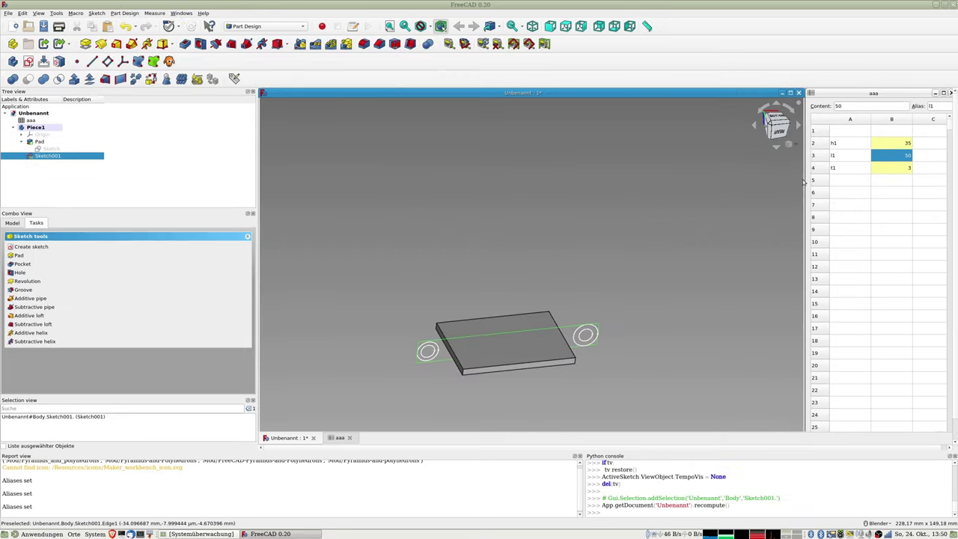
{"action": "left_click", "coordinate": [842, 184]}
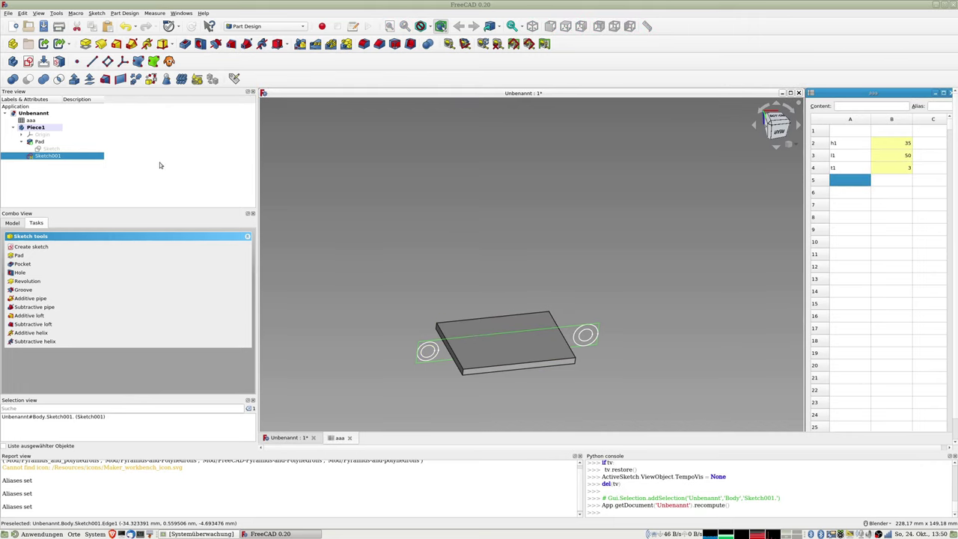
{"action": "double_click", "coordinate": [78, 157]}
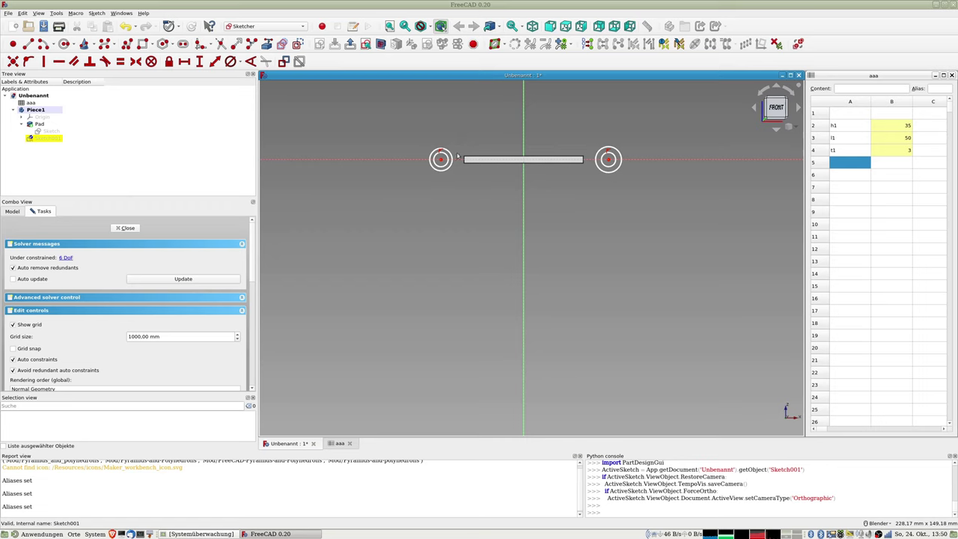
{"action": "left_click", "coordinate": [445, 171]}
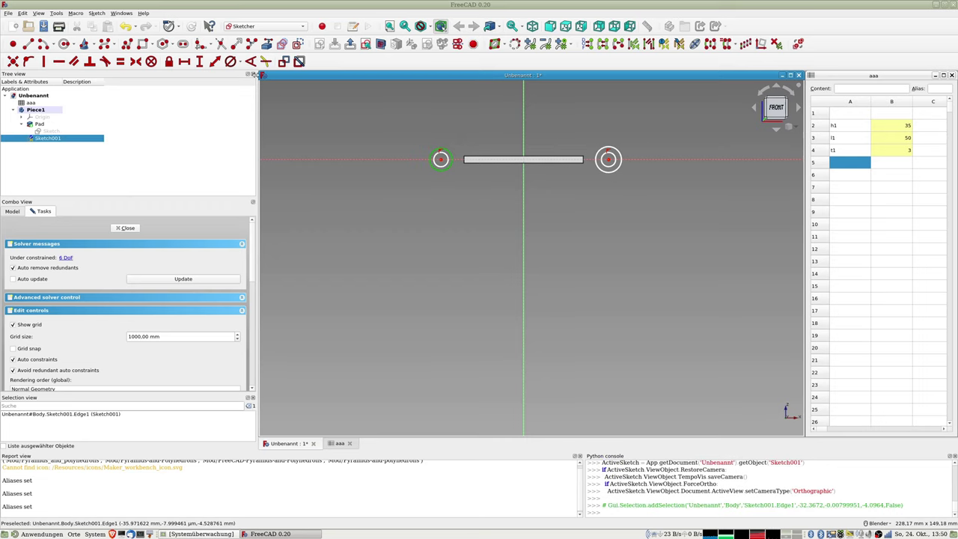
{"action": "left_click", "coordinate": [231, 61]}
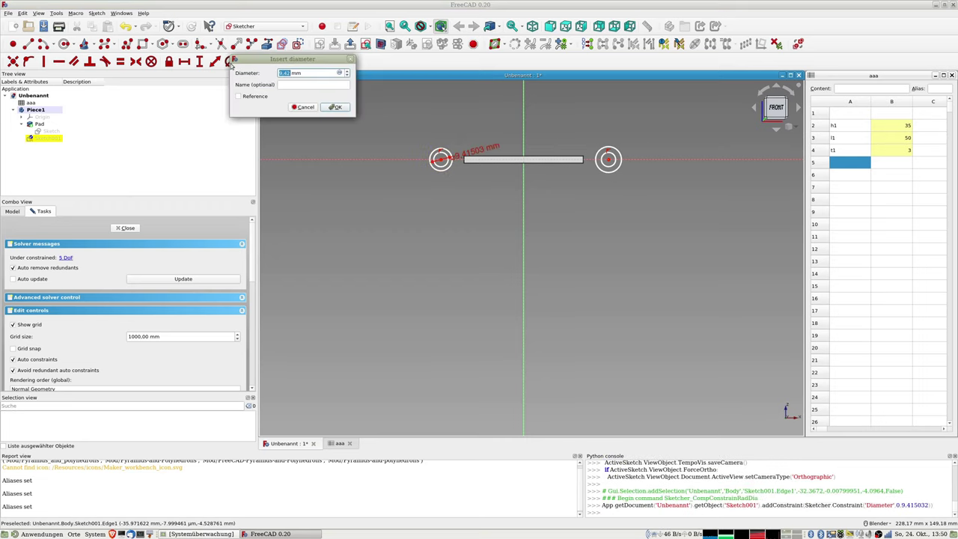
{"action": "left_click", "coordinate": [305, 107]}
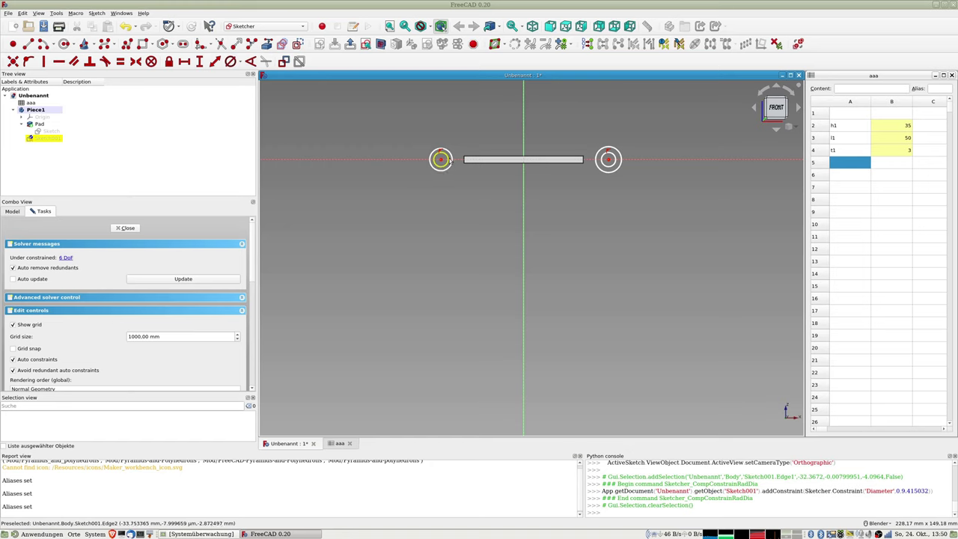
- Enter the label d1 with value 10 in spreadsheet row 5
{"action": "left_click", "coordinate": [836, 166]}
{"action": "type", "text": "d"}
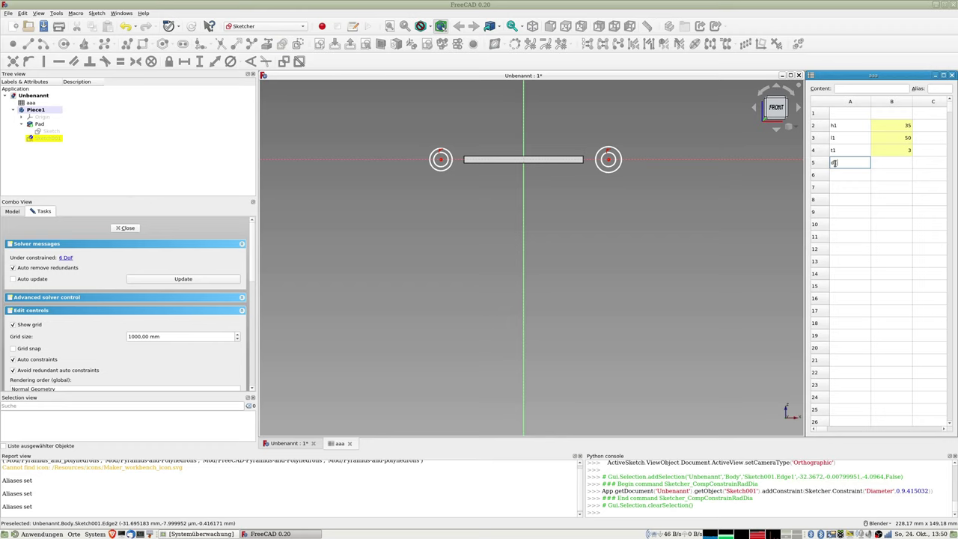
{"action": "key", "text": "Return"}
{"action": "key", "text": "Up"}
{"action": "key", "text": "Right"}
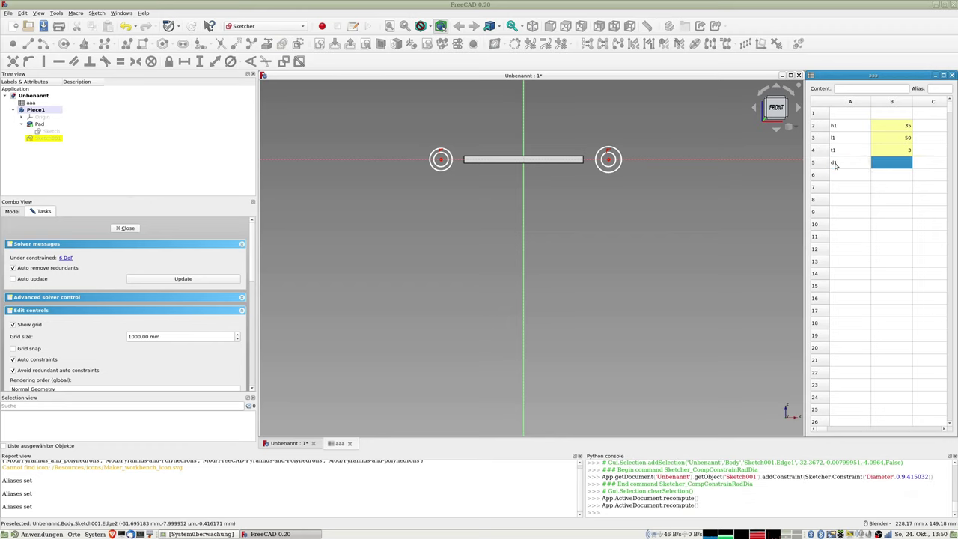
{"action": "type", "text": "10"}
{"action": "key", "text": "Return"}
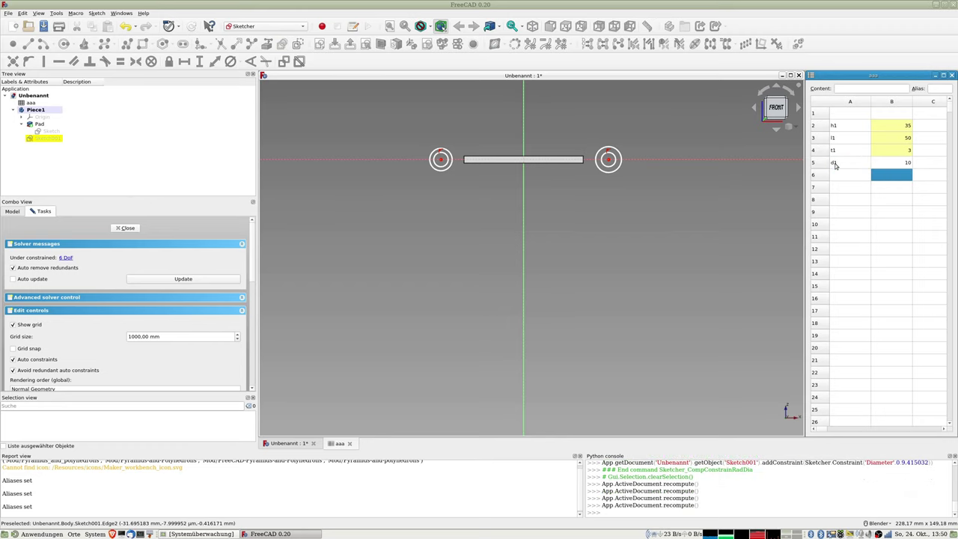
{"action": "key", "text": "Left"}
- Add the parameter d2 = 8 in row 6
{"action": "type", "text": "d"}
{"action": "key", "text": "Return"}
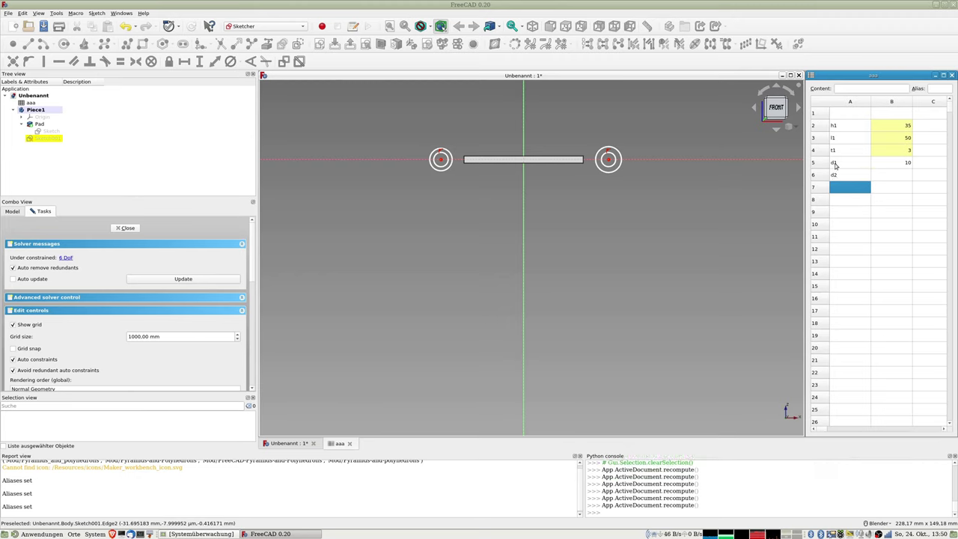
{"action": "key", "text": "Up"}
{"action": "key", "text": "Right"}
{"action": "type", "text": "8"}
{"action": "key", "text": "Return"}
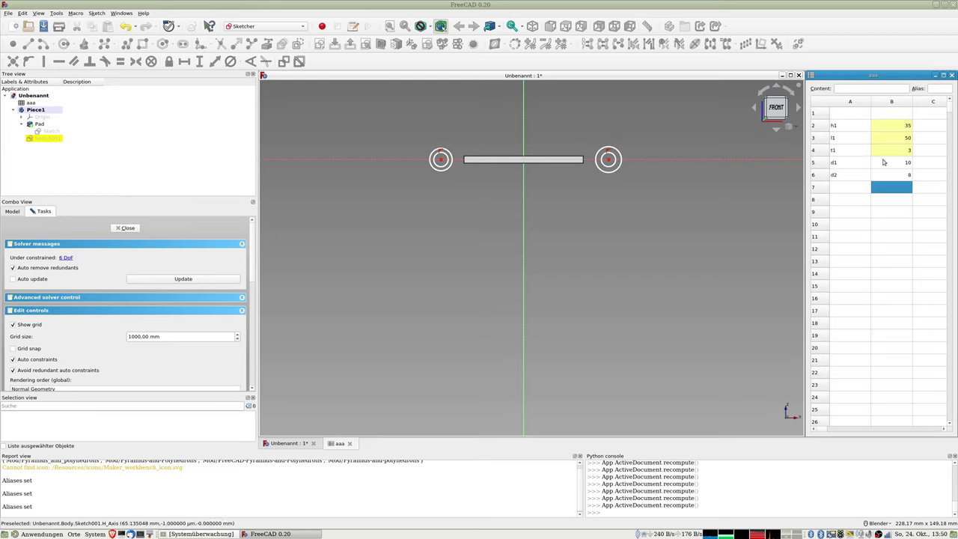
- Add the parameter l2 = 80 in row 7
{"action": "left_click", "coordinate": [842, 190]}
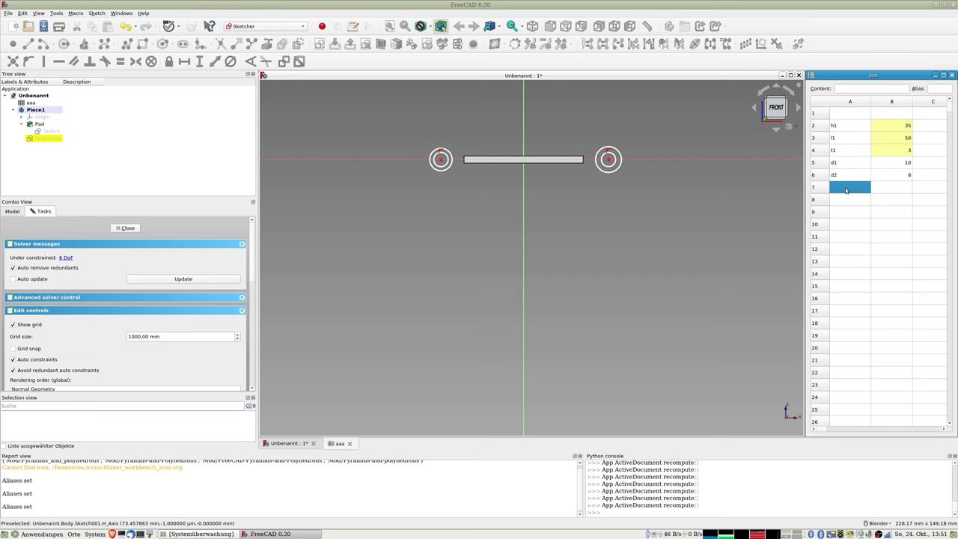
{"action": "type", "text": "l2"}
{"action": "key", "text": "Return"}
{"action": "left_click", "coordinate": [846, 189]}
{"action": "key", "text": "Tab"}
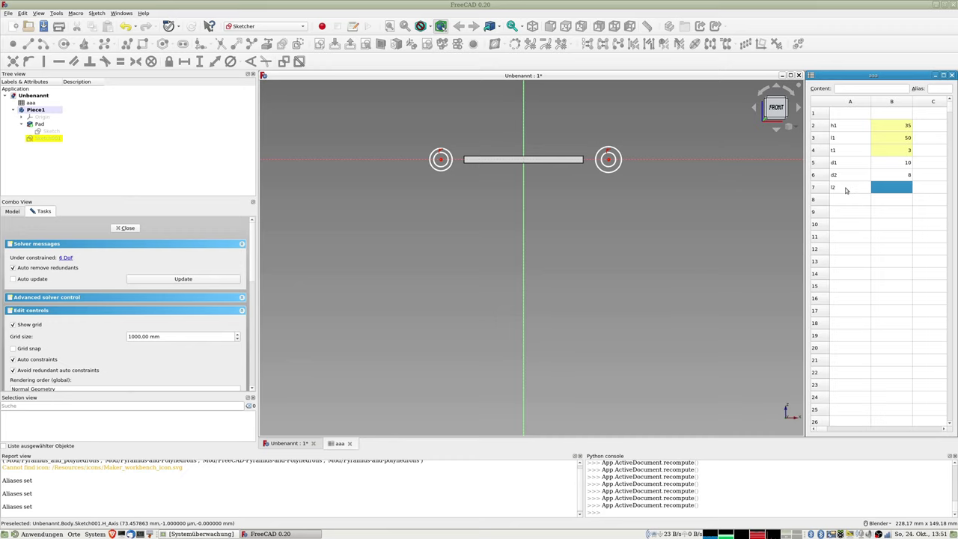
{"action": "type", "text": "80"}
{"action": "key", "text": "Return"}
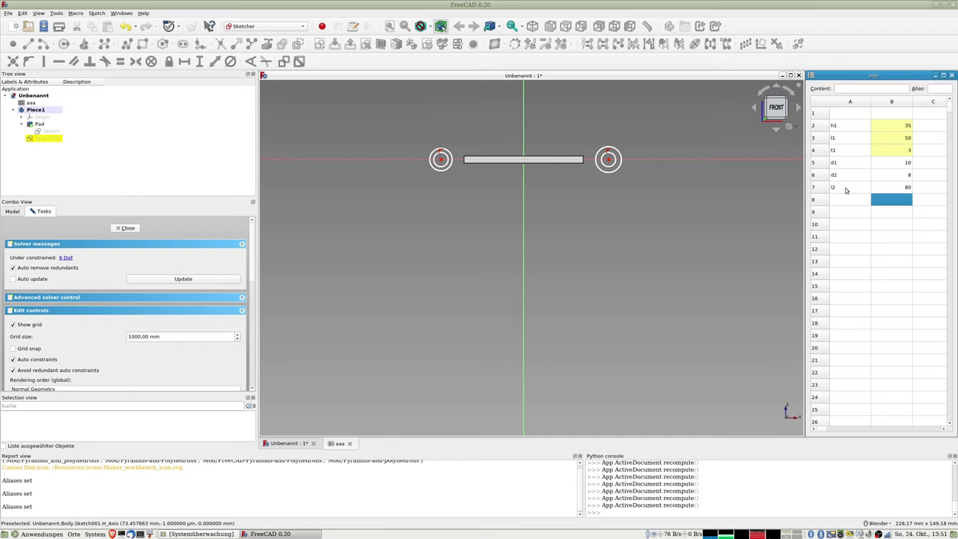
- Close the lug sketch and alias column B rows 2 to 8 with the Alias manager
{"action": "left_click", "coordinate": [134, 230]}
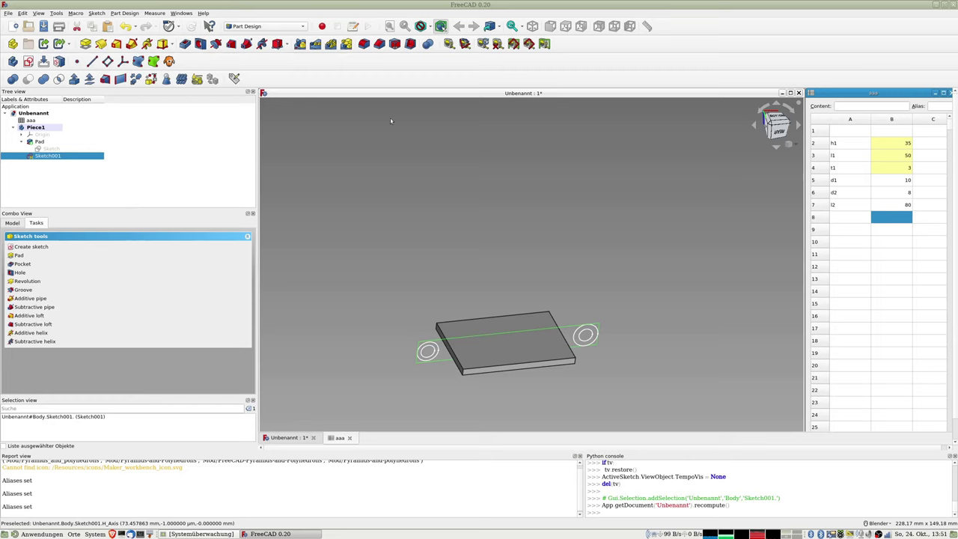
{"action": "left_click", "coordinate": [234, 79]}
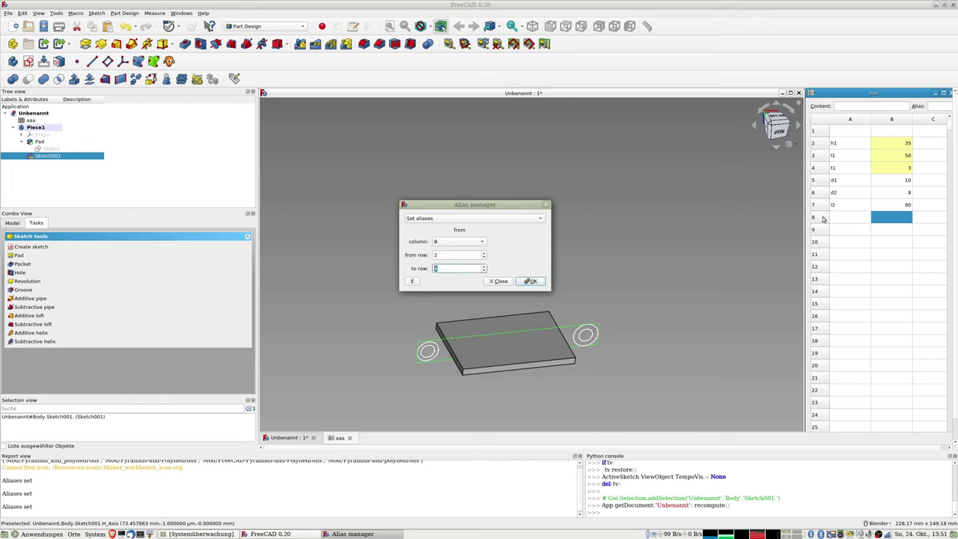
{"action": "key", "text": "Return"}
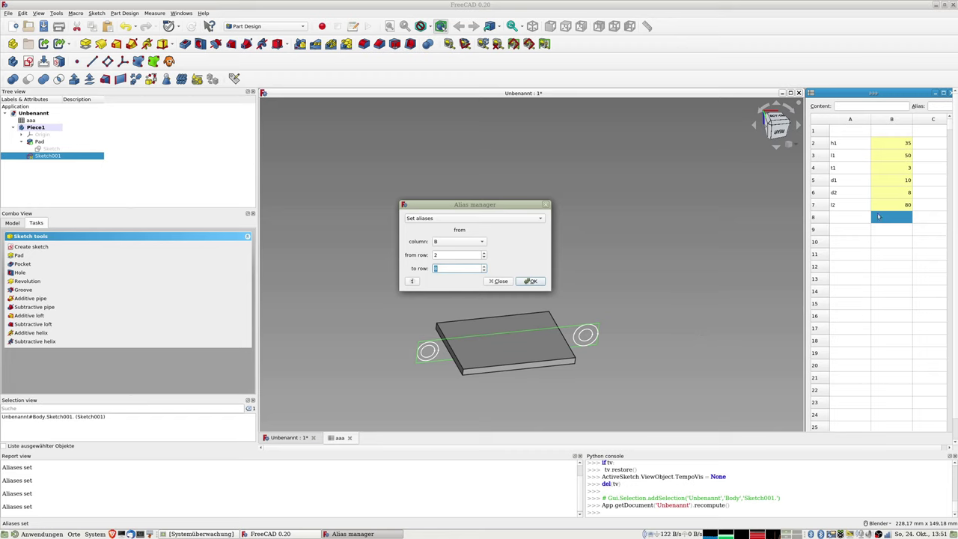
{"action": "type", "text": "8"}
{"action": "left_click", "coordinate": [505, 281]}
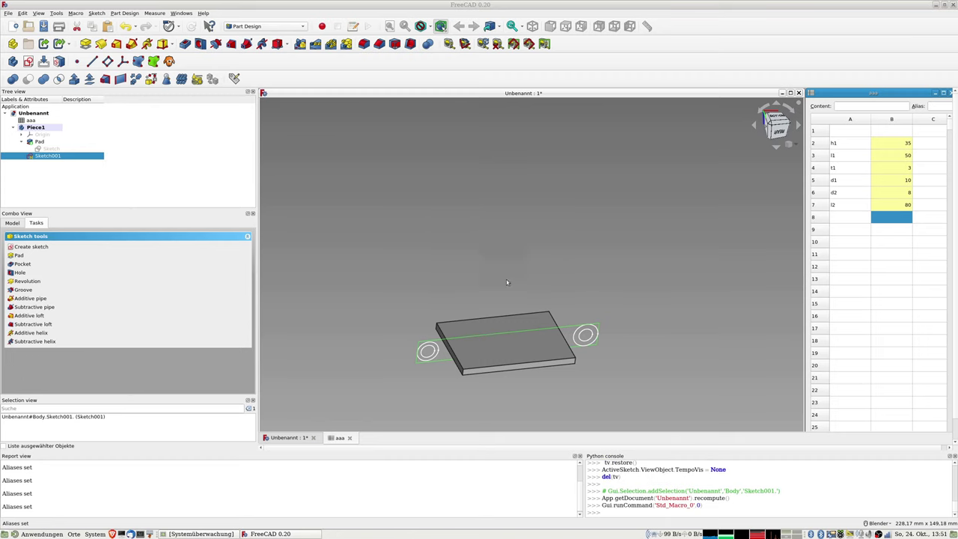
- Reopen Sketch001 and make the two lug centres symmetric about the vertical axis
{"action": "double_click", "coordinate": [65, 157]}
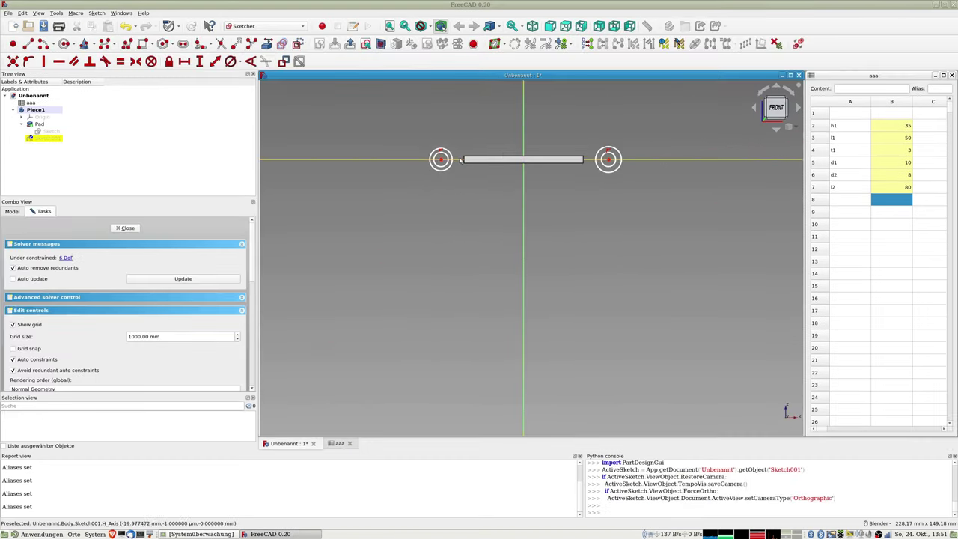
{"action": "left_click", "coordinate": [441, 159]}
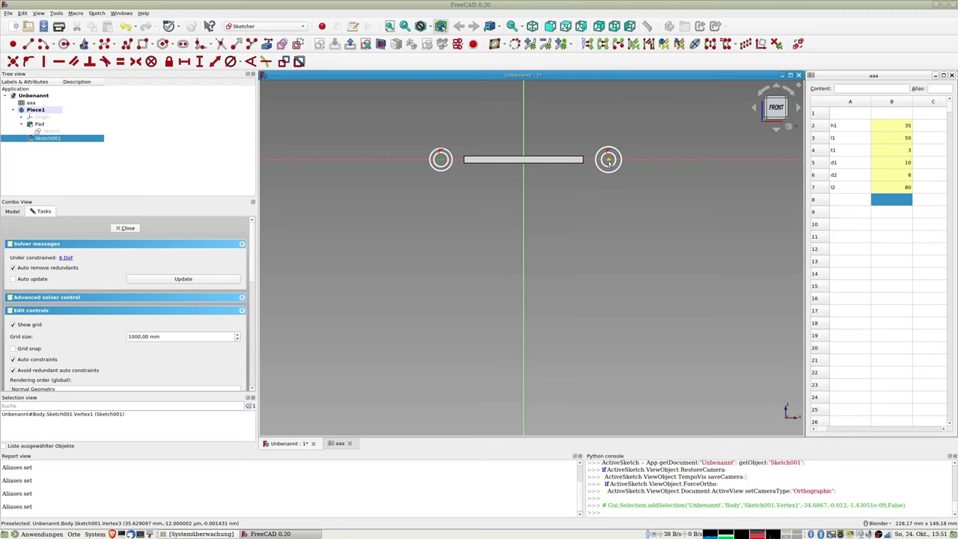
{"action": "left_click", "coordinate": [609, 159]}
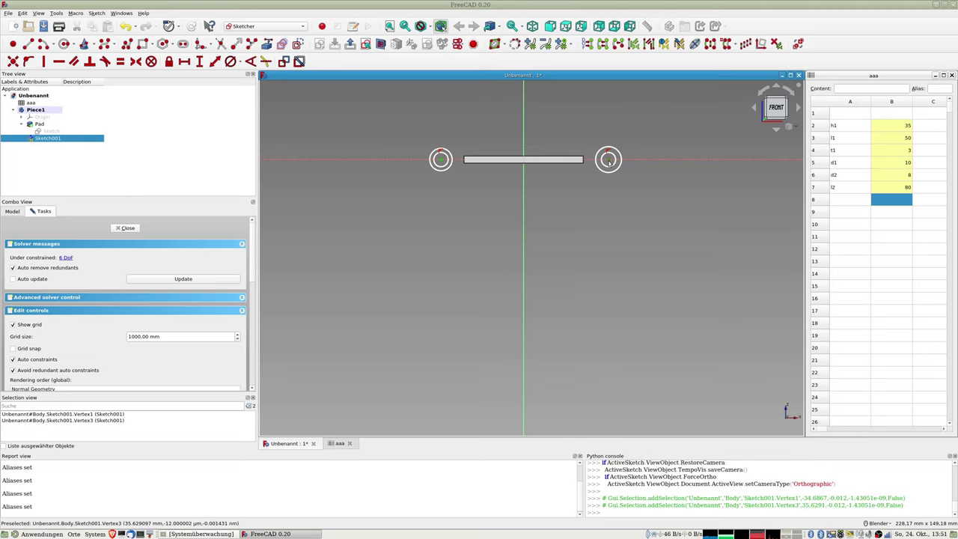
{"action": "left_click", "coordinate": [524, 131]}
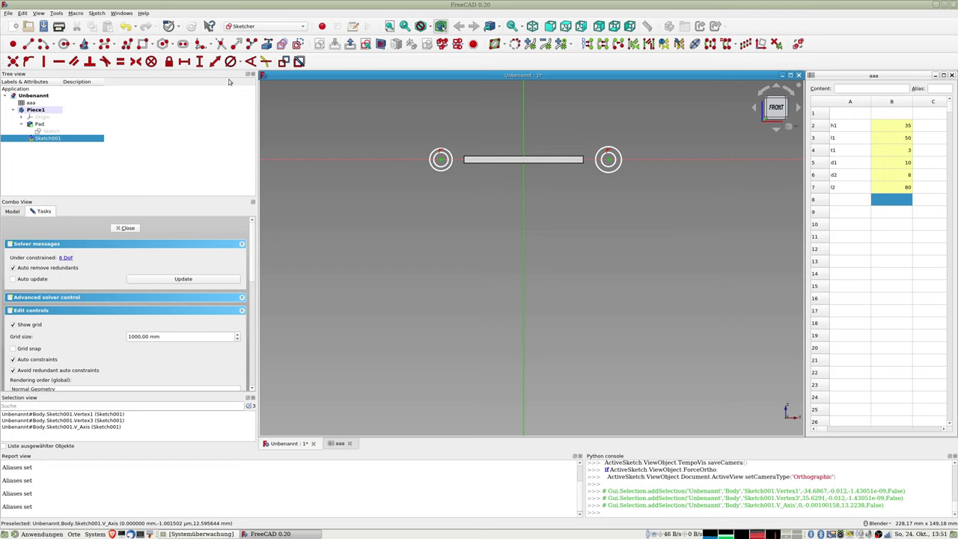
{"action": "left_click", "coordinate": [138, 64]}
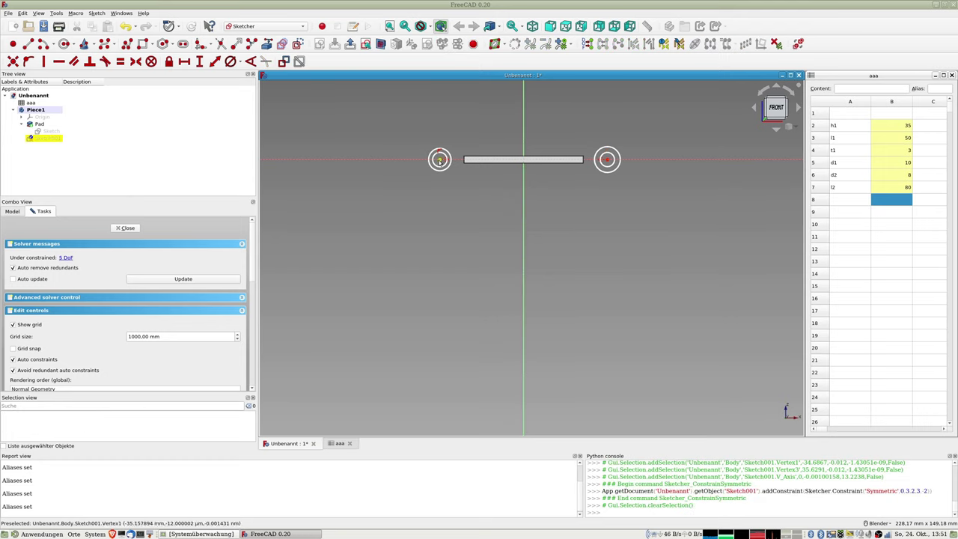
{"action": "left_click", "coordinate": [440, 159]}
{"action": "left_click", "coordinate": [607, 160]}
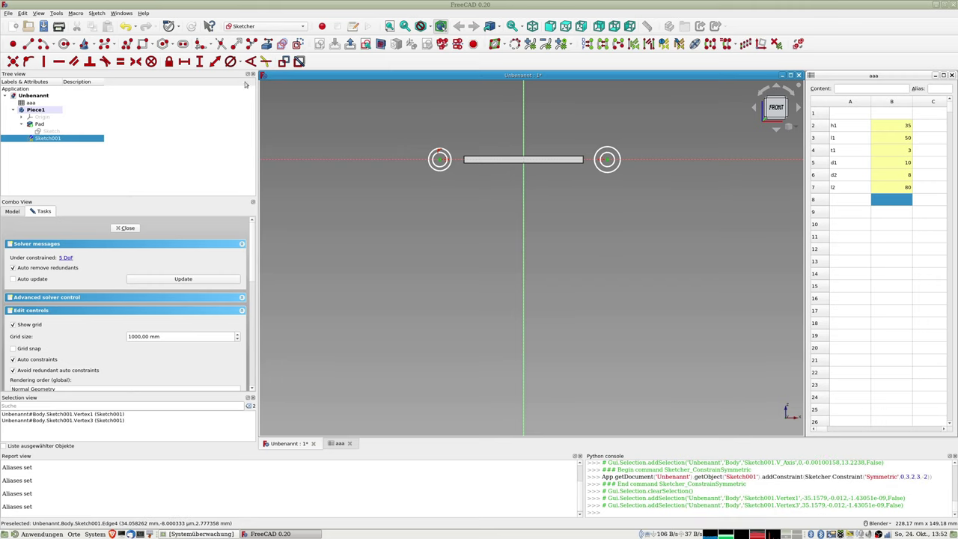
- Constrain the lug centres 80 mm apart using the expression aaa.l2, then select both outer circles
{"action": "left_click", "coordinate": [215, 63]}
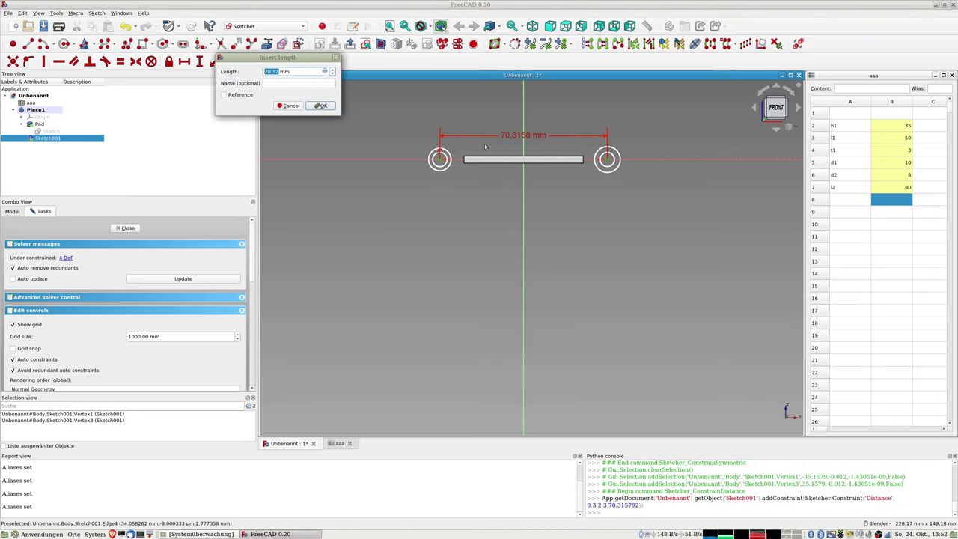
{"action": "left_click", "coordinate": [325, 71]}
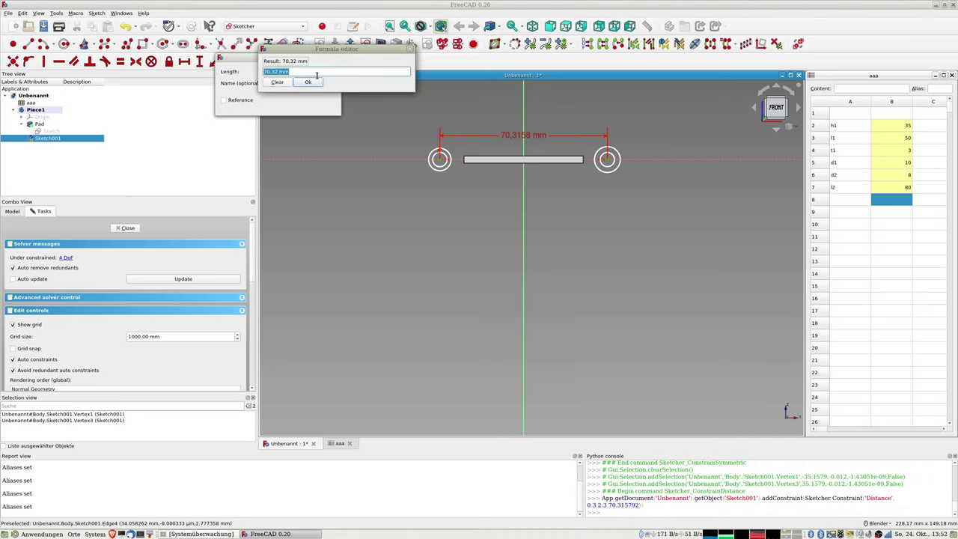
{"action": "type", "text": "aaa."}
{"action": "type", "text": "l2"}
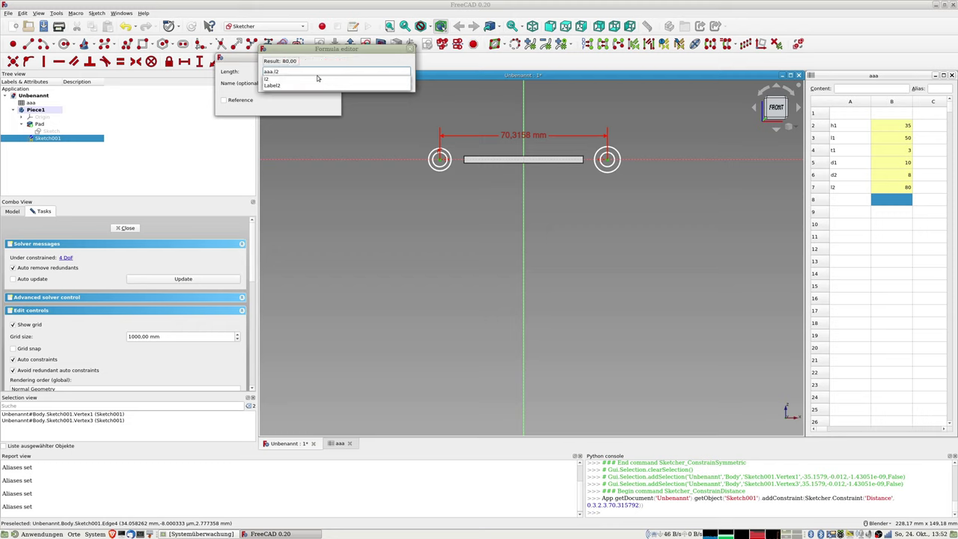
{"action": "key", "text": "Return"}
{"action": "key", "text": "Return"}
{"action": "key", "text": "Return"}
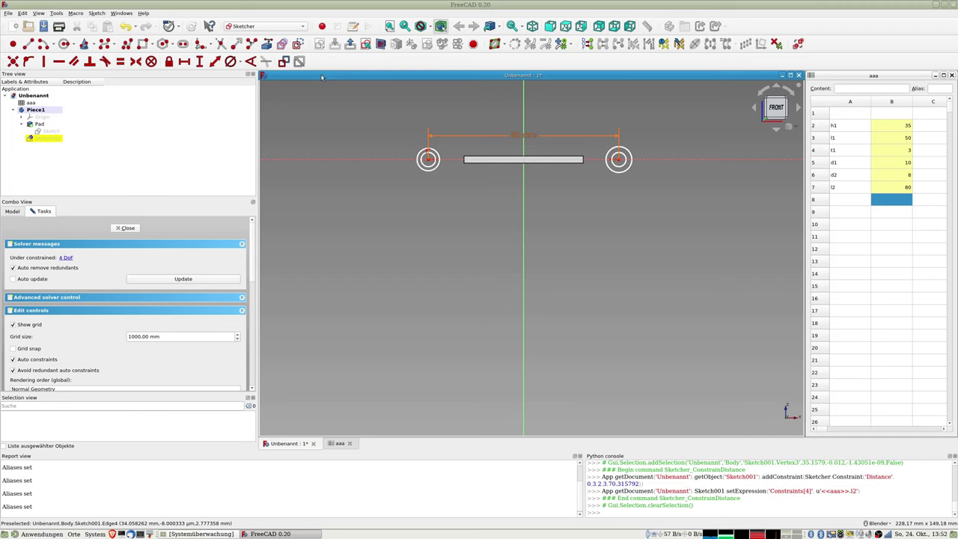
{"action": "left_click", "coordinate": [416, 160]}
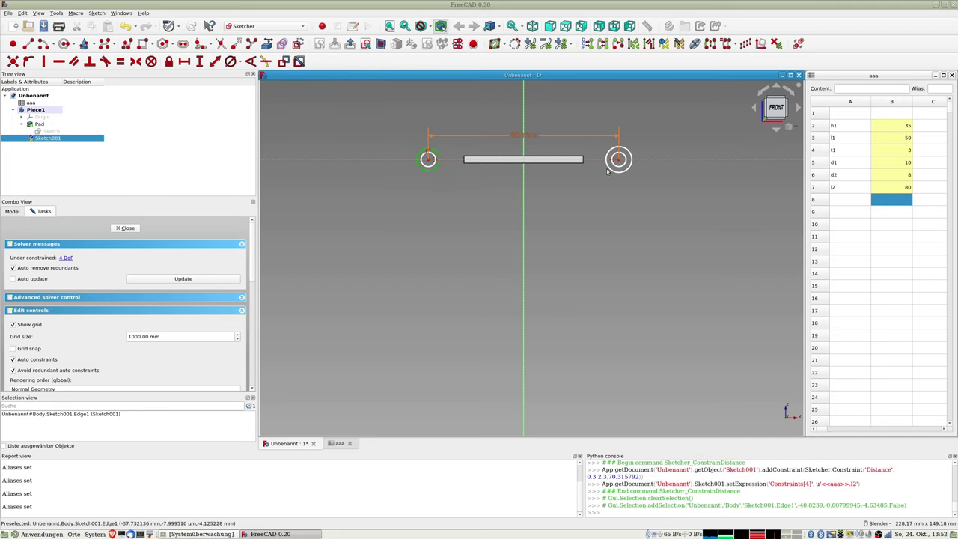
{"action": "left_click", "coordinate": [610, 169]}
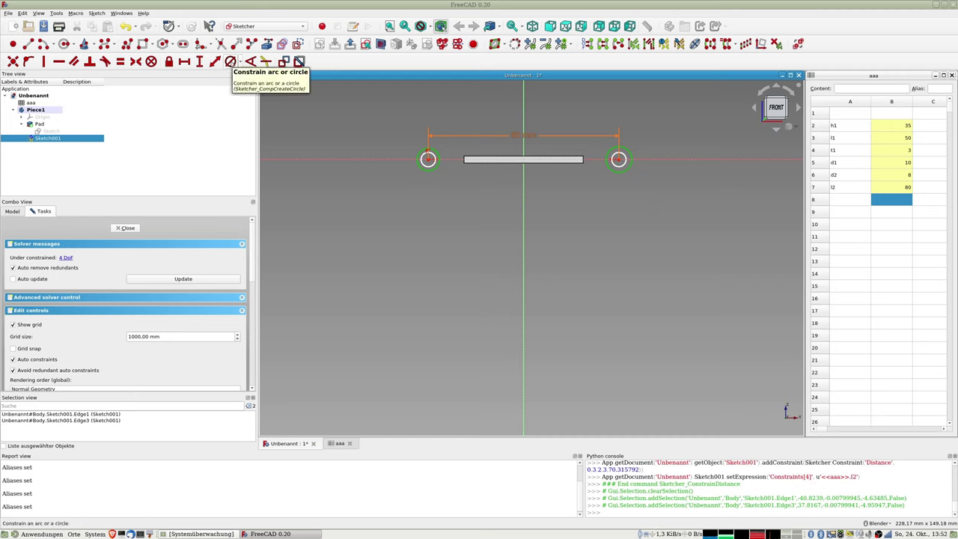
- Give both outer lug circles an equal diameter driven by aaa.d1
{"action": "left_click", "coordinate": [240, 66]}
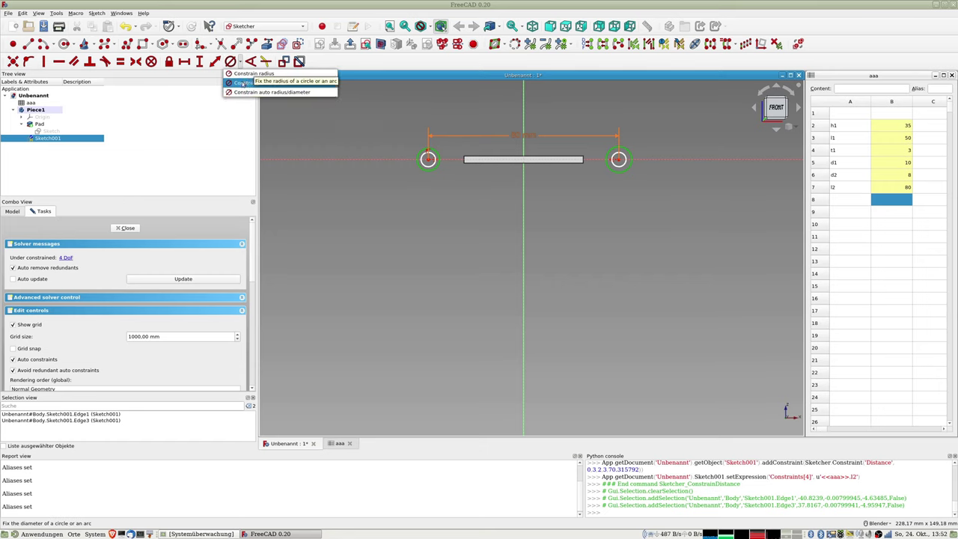
{"action": "left_click", "coordinate": [257, 84]}
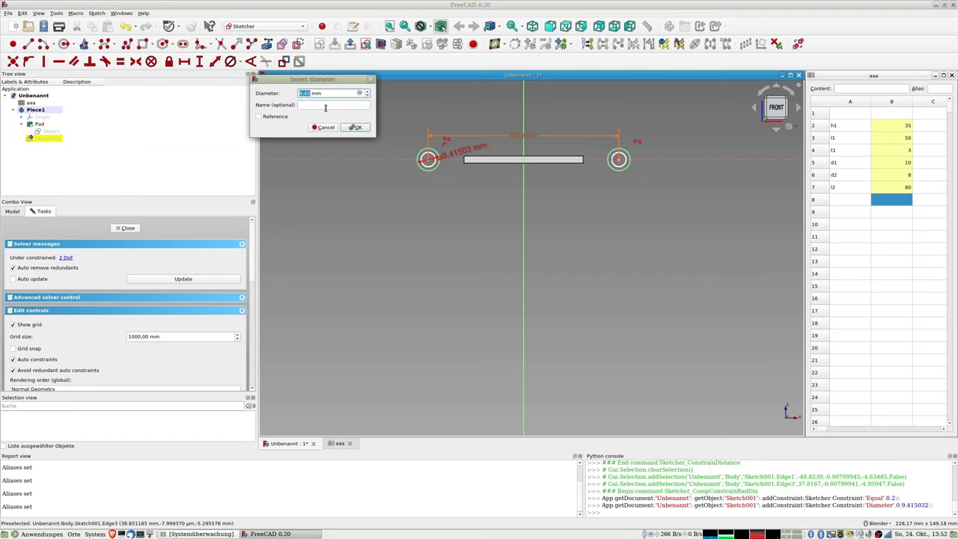
{"action": "left_click", "coordinate": [360, 93]}
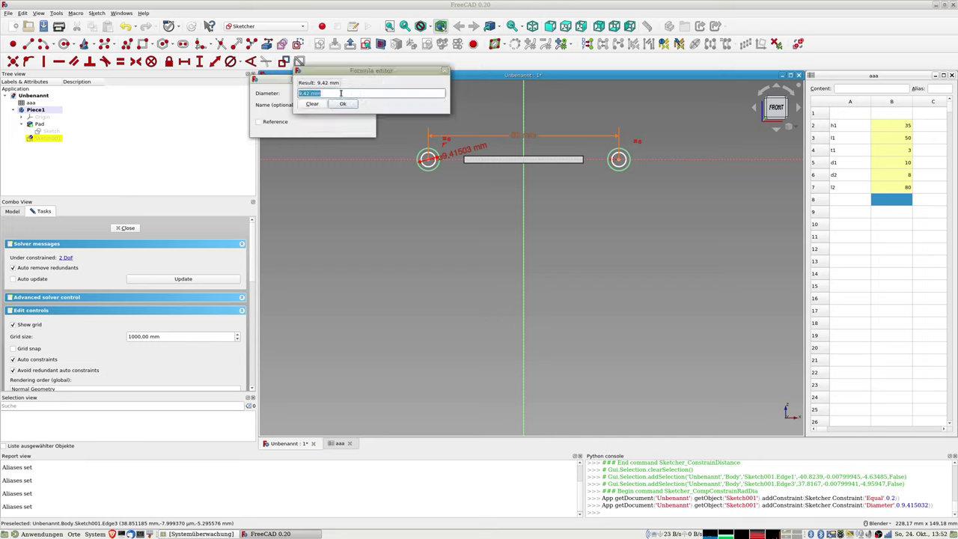
{"action": "type", "text": "aaa"}
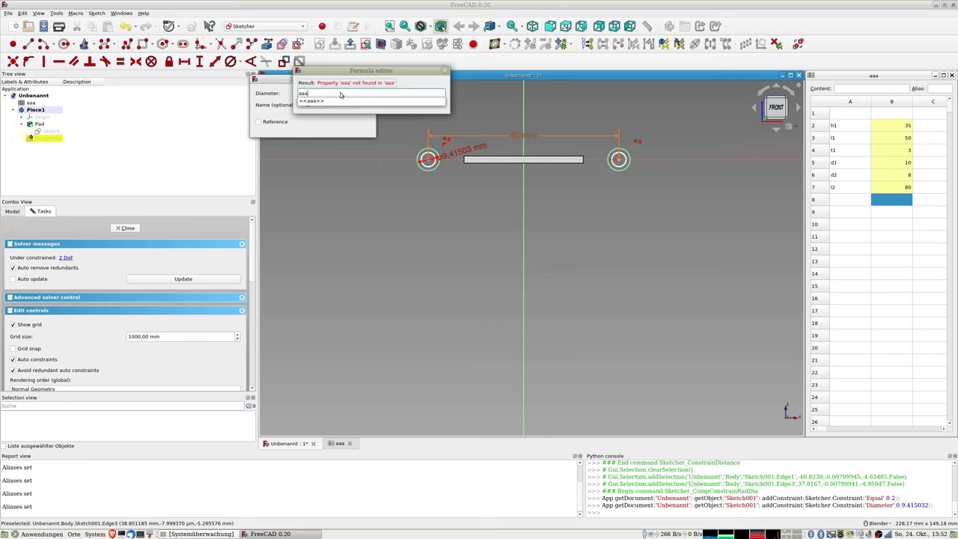
{"action": "type", "text": "."}
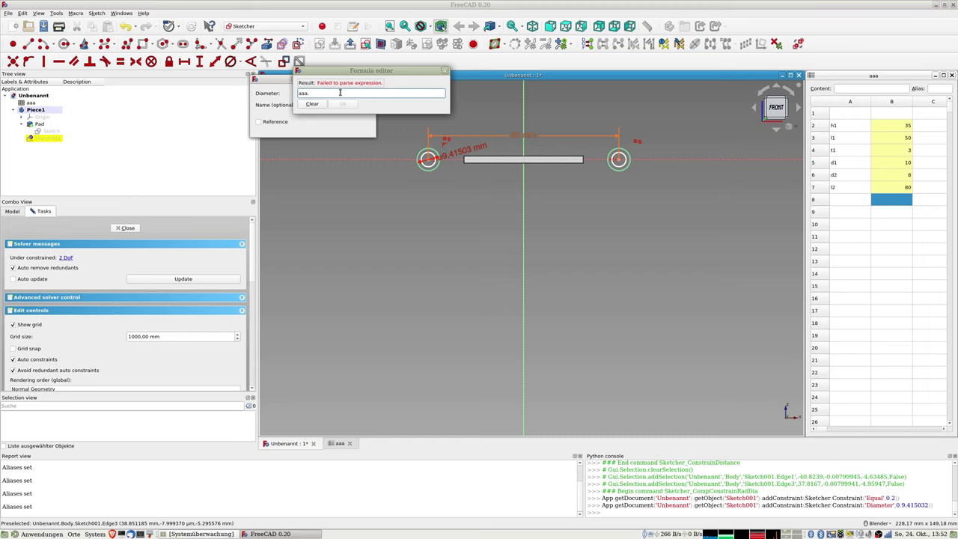
{"action": "type", "text": "d1"}
{"action": "key", "text": "Return"}
{"action": "key", "text": "Return"}
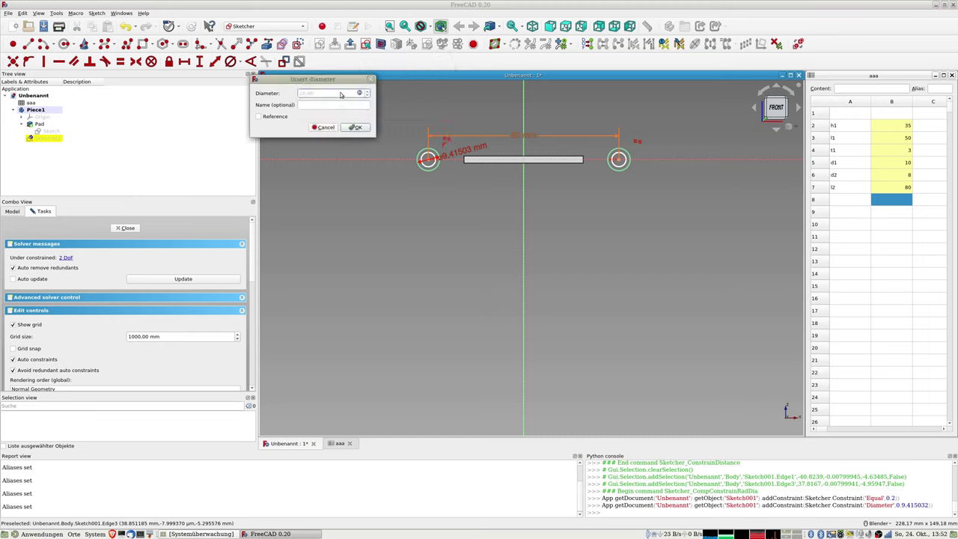
{"action": "key", "text": "Return"}
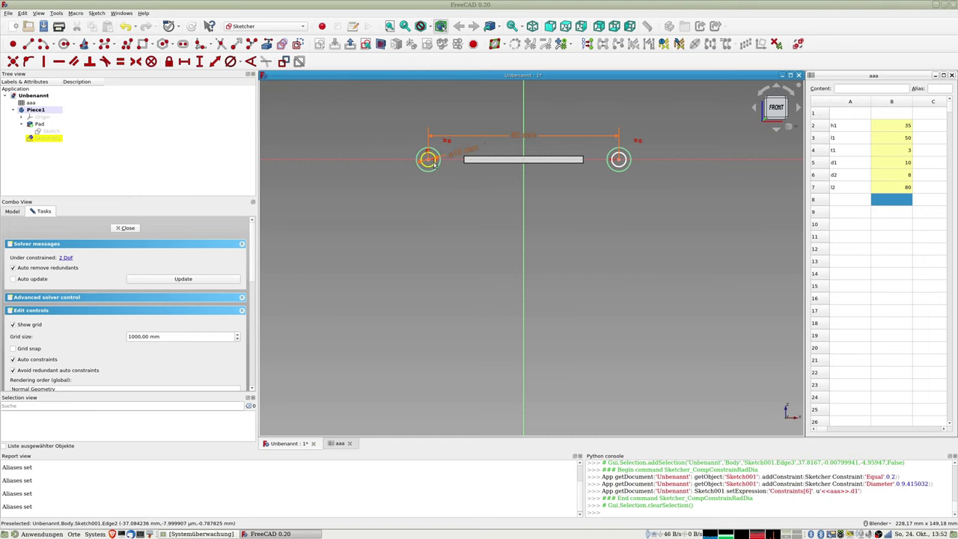
- Give both inner lug circles an equal diameter driven by aaa.d2
{"action": "left_click", "coordinate": [424, 158]}
{"action": "left_click", "coordinate": [627, 160]}
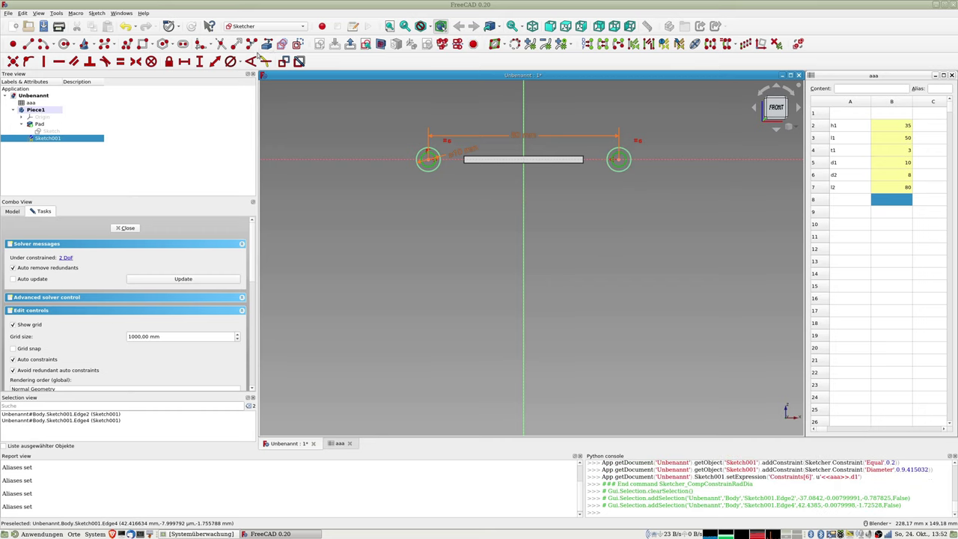
{"action": "left_click", "coordinate": [230, 61]}
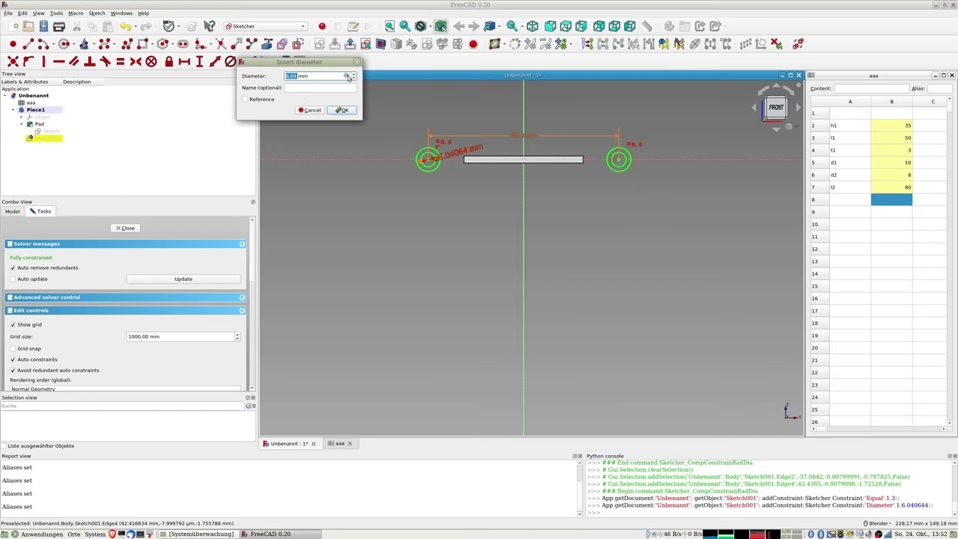
{"action": "left_click", "coordinate": [346, 76]}
{"action": "type", "text": "aaa.d2"}
{"action": "key", "text": "Return"}
{"action": "key", "text": "Return"}
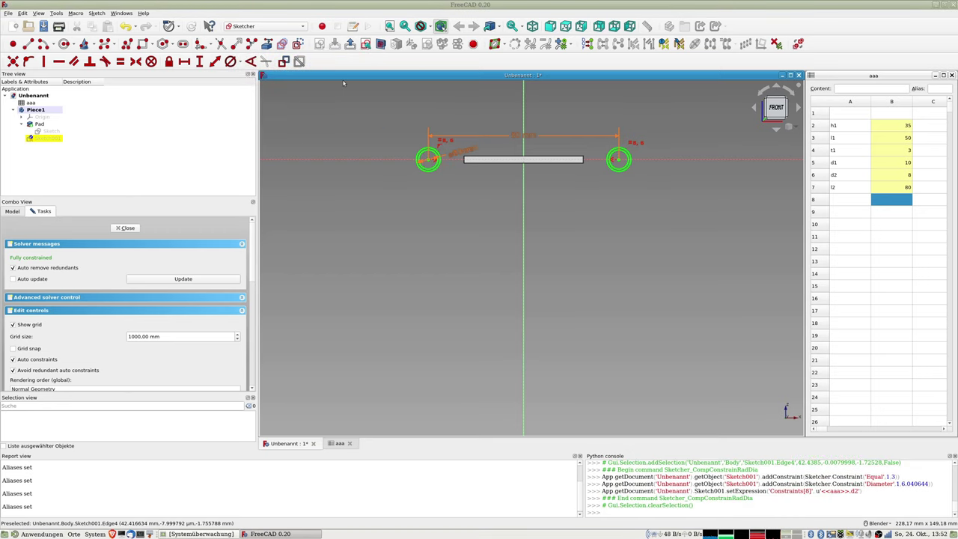
- Drag the left ring's ⌀10 and ⌀8 labels below-left, then view the right ring
{"action": "scroll", "coordinate": [467, 155], "scroll_direction": "up", "scroll_amount": 3}
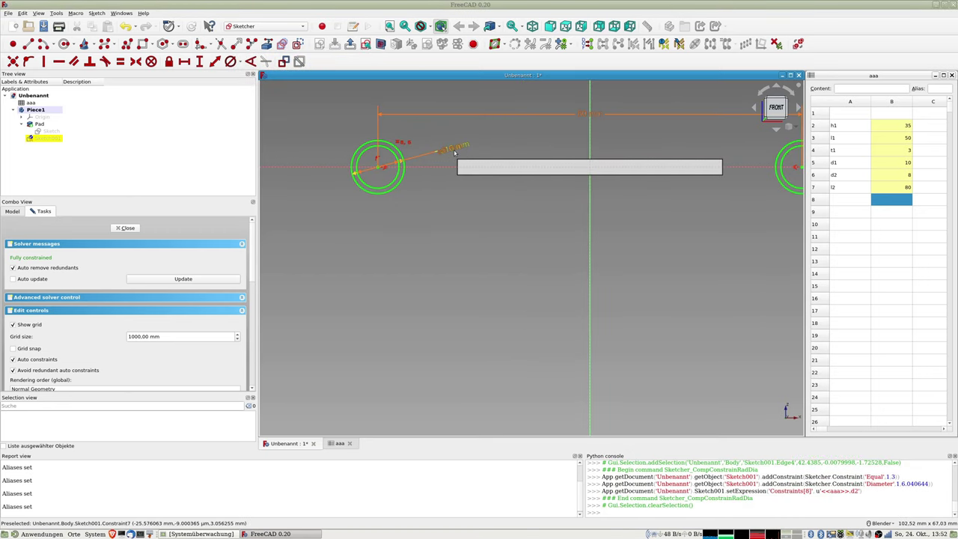
{"action": "left_click_drag", "start_coordinate": [453, 150], "coordinate": [435, 215]}
{"action": "left_click_drag", "start_coordinate": [443, 149], "coordinate": [311, 252]}
{"action": "scroll", "coordinate": [620, 231], "scroll_direction": "down", "scroll_amount": 2}
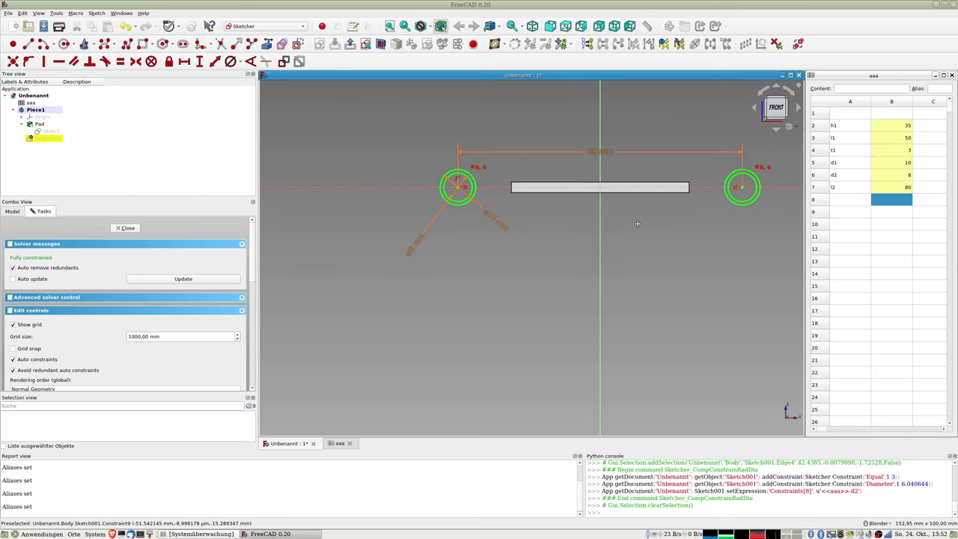
{"action": "middle_click_drag", "start_coordinate": [740, 191], "coordinate": [657, 188], "text": "shift"}
{"action": "scroll", "coordinate": [656, 187], "scroll_direction": "up", "scroll_amount": 3}
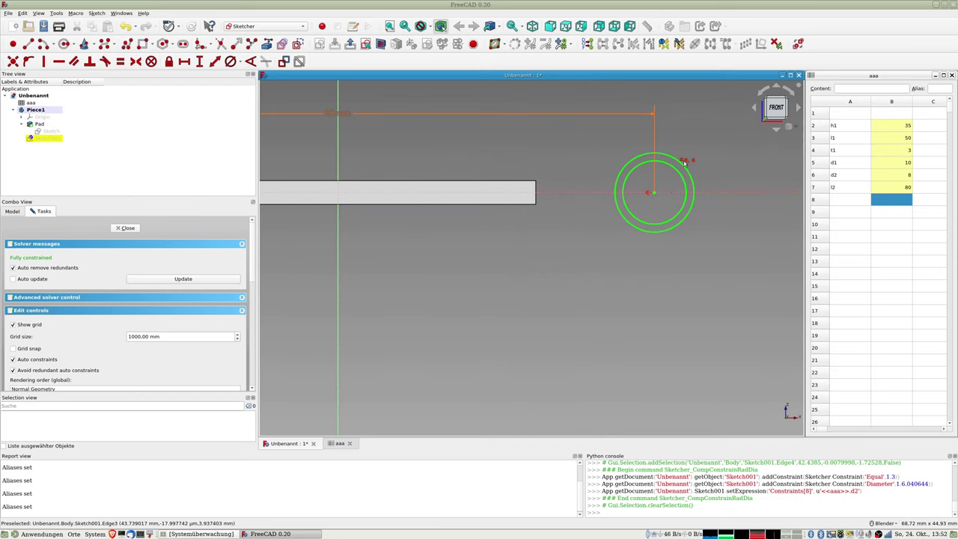
{"action": "scroll", "coordinate": [688, 175], "scroll_direction": "down", "scroll_amount": 3}
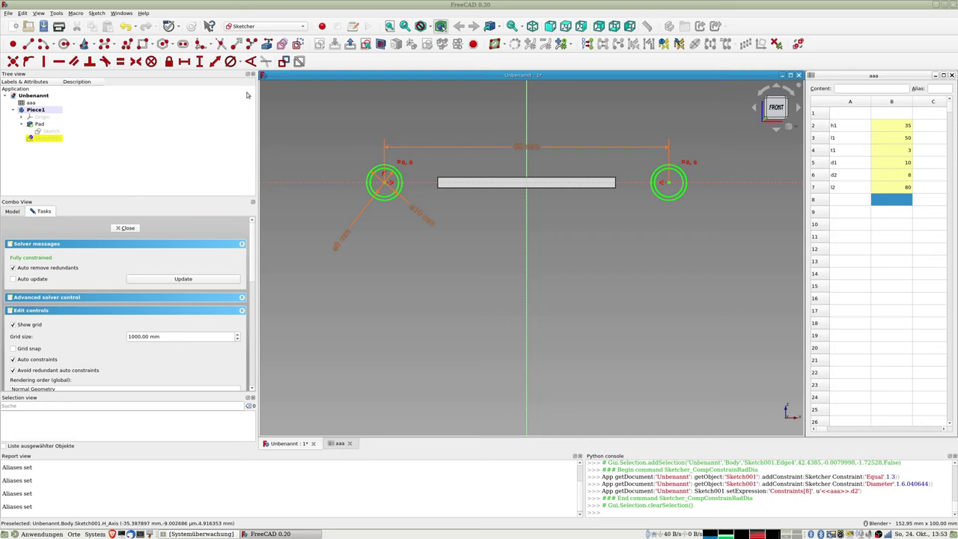
- Draw a rectangle from the left ring's centre to the right ring's centre
{"action": "key", "text": "g"}
{"action": "key", "text": "r"}
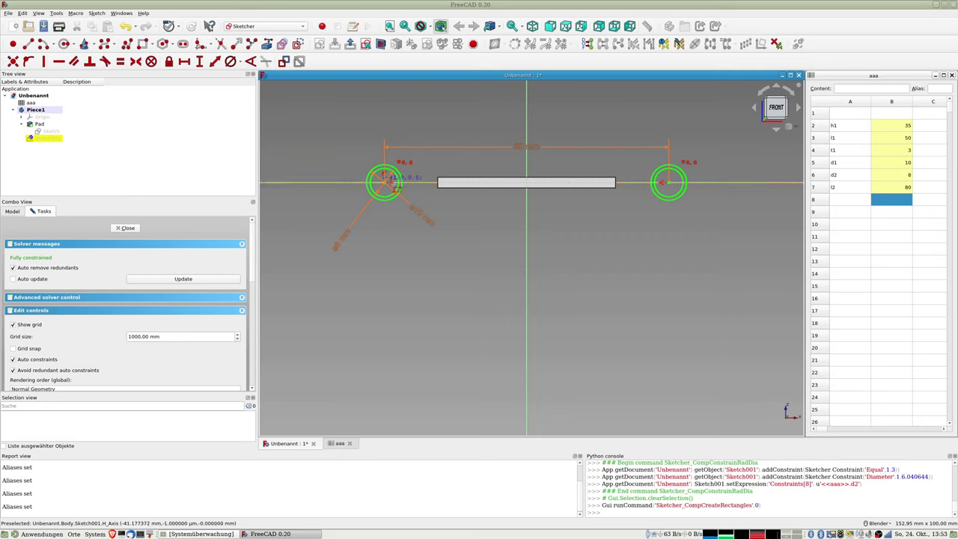
{"action": "left_click", "coordinate": [385, 181]}
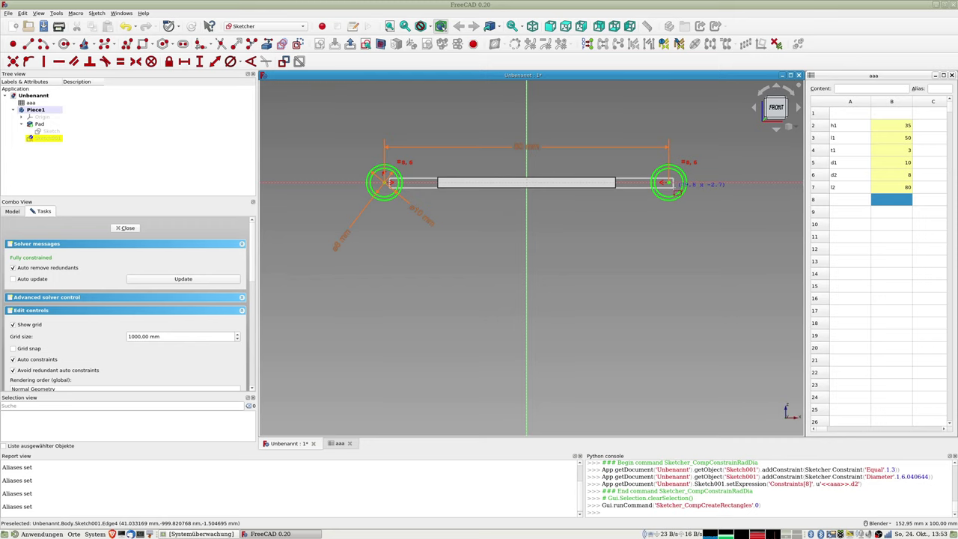
{"action": "left_click", "coordinate": [673, 185]}
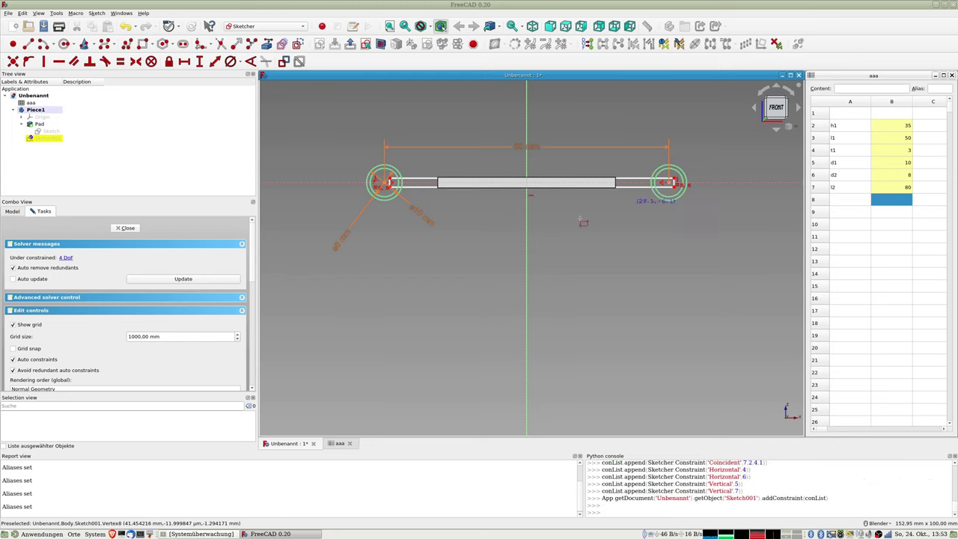
{"action": "right_click", "coordinate": [521, 224]}
- Select the rectangle's two end corners and the sketch origin
{"action": "left_click", "coordinate": [389, 182]}
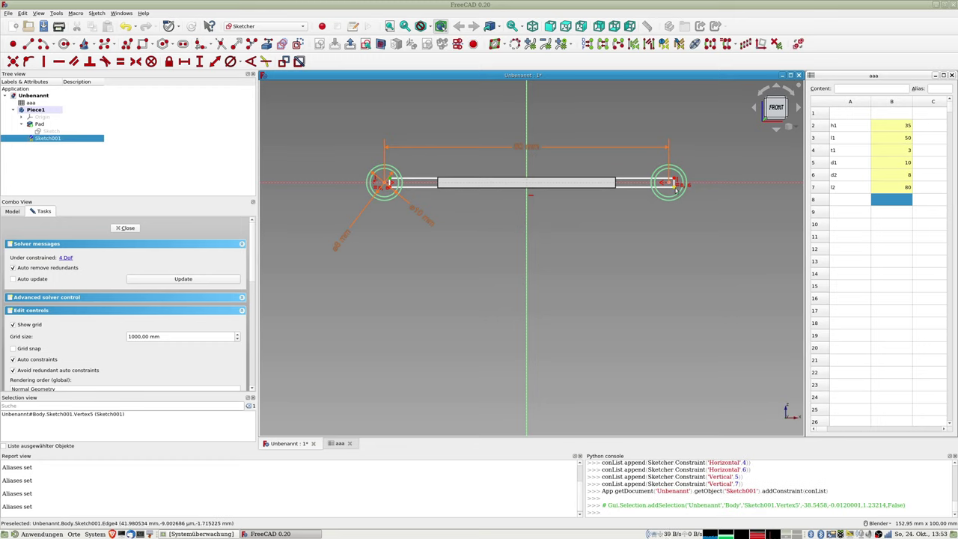
{"action": "left_click", "coordinate": [675, 186]}
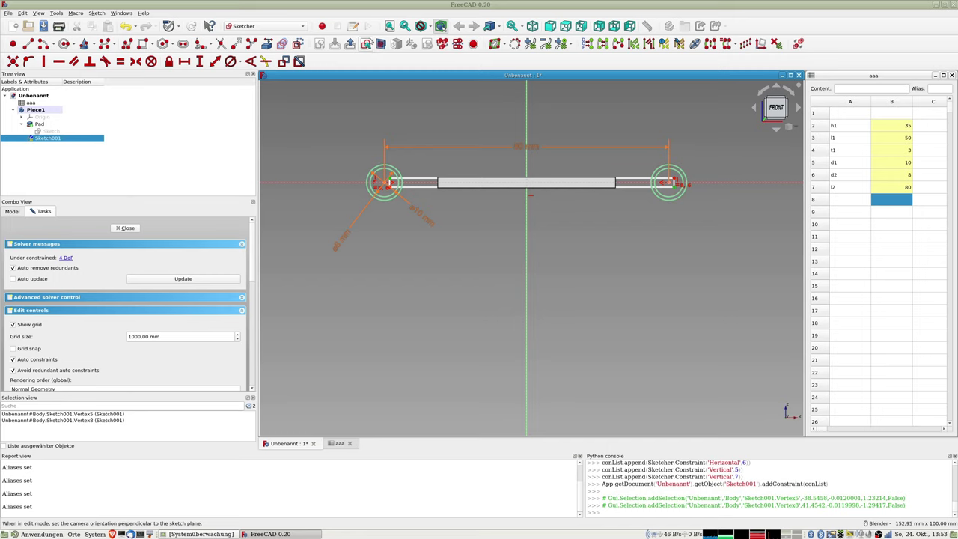
{"action": "left_click", "coordinate": [381, 44]}
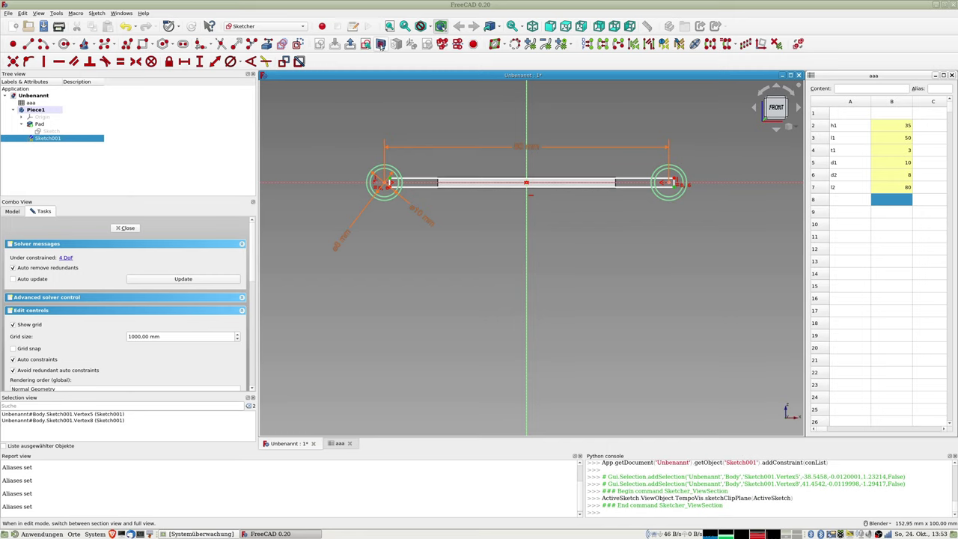
{"action": "scroll", "coordinate": [519, 194], "scroll_direction": "up", "scroll_amount": 3}
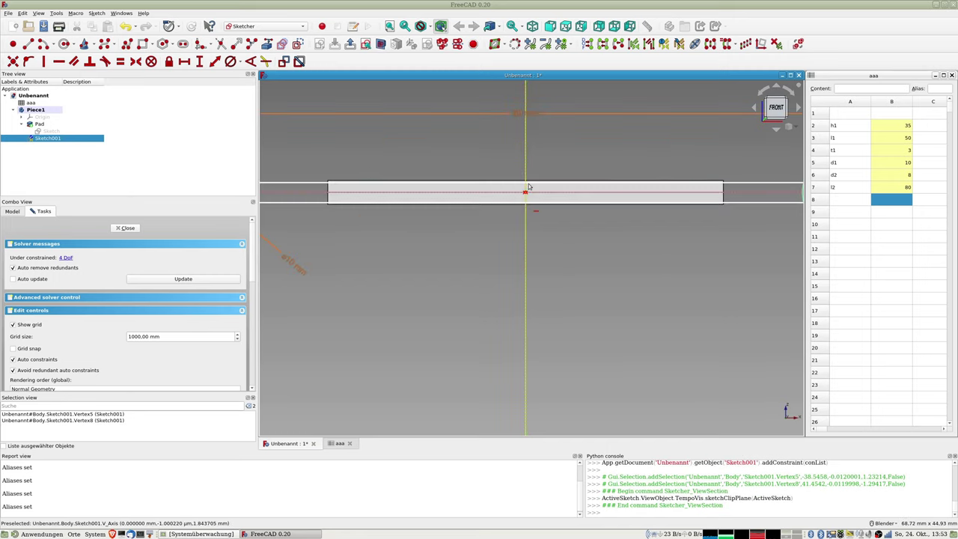
{"action": "scroll", "coordinate": [520, 193], "scroll_direction": "up", "scroll_amount": 3}
{"action": "scroll", "coordinate": [519, 192], "scroll_direction": "up", "scroll_amount": 3}
{"action": "left_click", "coordinate": [517, 187]}
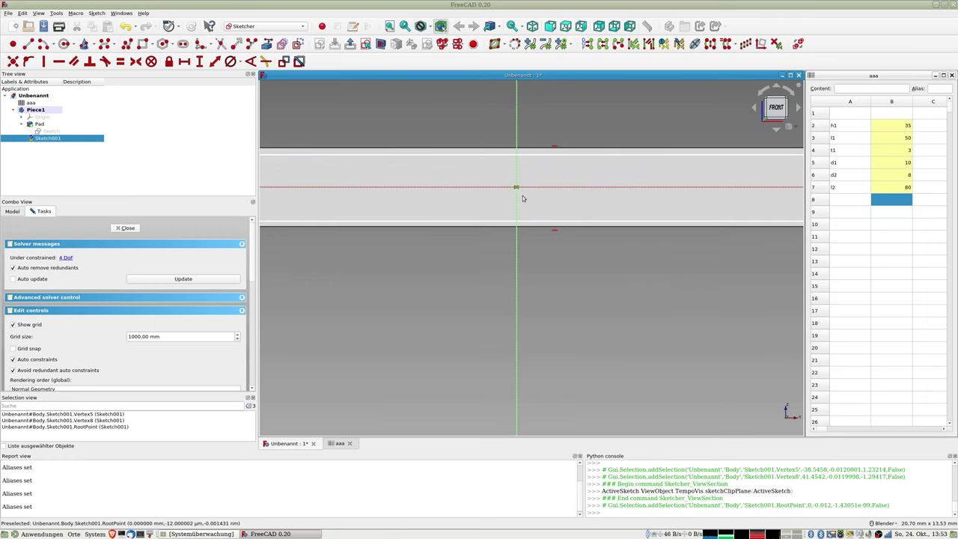
{"action": "scroll", "coordinate": [516, 189], "scroll_direction": "down", "scroll_amount": 3}
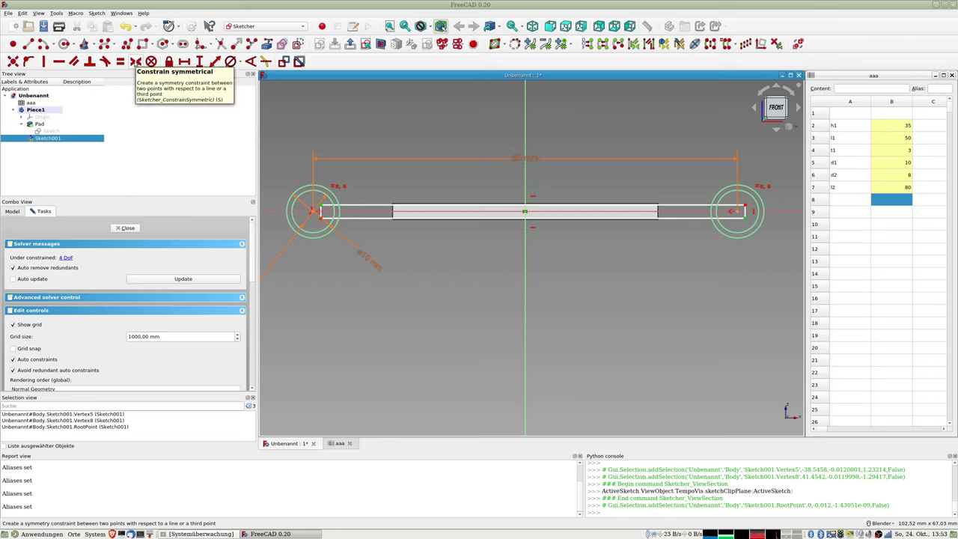
- Make the rectangle symmetric about the origin and set its end edge length to aaa.t1
{"action": "left_click", "coordinate": [136, 61]}
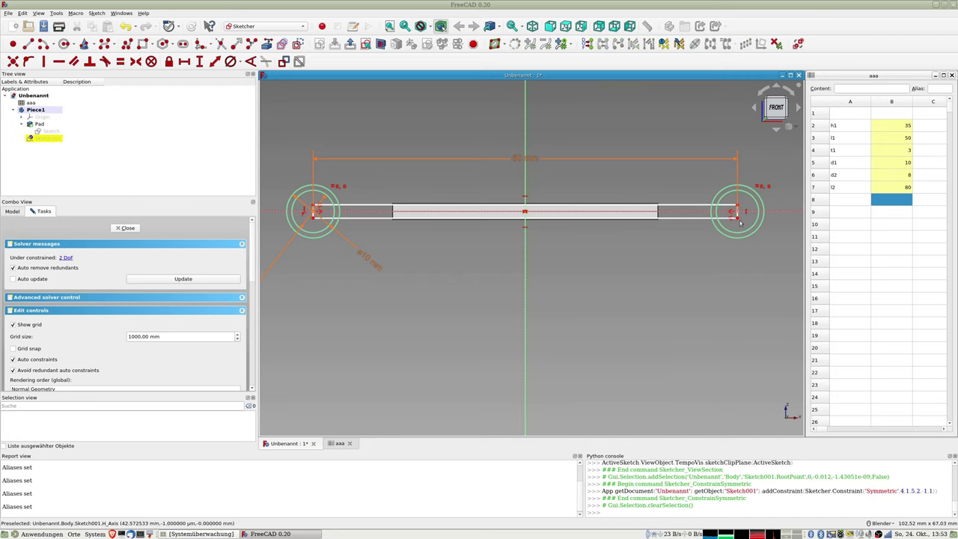
{"action": "mouse_move", "coordinate": [739, 218]}
{"action": "left_mouse_down"}
{"action": "mouse_move", "coordinate": [731, 221]}
{"action": "mouse_move", "coordinate": [743, 222]}
{"action": "left_mouse_up"}
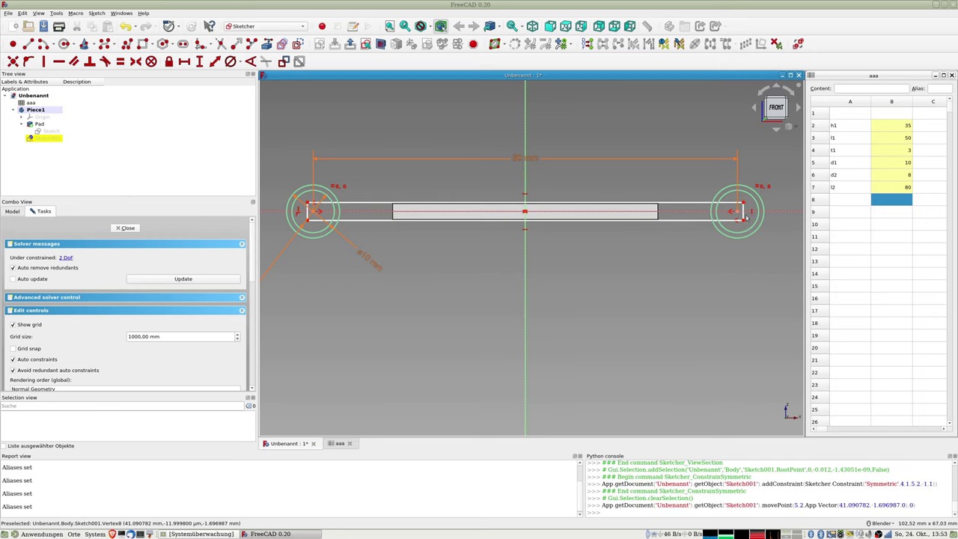
{"action": "left_click", "coordinate": [744, 210]}
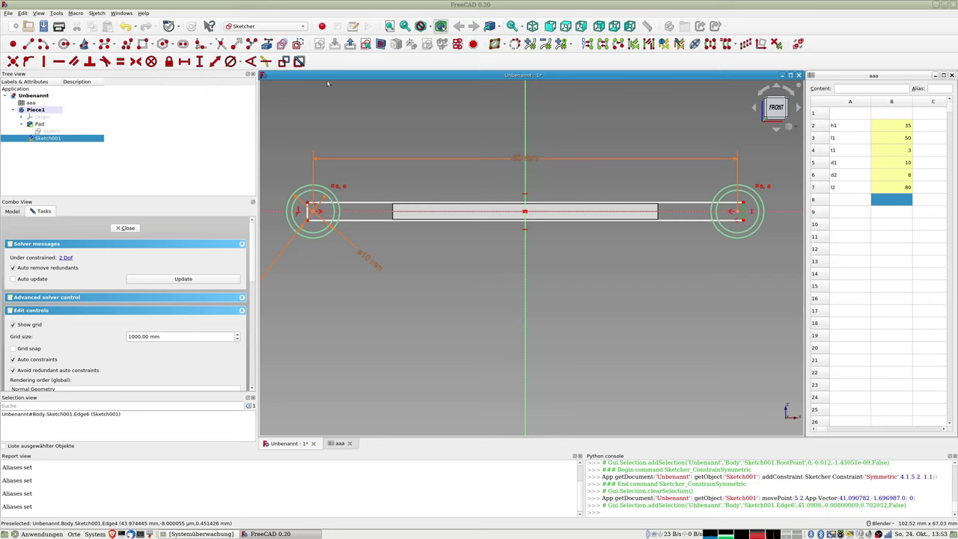
{"action": "left_click", "coordinate": [214, 62]}
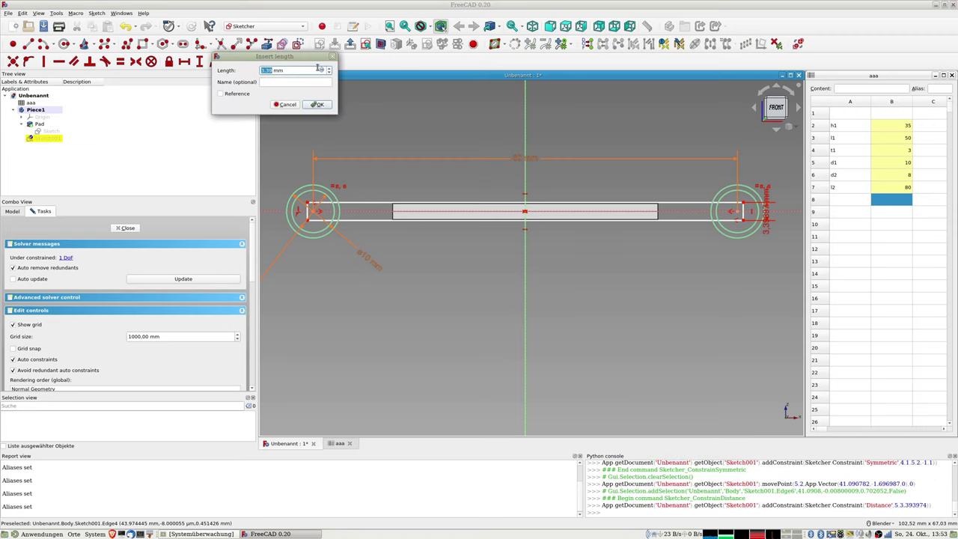
{"action": "left_click", "coordinate": [321, 70]}
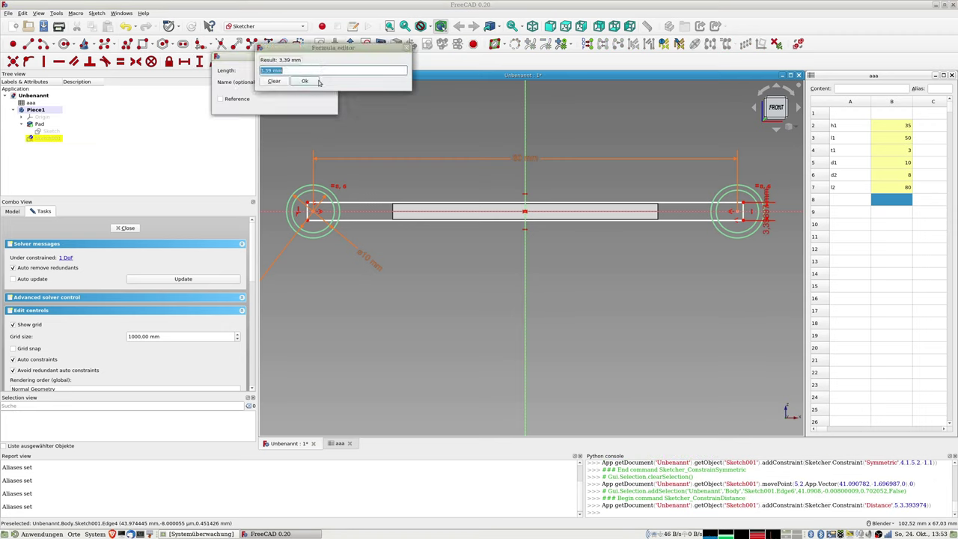
{"action": "type", "text": "aaa.t1"}
{"action": "key", "text": "Return"}
{"action": "key", "text": "Return"}
{"action": "key", "text": "Return"}
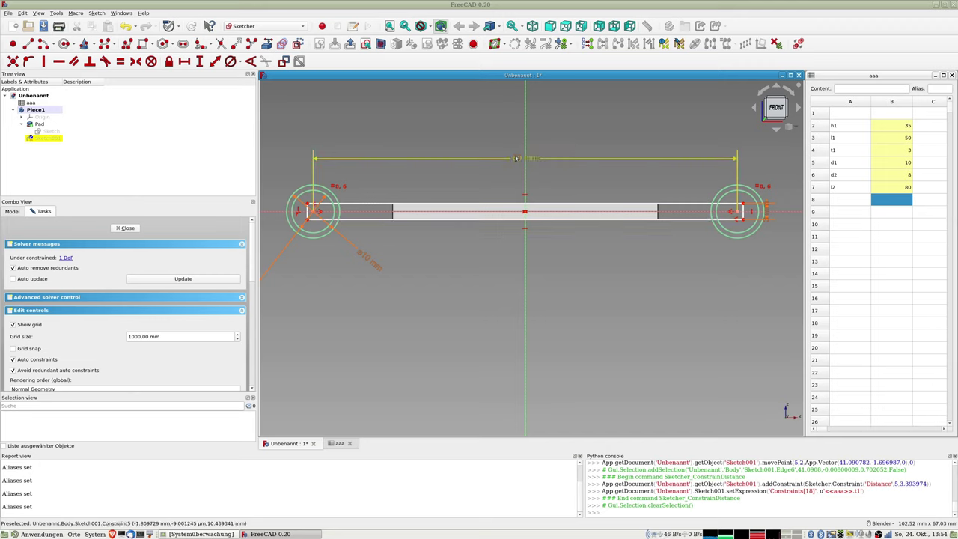
- Constrain the rectangle's bottom edge length to aaa.l2 (80 mm)
{"action": "left_click", "coordinate": [376, 222]}
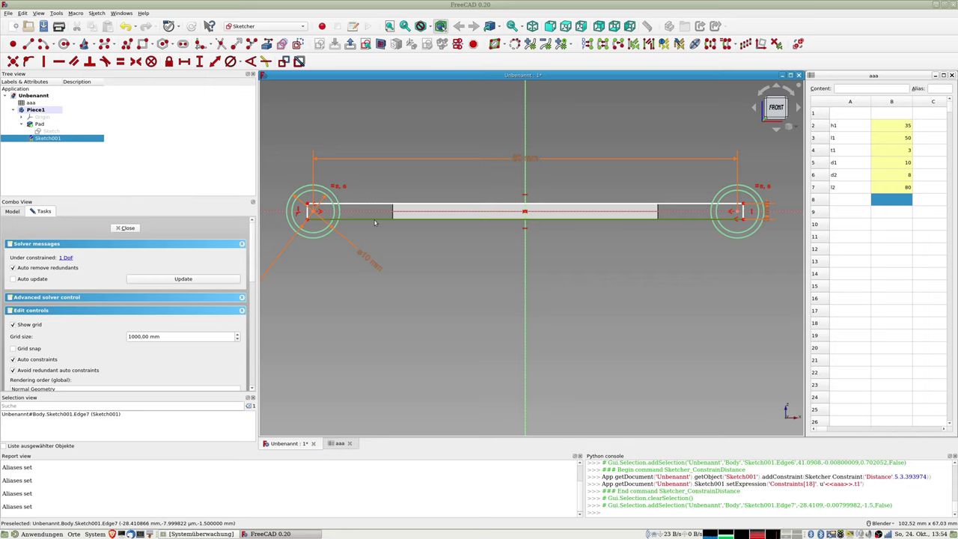
{"action": "left_click", "coordinate": [215, 61]}
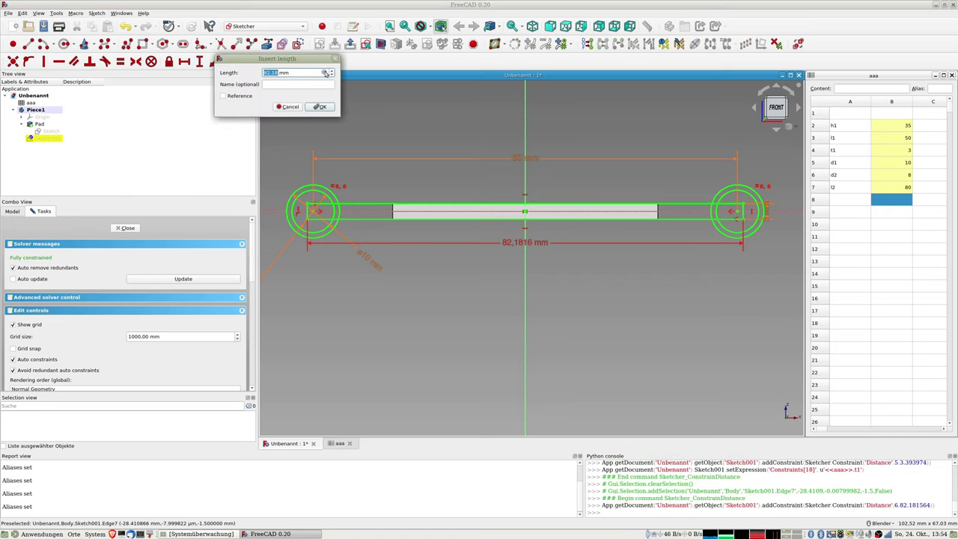
{"action": "left_click", "coordinate": [326, 72]}
{"action": "type", "text": "aaa."}
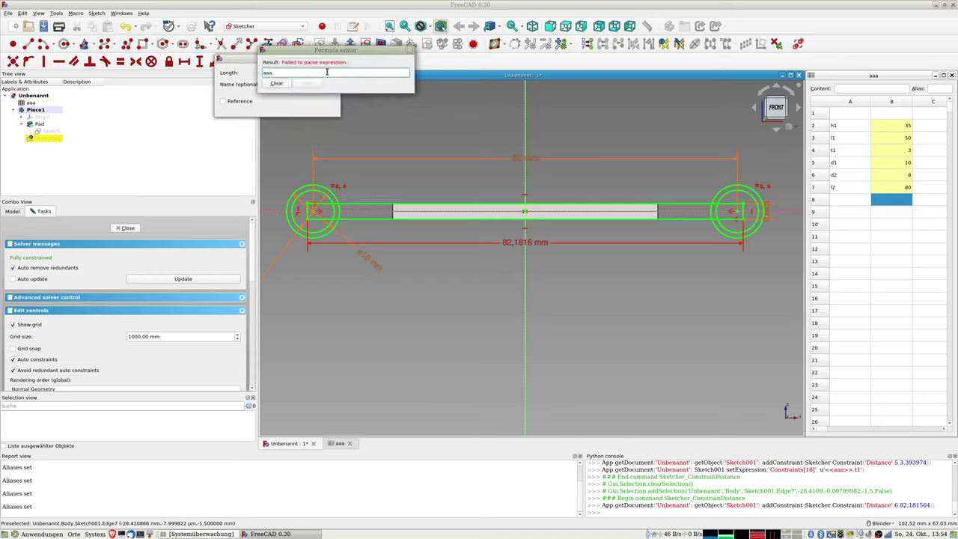
{"action": "type", "text": "l2"}
{"action": "key", "text": "Return"}
{"action": "key", "text": "Return"}
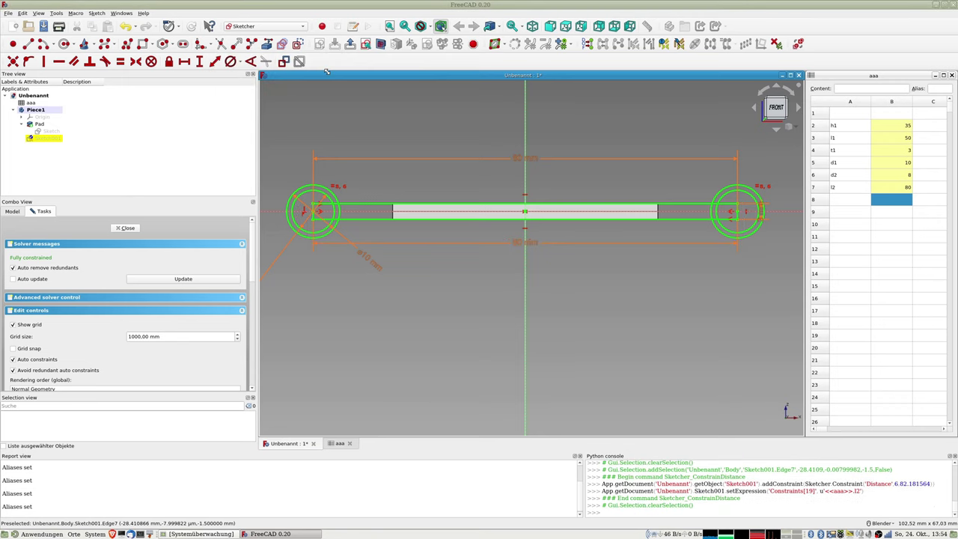
- Select the rectangle's left short end edge
{"action": "scroll", "coordinate": [310, 224], "scroll_direction": "up", "scroll_amount": 4}
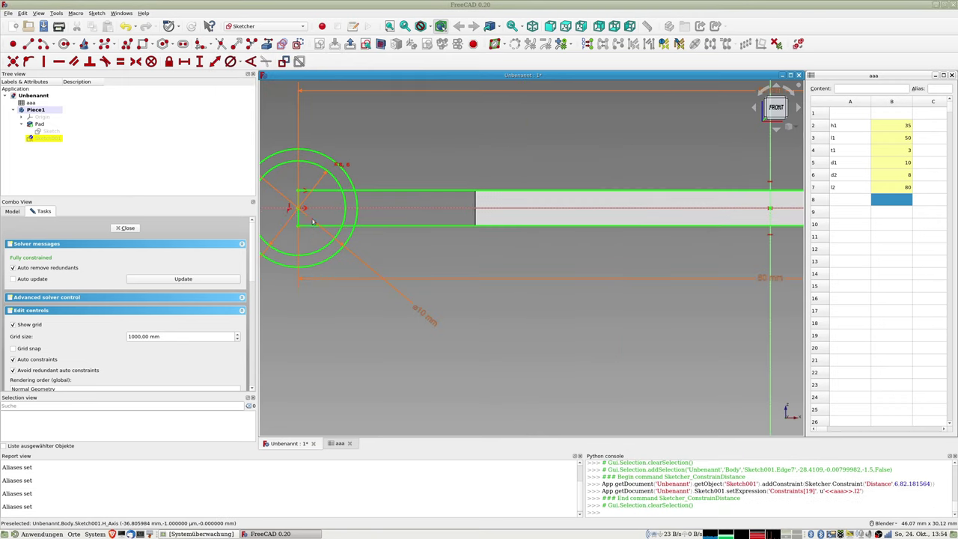
{"action": "left_click", "coordinate": [296, 204]}
{"action": "scroll", "coordinate": [539, 259], "scroll_direction": "down", "scroll_amount": 5}
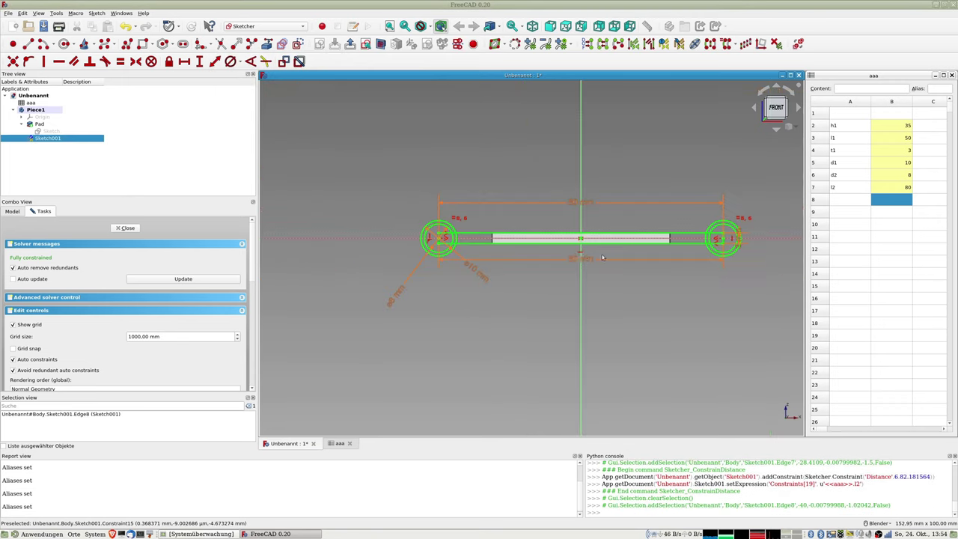
{"action": "scroll", "coordinate": [588, 217], "scroll_direction": "up", "scroll_amount": 5}
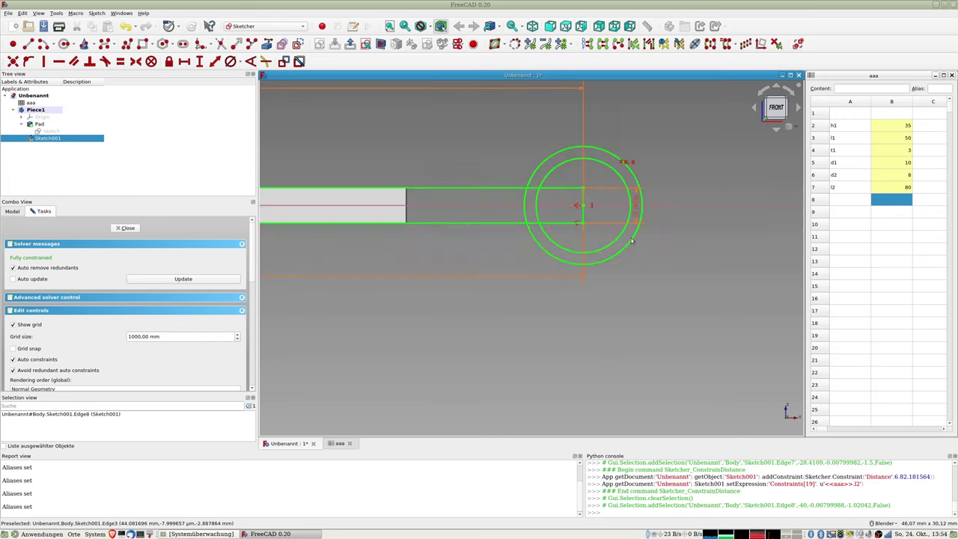
- Convert both short end edges of the rectangle into construction lines
{"action": "left_click", "coordinate": [585, 217]}
{"action": "scroll", "coordinate": [464, 247], "scroll_direction": "down", "scroll_amount": 2}
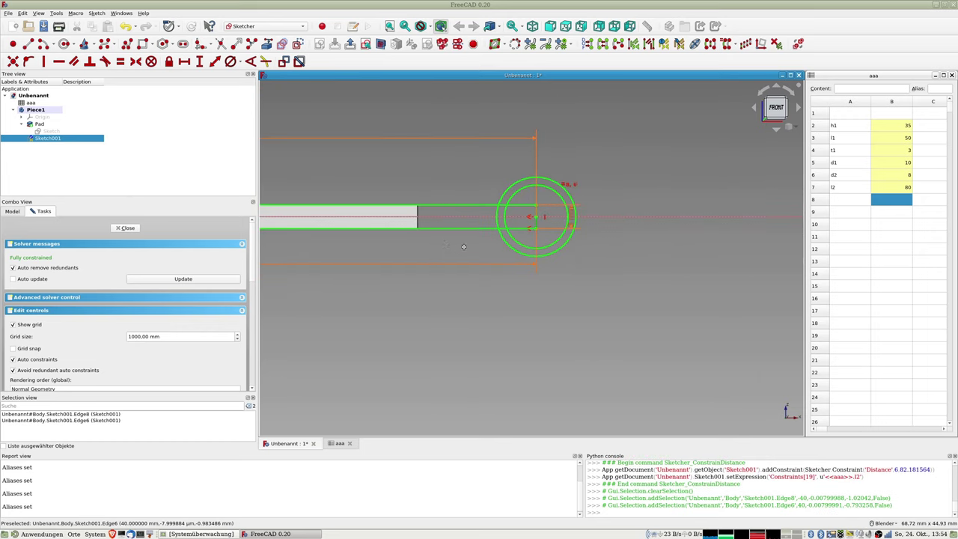
{"action": "scroll", "coordinate": [464, 247], "scroll_direction": "down", "scroll_amount": 2}
{"action": "scroll", "coordinate": [467, 252], "scroll_direction": "down", "scroll_amount": 3}
{"action": "scroll", "coordinate": [419, 227], "scroll_direction": "up", "scroll_amount": 4}
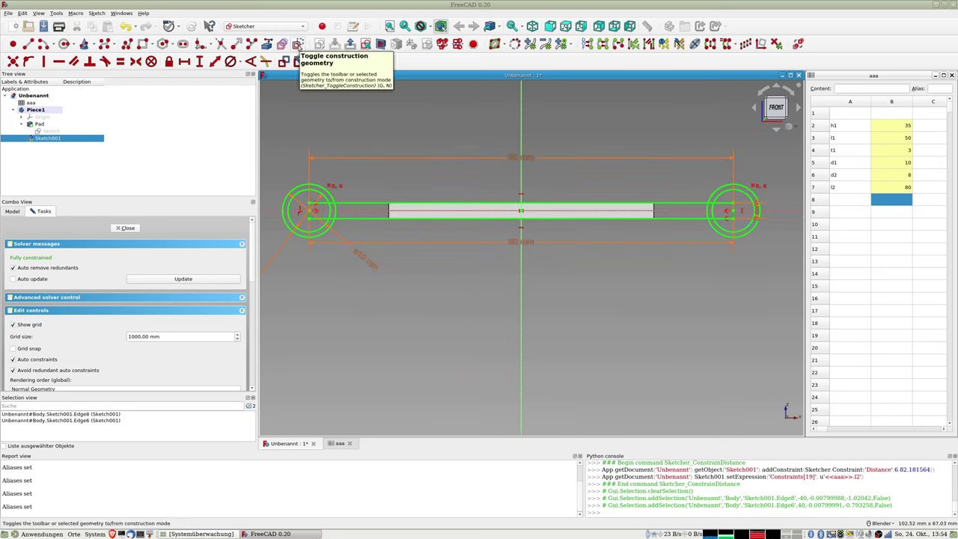
{"action": "left_click", "coordinate": [298, 45]}
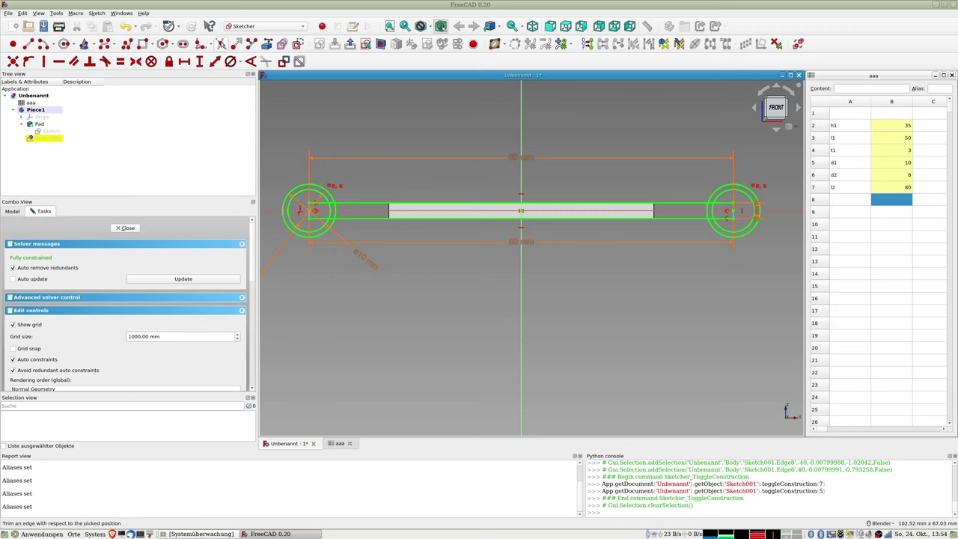
{"action": "left_click", "coordinate": [223, 45]}
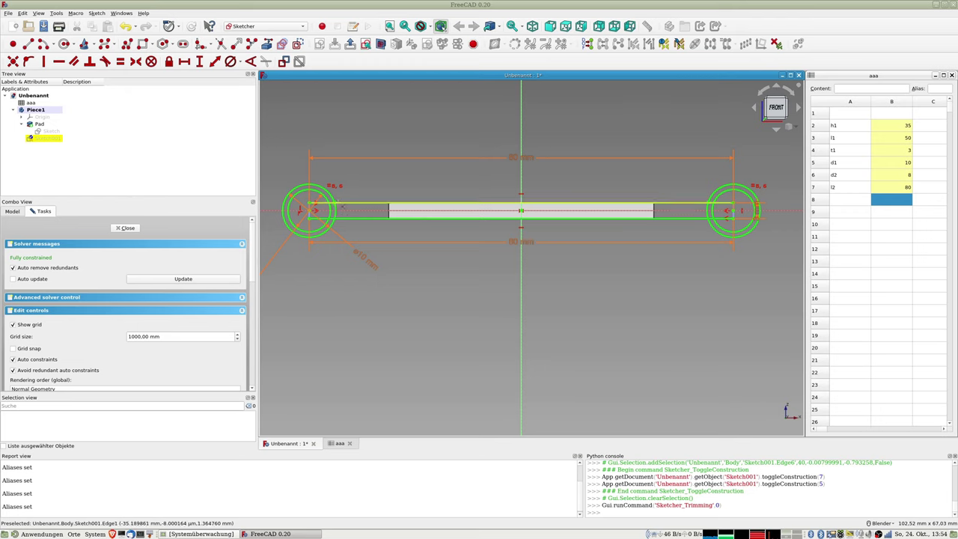
{"action": "scroll", "coordinate": [335, 201], "scroll_direction": "up", "scroll_amount": 2}
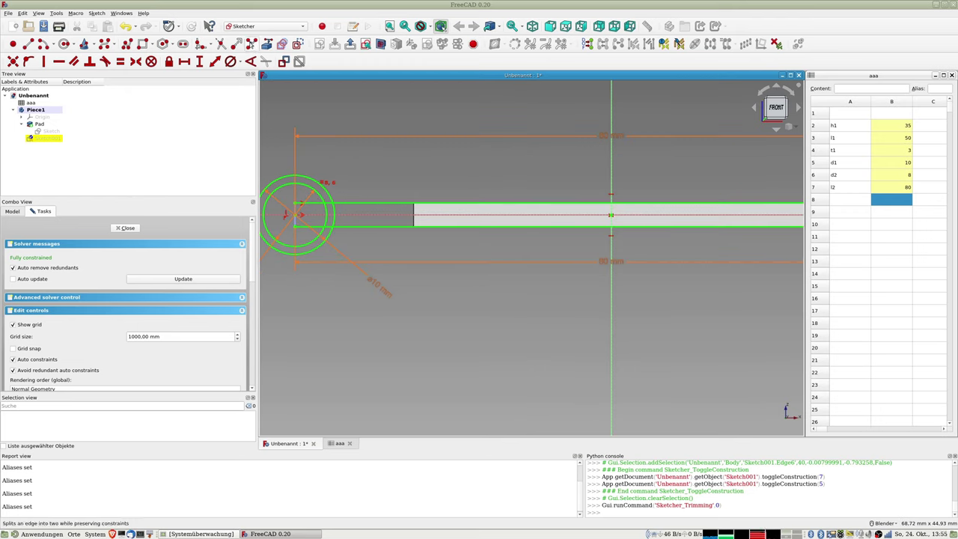
- Split the bar's upper and lower edges where they meet the left ring
{"action": "left_click", "coordinate": [252, 45]}
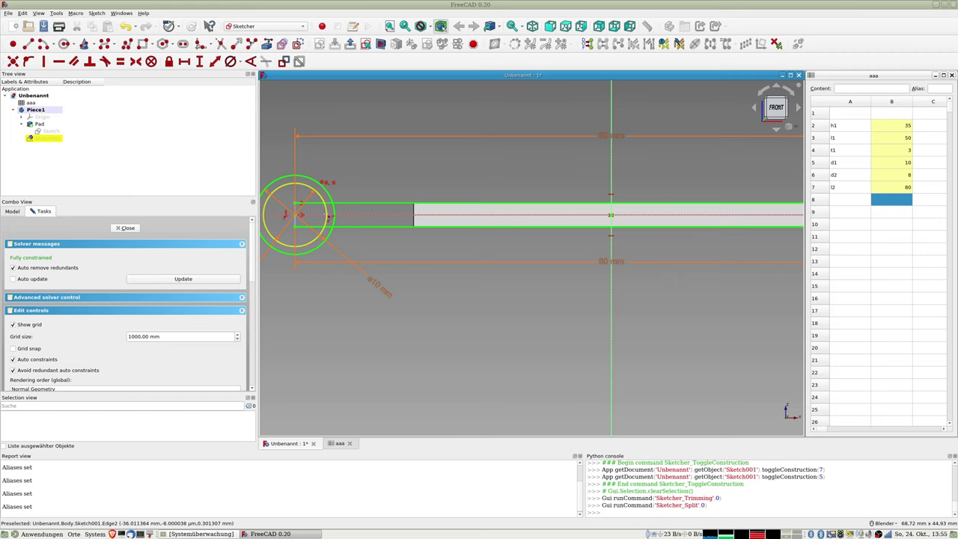
{"action": "scroll", "coordinate": [329, 216], "scroll_direction": "up", "scroll_amount": 3}
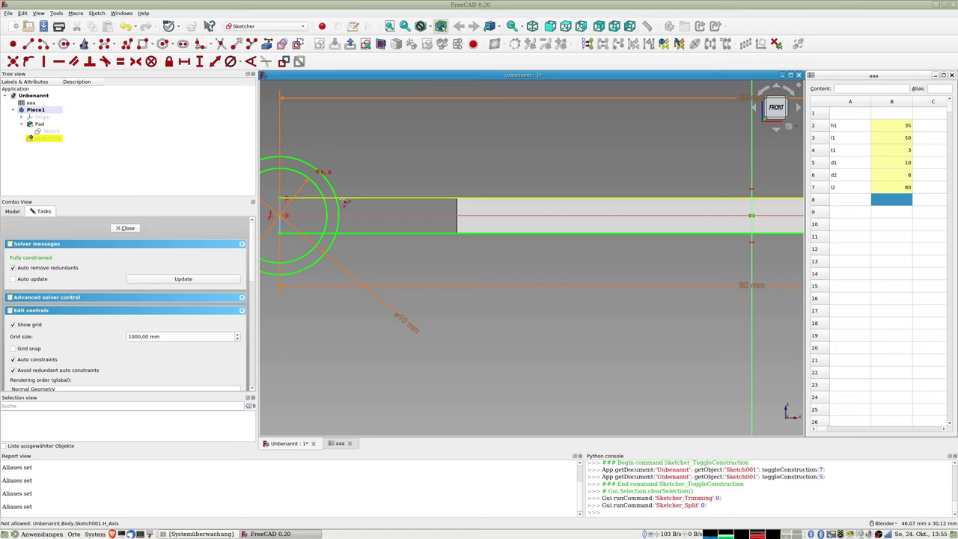
{"action": "left_click", "coordinate": [346, 199]}
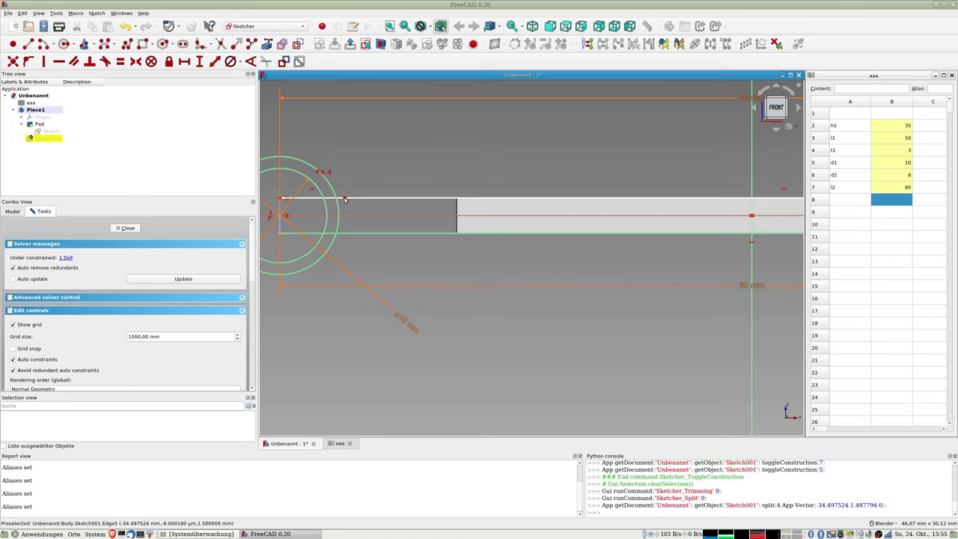
{"action": "left_click", "coordinate": [346, 235]}
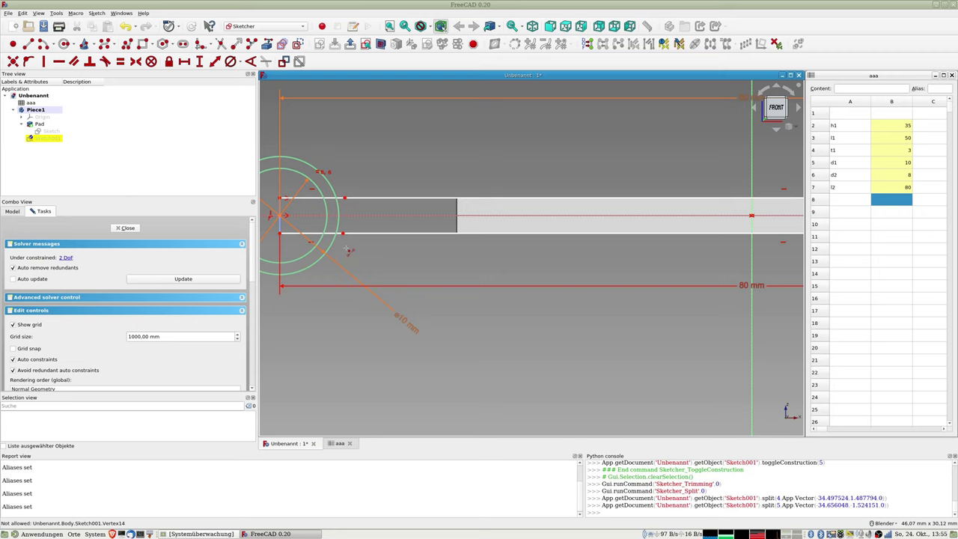
- Constrain both new split points onto the left outer ring with Point-on-Object
{"action": "left_click", "coordinate": [344, 198]}
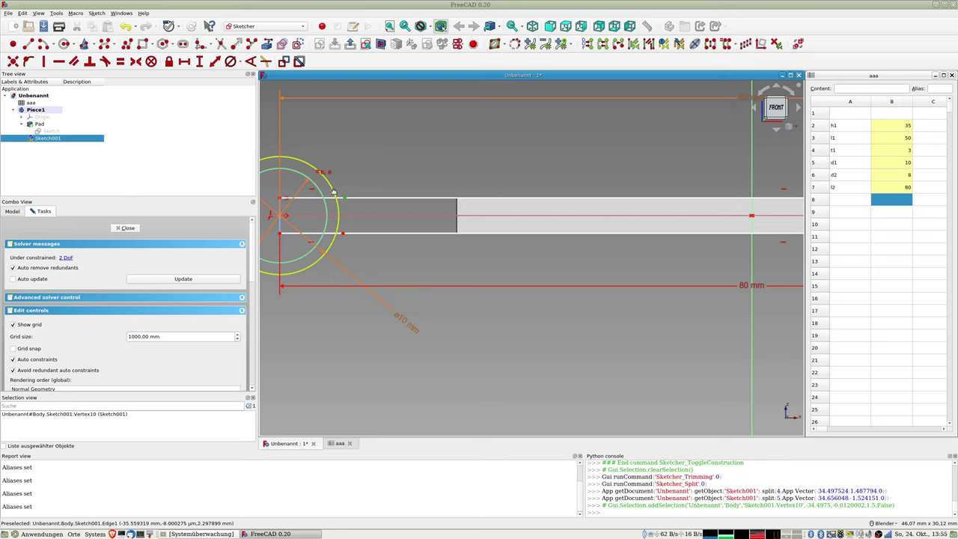
{"action": "left_click", "coordinate": [333, 192]}
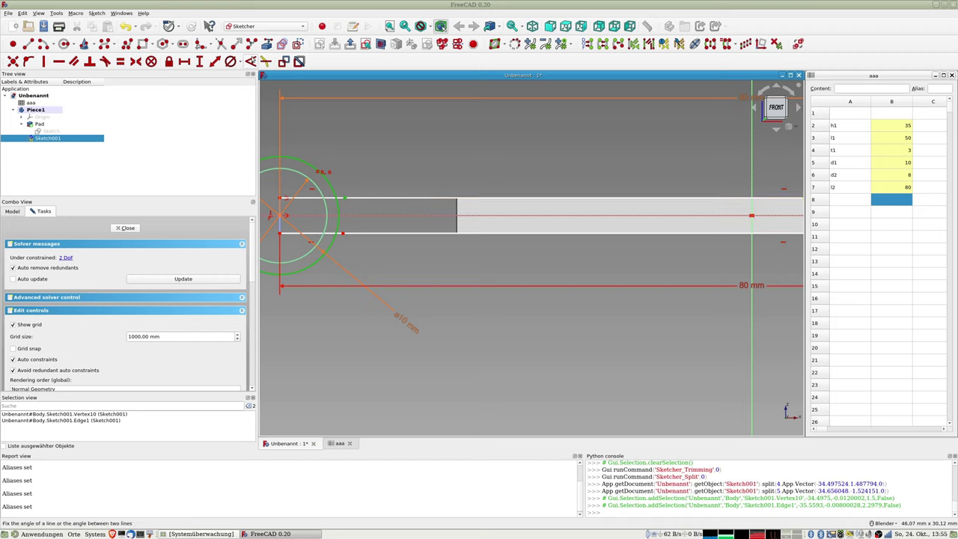
{"action": "left_click", "coordinate": [28, 61]}
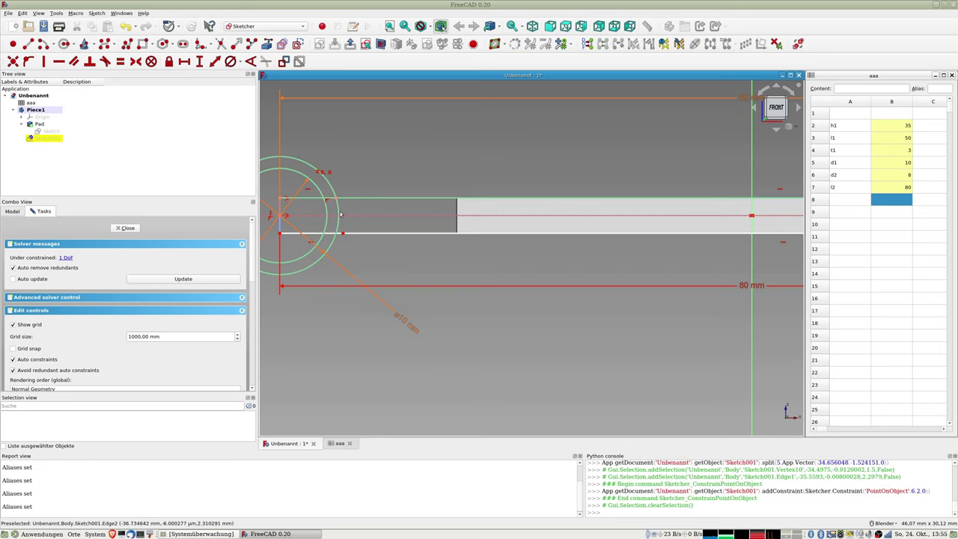
{"action": "left_click", "coordinate": [342, 235]}
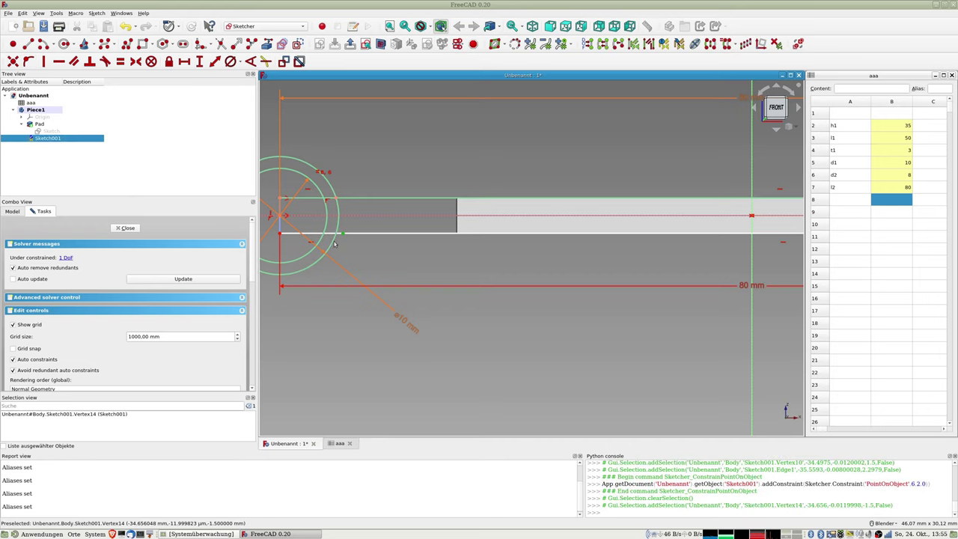
{"action": "left_click", "coordinate": [333, 244]}
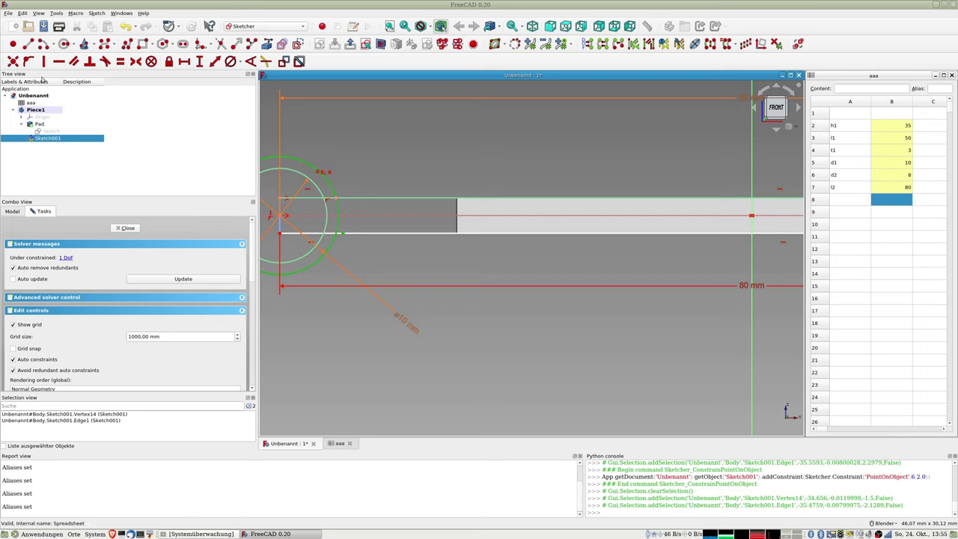
{"action": "left_click", "coordinate": [28, 63]}
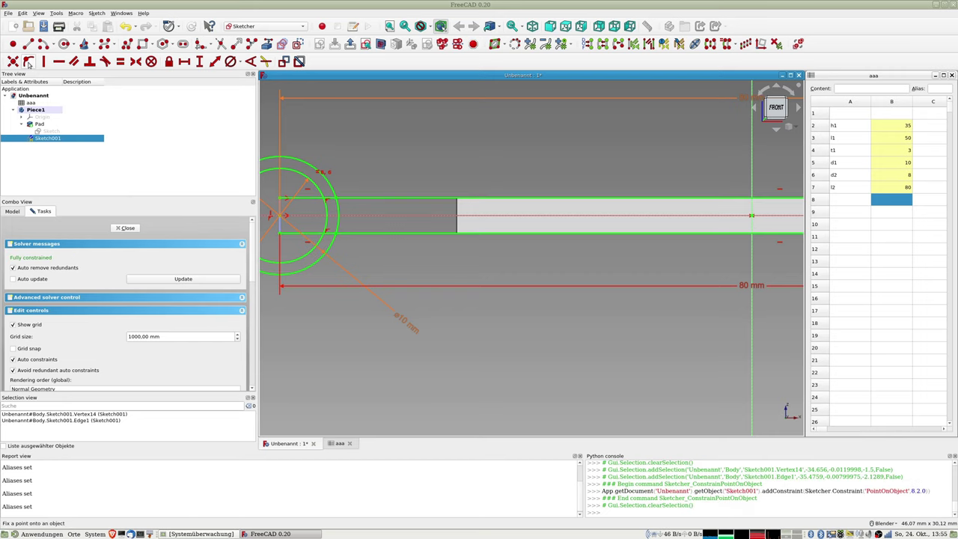
- Turn the bar edge pieces inside the left ring into construction geometry
{"action": "left_click", "coordinate": [303, 199]}
{"action": "left_click", "coordinate": [310, 234]}
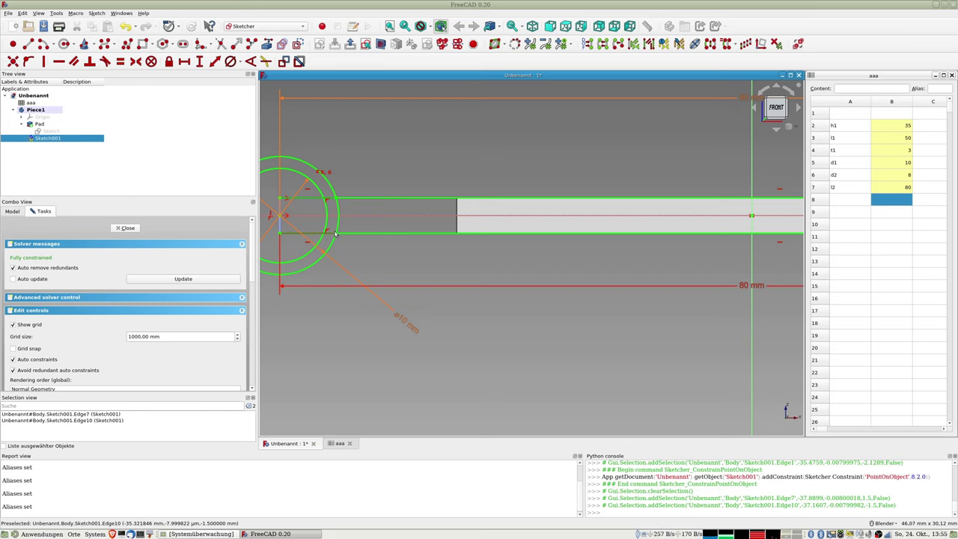
{"action": "left_click", "coordinate": [299, 62]}
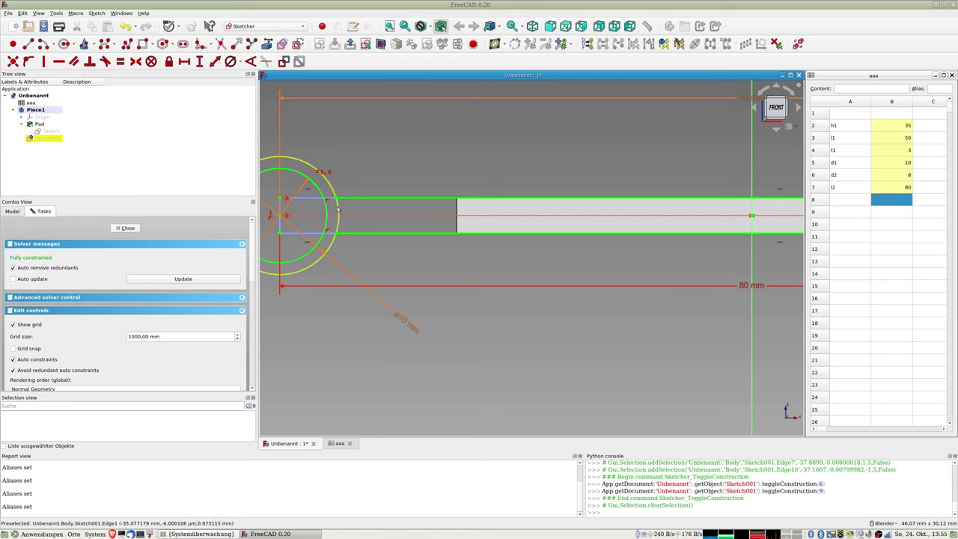
- Trim the left outer ring's arc between the bar edges
{"action": "left_click", "coordinate": [223, 46]}
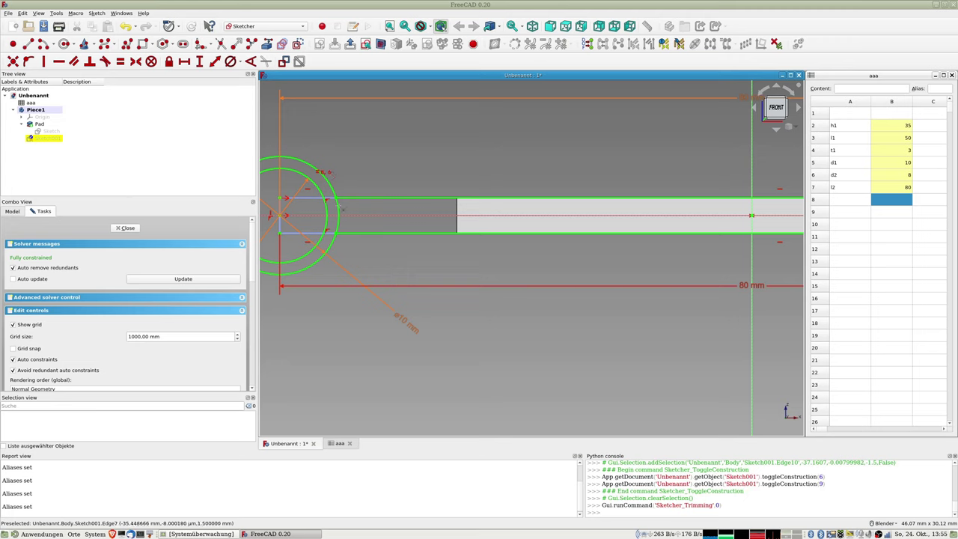
{"action": "left_click", "coordinate": [338, 208]}
{"action": "key", "text": "v"}
{"action": "key", "text": "f"}
{"action": "scroll", "coordinate": [771, 223], "scroll_direction": "up", "scroll_amount": 2}
{"action": "middle_click_drag", "start_coordinate": [771, 223], "coordinate": [558, 223], "text": "shift"}
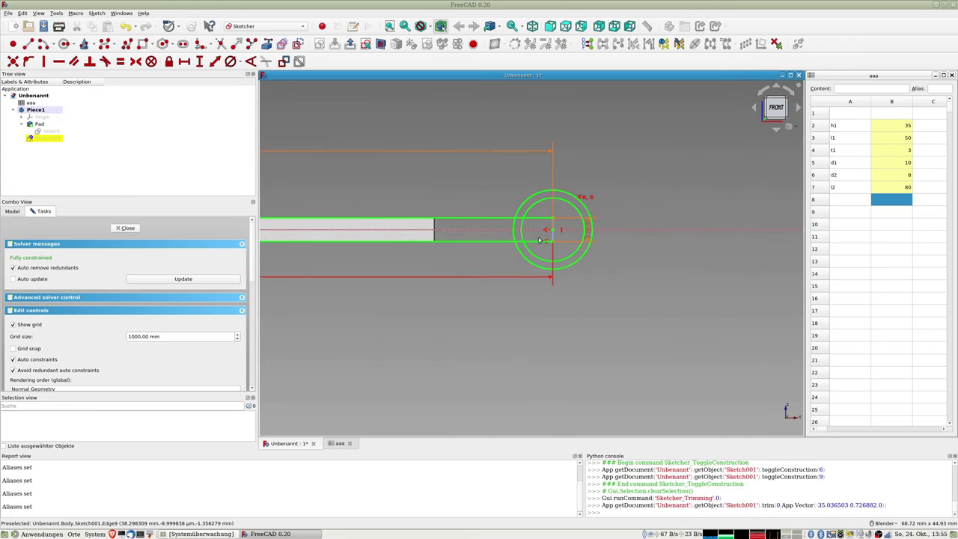
{"action": "scroll", "coordinate": [536, 237], "scroll_direction": "up", "scroll_amount": 3}
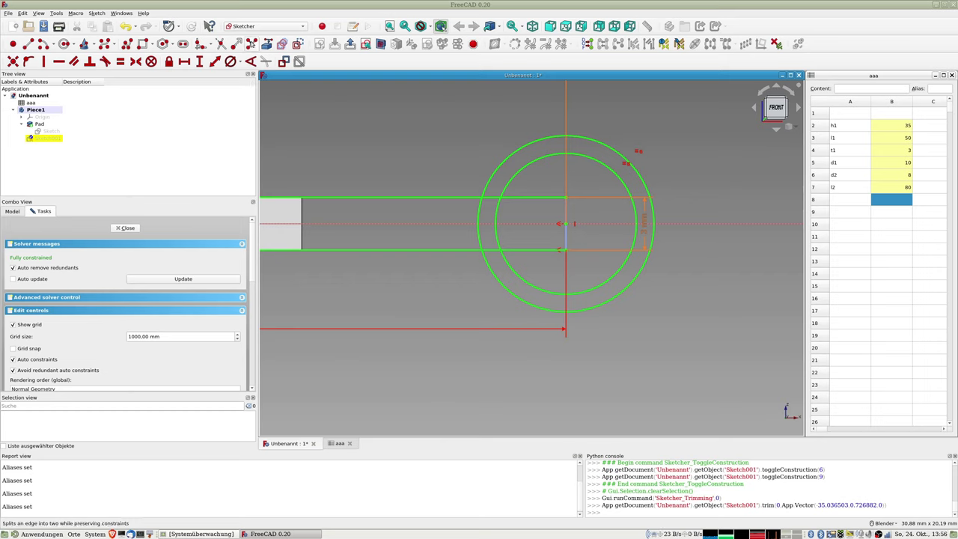
- Split both bar edges at the right ring and fix the split points onto its outer circle
{"action": "left_click", "coordinate": [252, 43]}
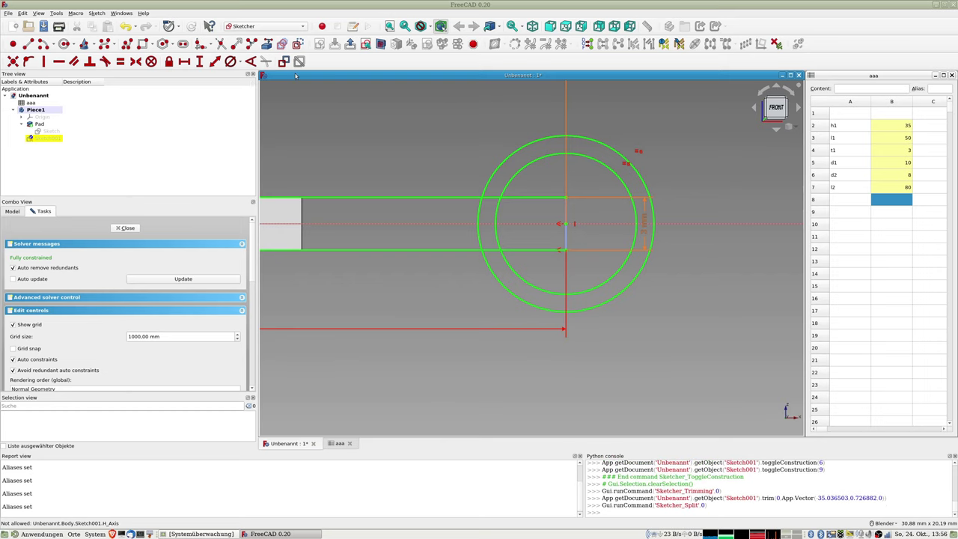
{"action": "left_click", "coordinate": [468, 198]}
{"action": "left_click", "coordinate": [469, 249]}
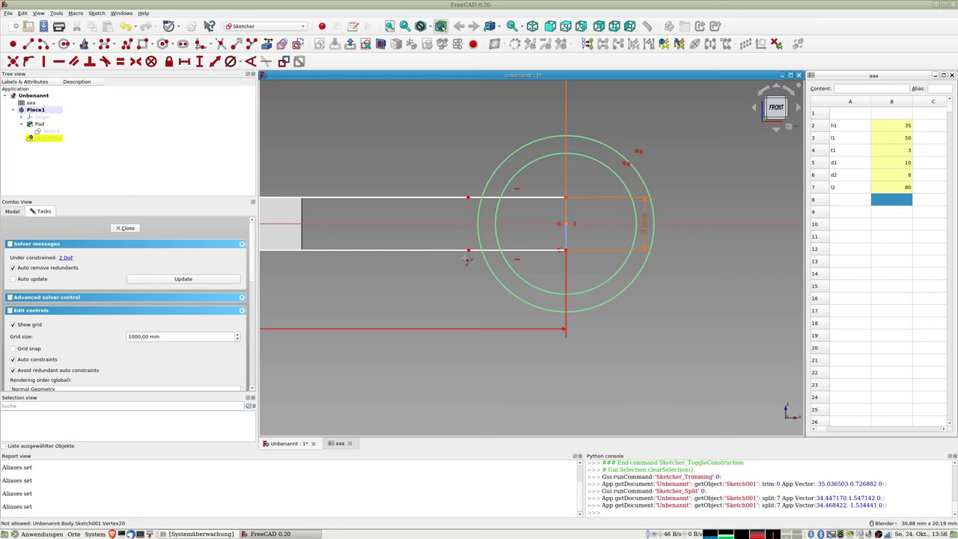
{"action": "left_click", "coordinate": [468, 198]}
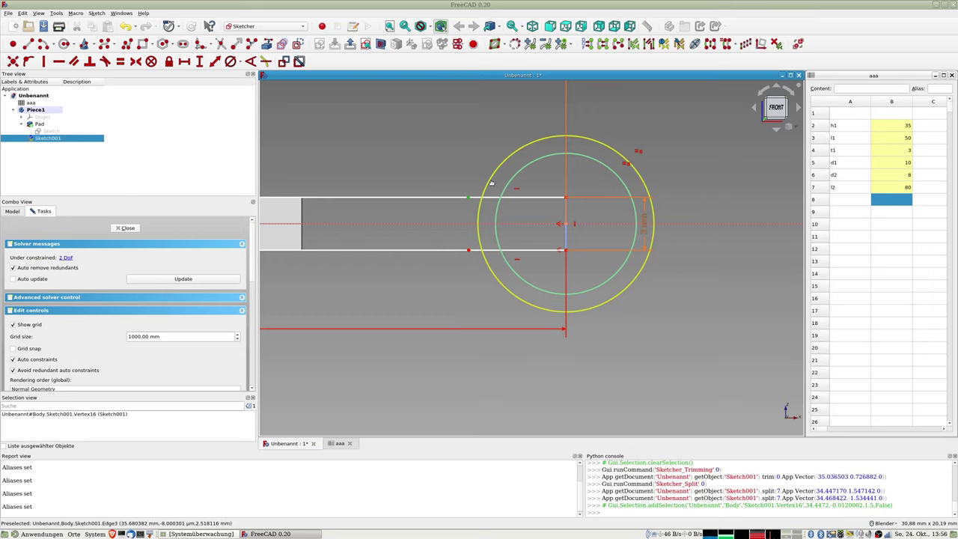
{"action": "left_click", "coordinate": [491, 182]}
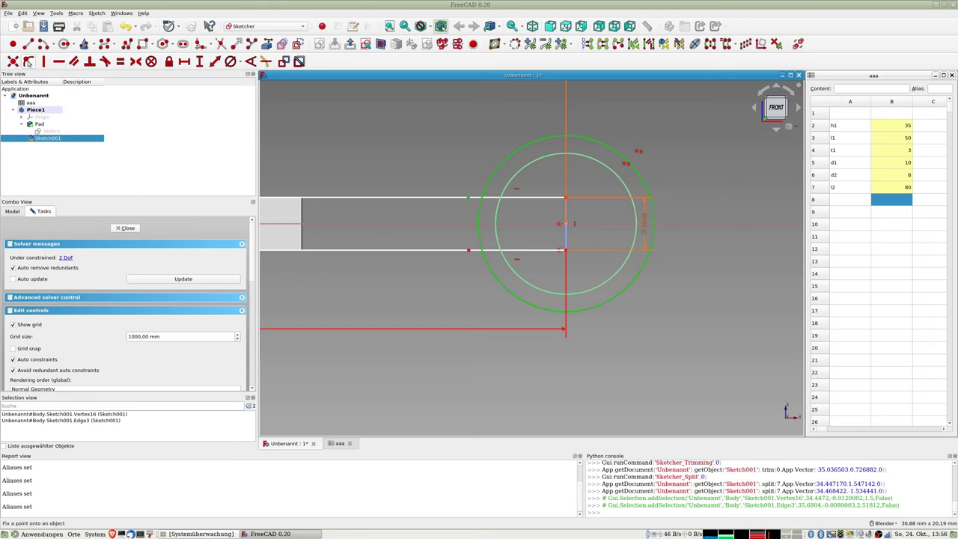
{"action": "left_click", "coordinate": [28, 63]}
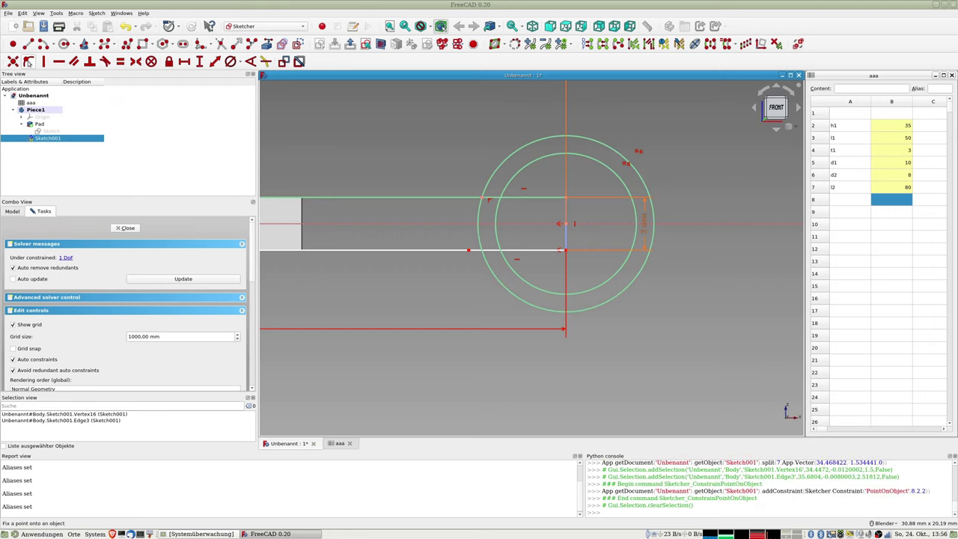
{"action": "left_click", "coordinate": [469, 253]}
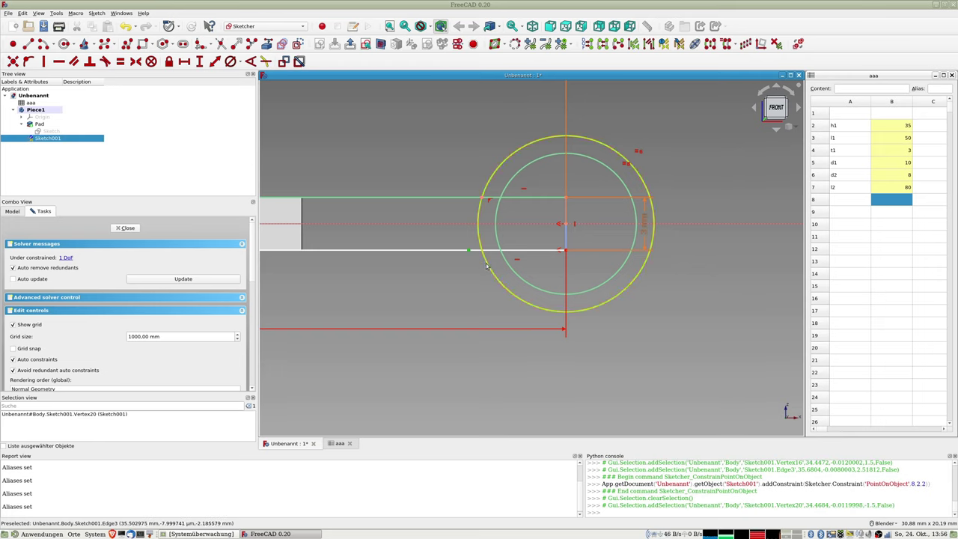
{"action": "left_click", "coordinate": [486, 266]}
{"action": "left_click", "coordinate": [29, 61]}
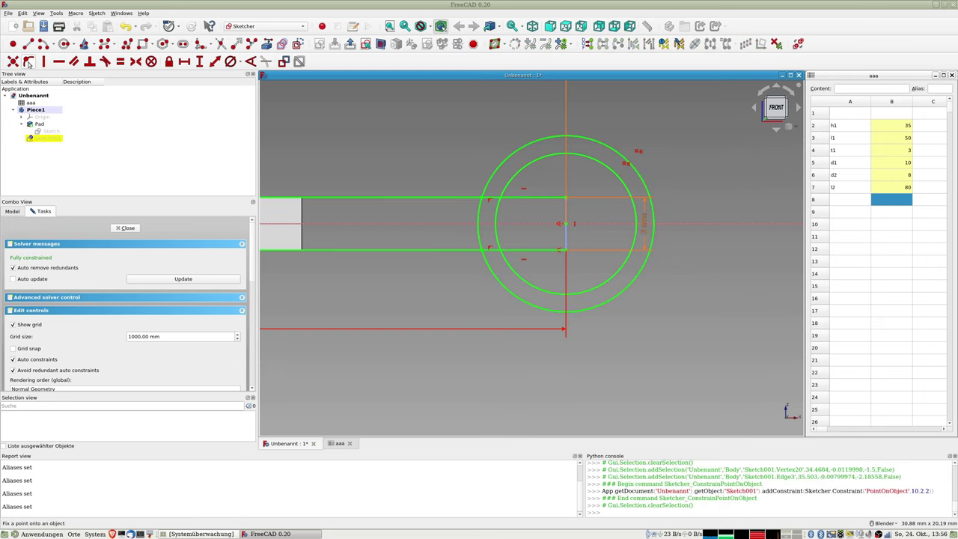
- Turn the bar edge pieces inside the right ring into construction geometry
{"action": "left_click", "coordinate": [541, 199]}
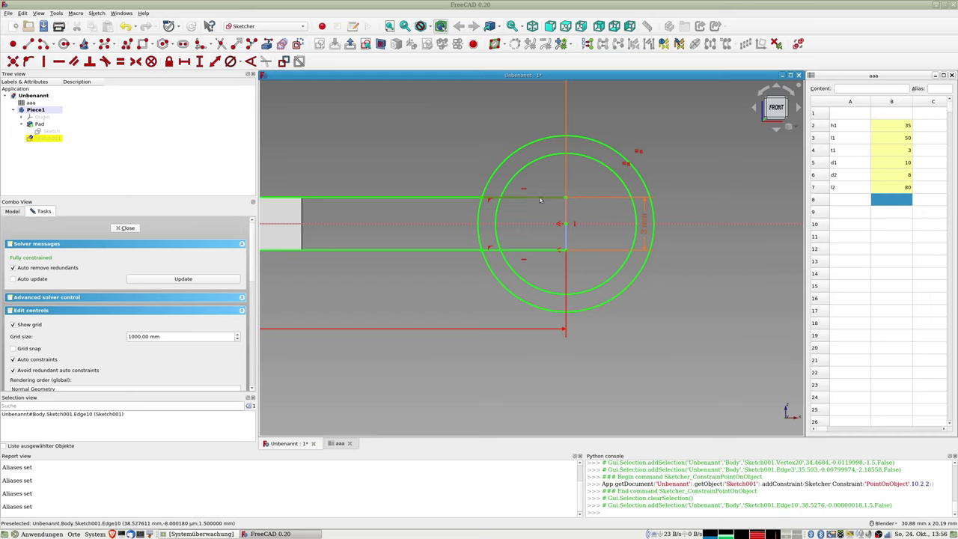
{"action": "left_click", "coordinate": [531, 250]}
{"action": "left_click", "coordinate": [296, 44]}
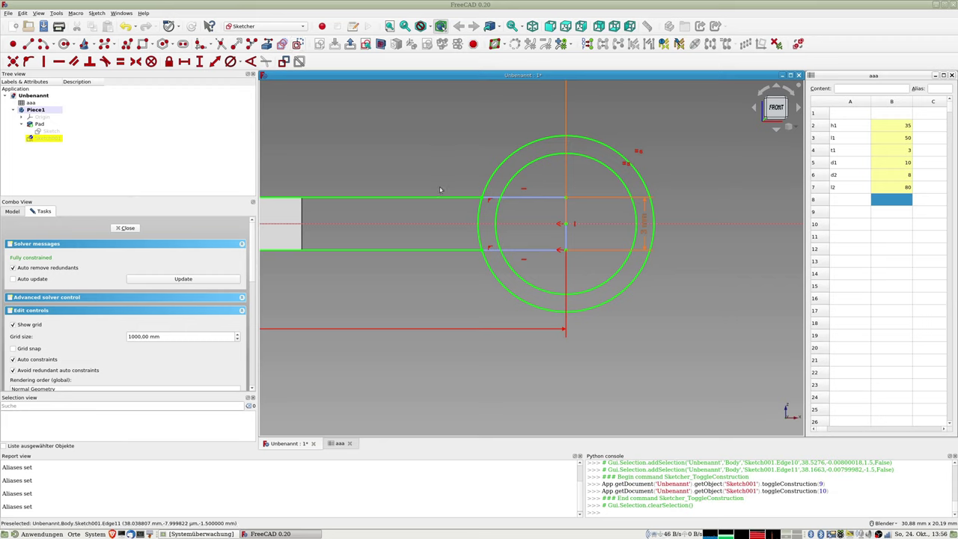
- Trim the right outer ring's arc between the bar edges, then zoom out and orbit
{"action": "left_click", "coordinate": [220, 45]}
{"action": "left_click", "coordinate": [479, 219]}
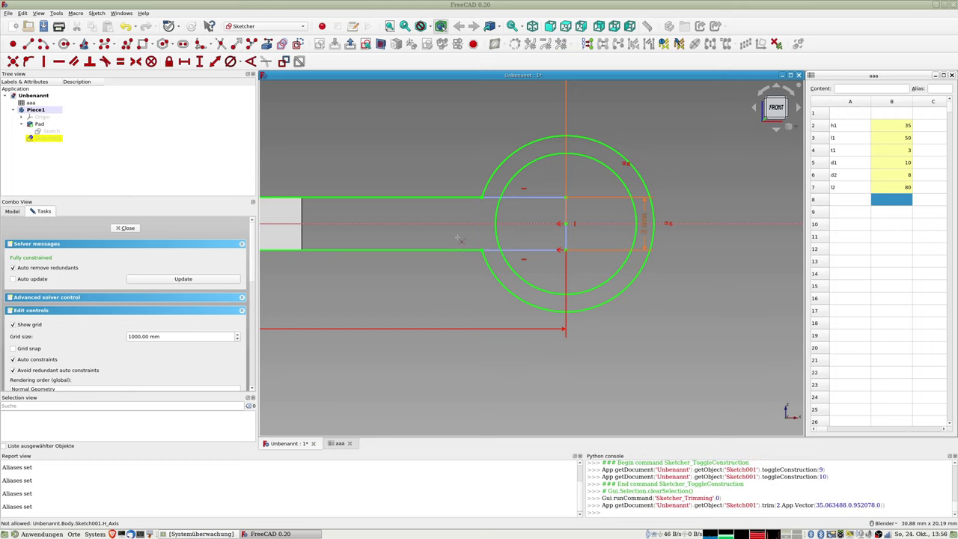
{"action": "scroll", "coordinate": [460, 230], "scroll_direction": "down", "scroll_amount": 3}
{"action": "scroll", "coordinate": [460, 230], "scroll_direction": "down", "scroll_amount": 2}
{"action": "middle_click_drag", "start_coordinate": [419, 234], "coordinate": [567, 234], "text": "shift"}
{"action": "scroll", "coordinate": [567, 234], "scroll_direction": "down", "scroll_amount": 4}
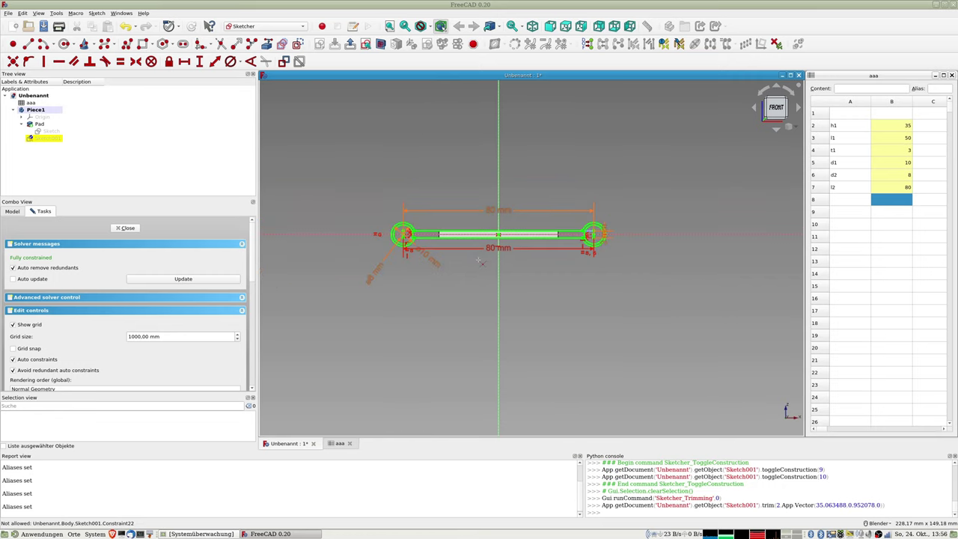
{"action": "middle_click_drag", "start_coordinate": [496, 305], "coordinate": [525, 247]}
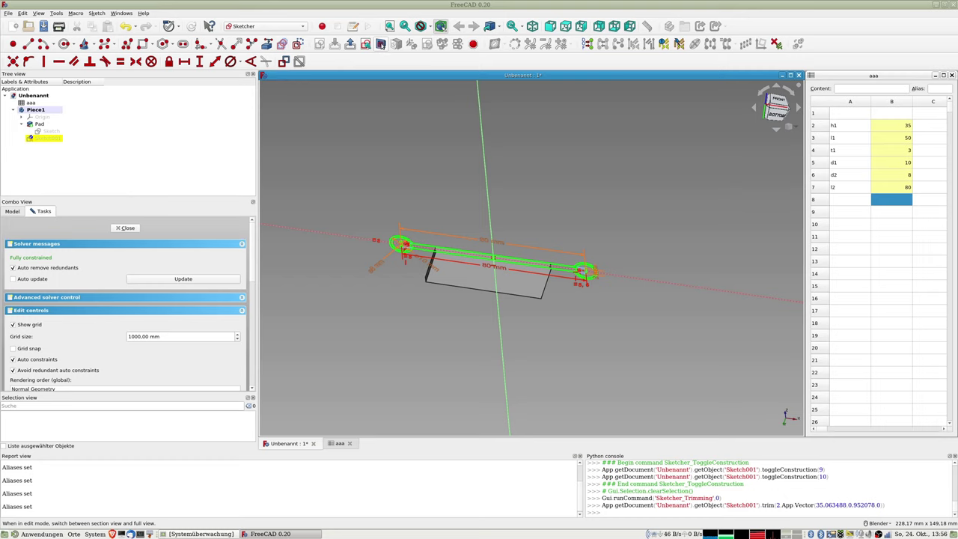
- Turn the section view off to show the full unclipped pad
{"action": "left_click", "coordinate": [380, 44]}
{"action": "left_click", "coordinate": [380, 43]}
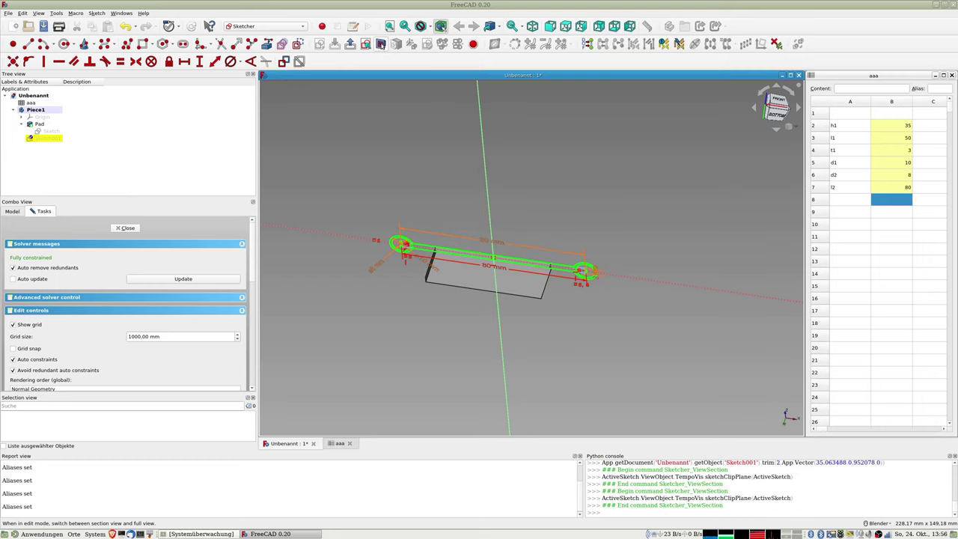
{"action": "left_click", "coordinate": [380, 44]}
{"action": "left_click", "coordinate": [380, 43]}
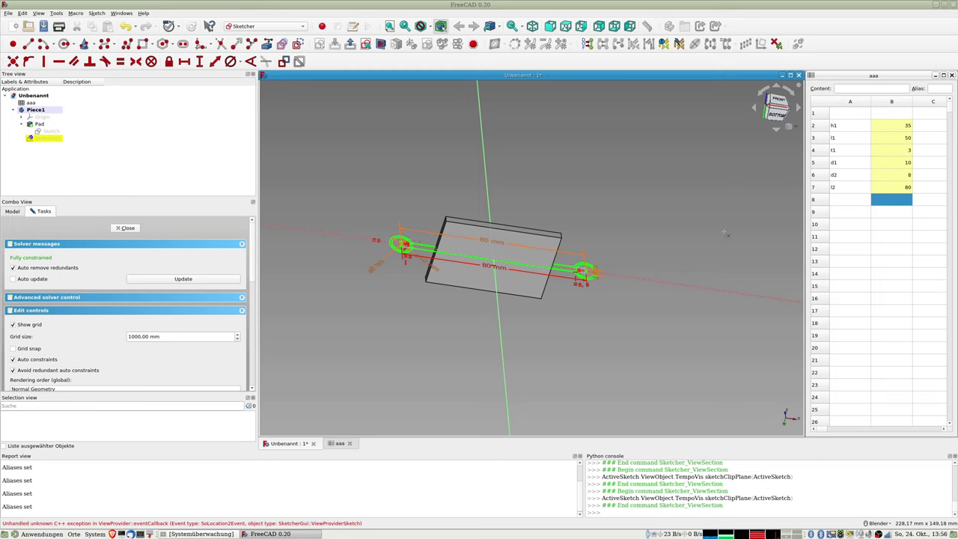
- Enter label t2 in cell A8 and value 5 in B8 of the aaa spreadsheet
{"action": "left_click", "coordinate": [842, 200]}
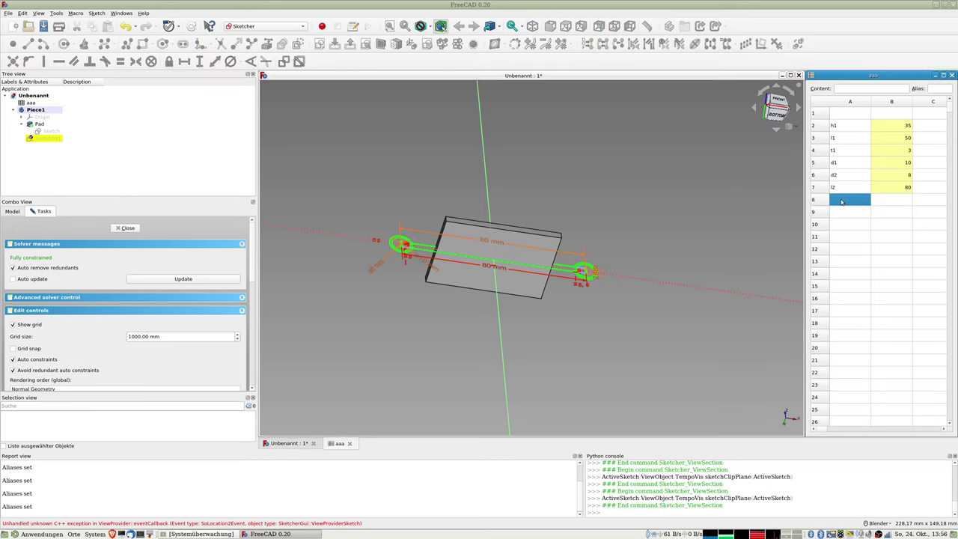
{"action": "type", "text": "l"}
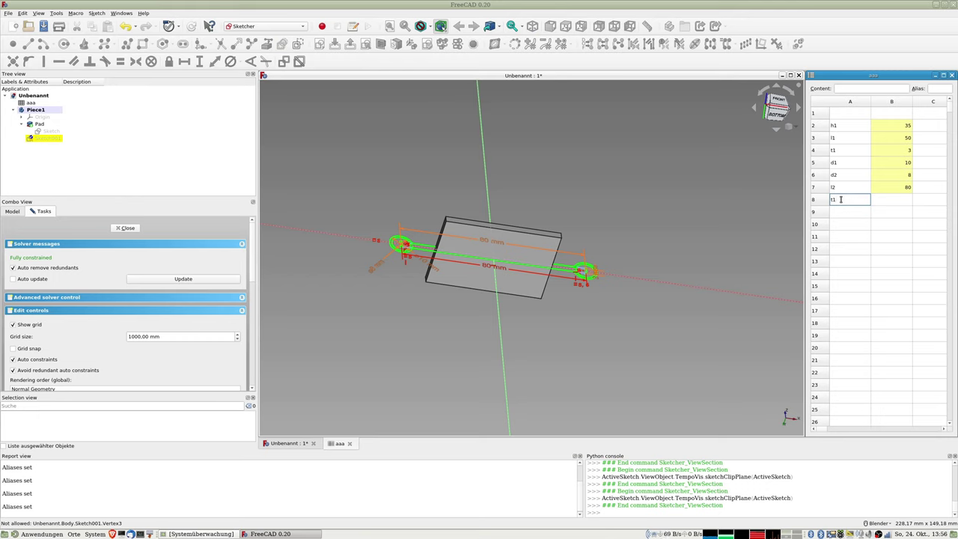
{"action": "key", "text": "Return"}
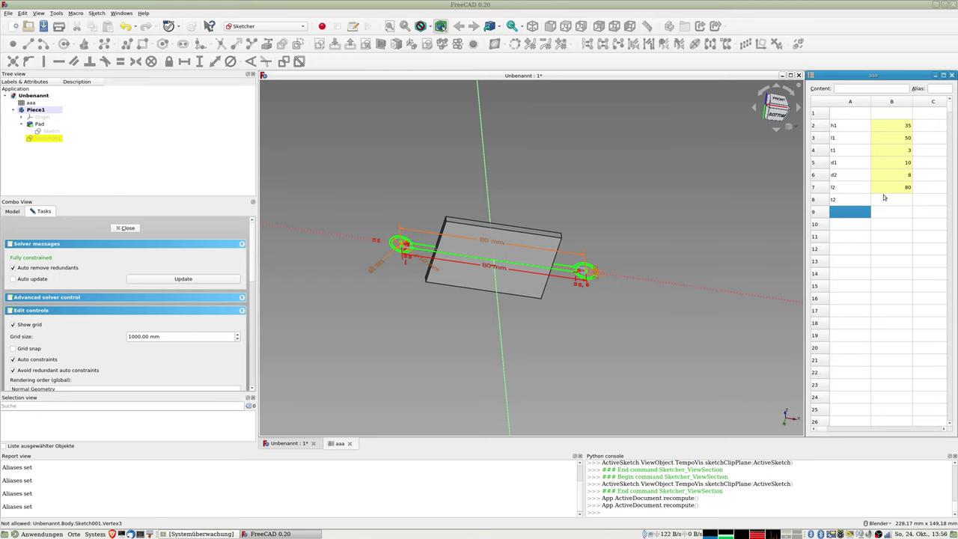
{"action": "left_click", "coordinate": [897, 203]}
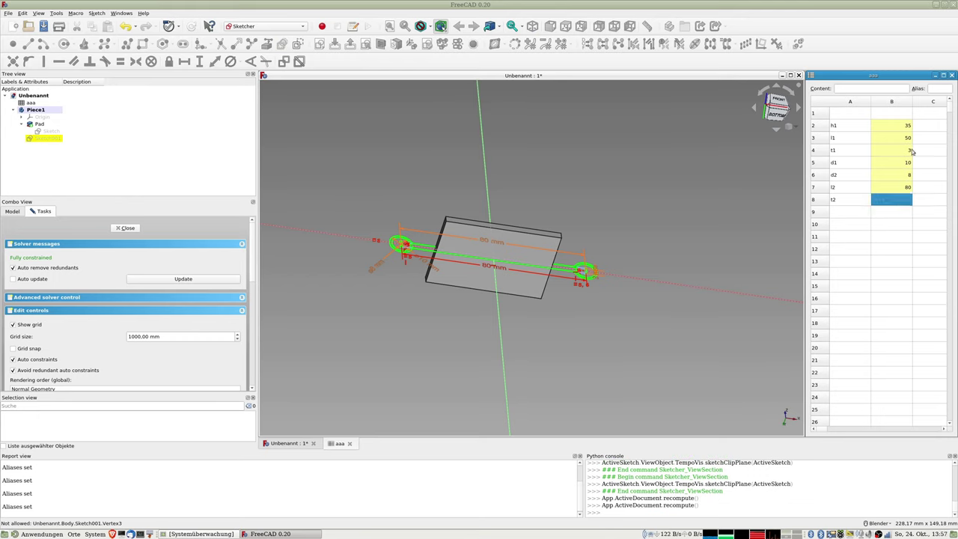
{"action": "type", "text": "5"}
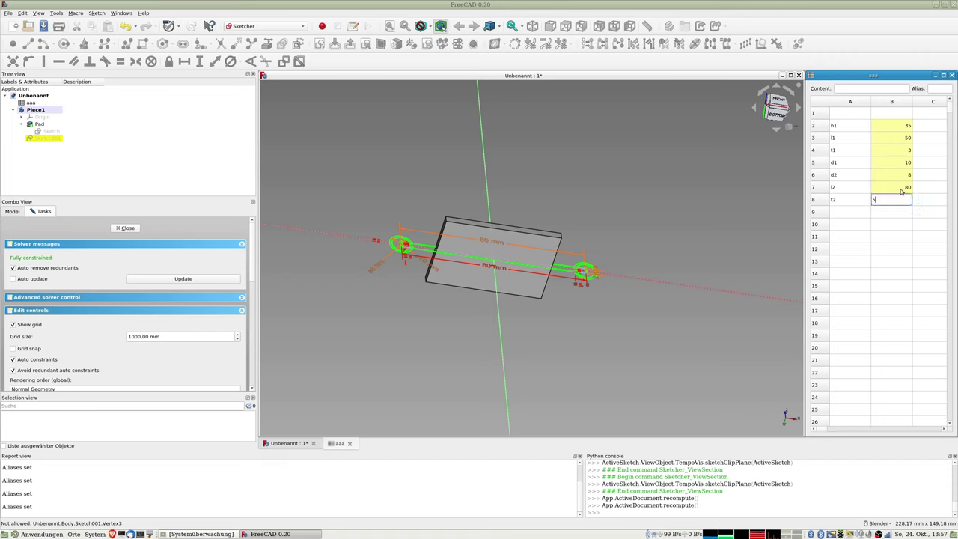
{"action": "key", "text": "Return"}
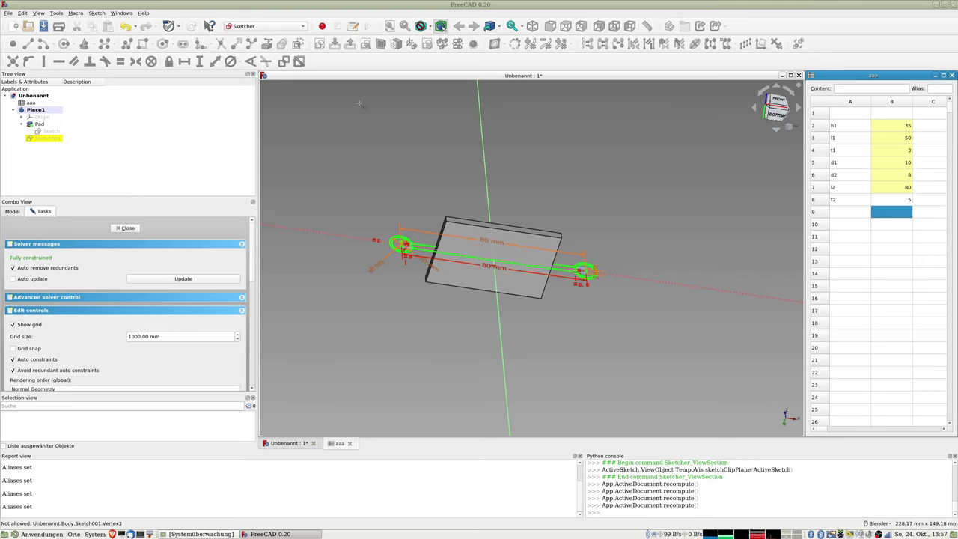
- Close the sketch, alias column B rows 2–8 in the Alias-Manager, and reopen Sketch001
{"action": "left_click", "coordinate": [128, 228]}
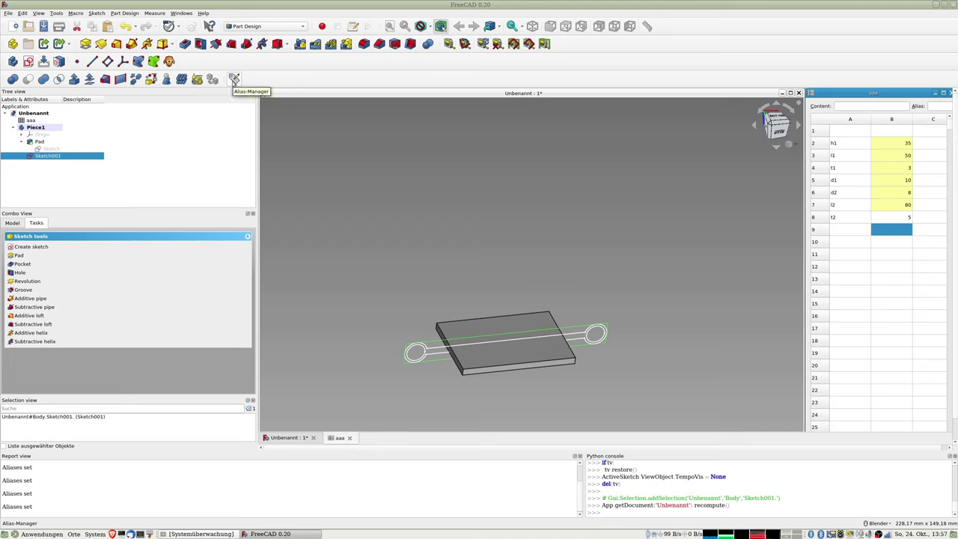
{"action": "left_click", "coordinate": [235, 78]}
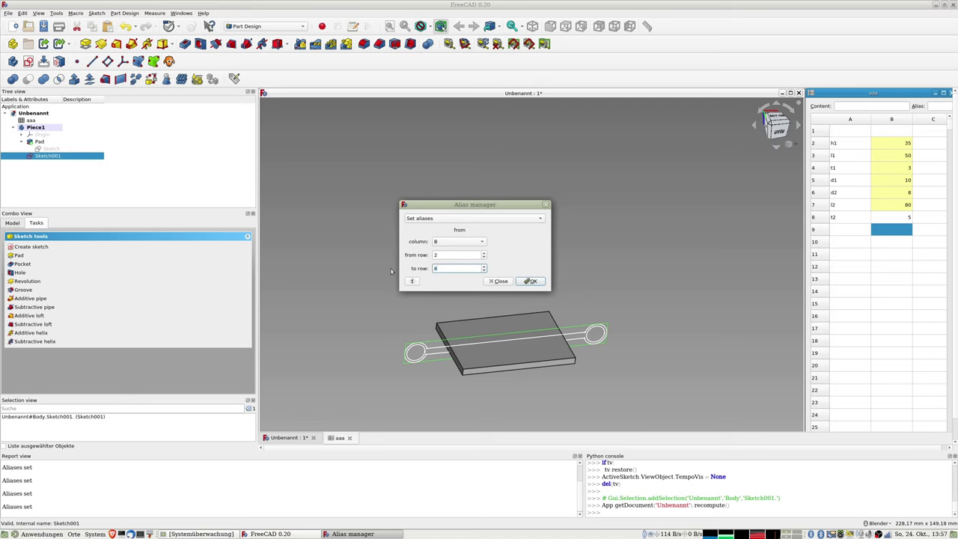
{"action": "key", "text": "Return"}
{"action": "left_click", "coordinate": [537, 283]}
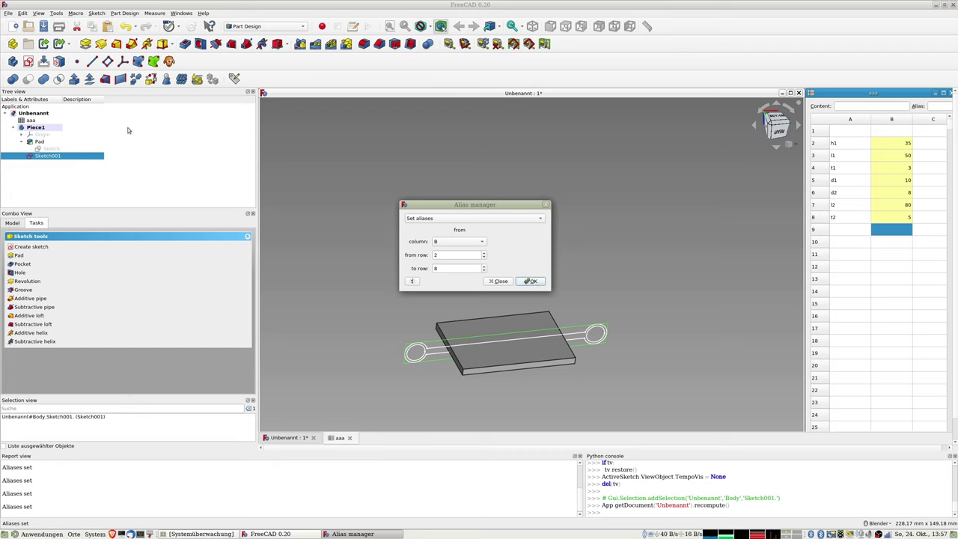
{"action": "left_click", "coordinate": [500, 281]}
{"action": "double_click", "coordinate": [48, 155]}
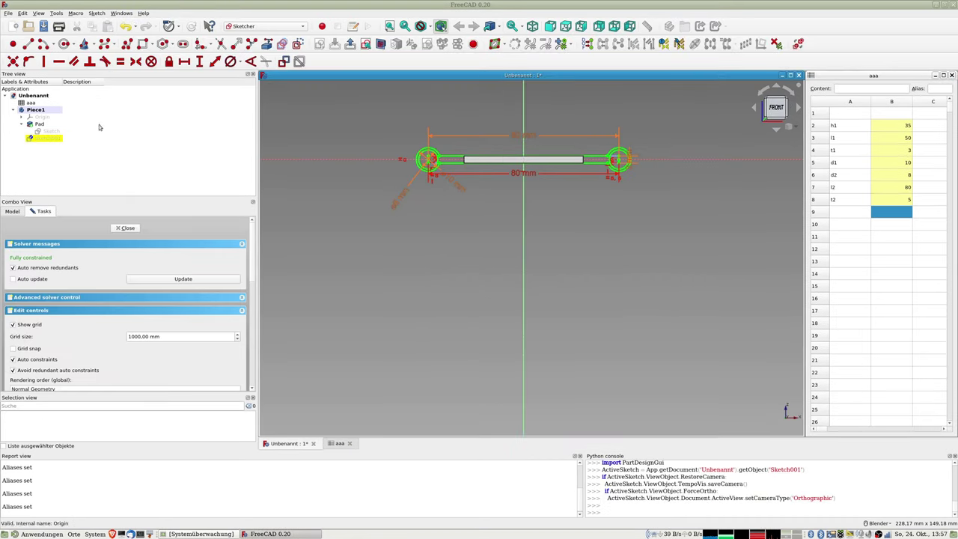
- Pad Sketch001 symmetrically to its plane with length formula aaa.t2 (5 mm)
{"action": "left_click", "coordinate": [128, 229]}
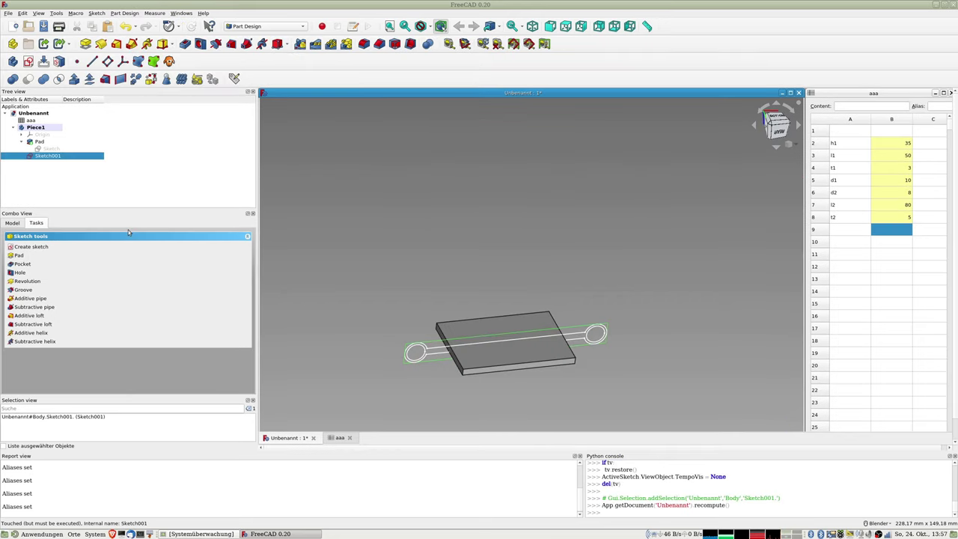
{"action": "scroll", "coordinate": [393, 348], "scroll_direction": "up", "scroll_amount": 2}
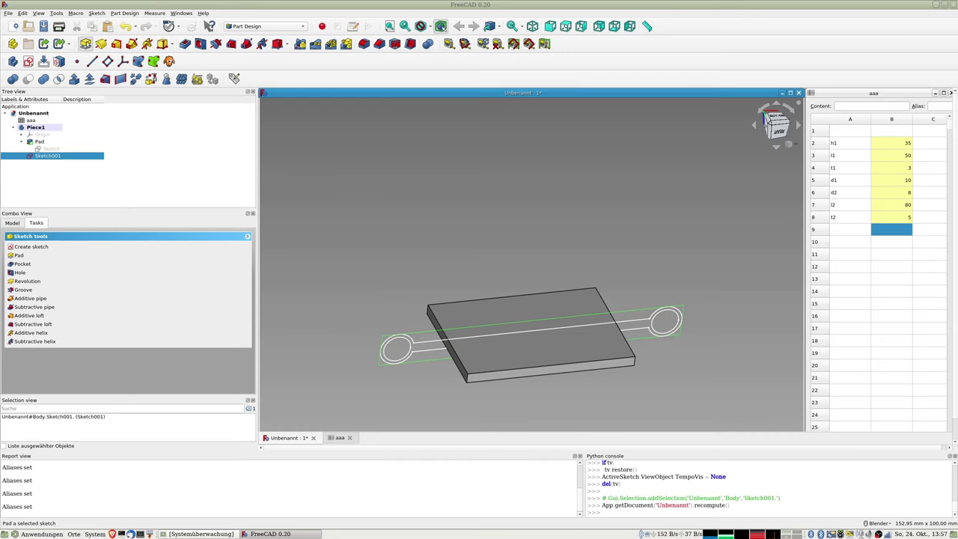
{"action": "left_click", "coordinate": [86, 44]}
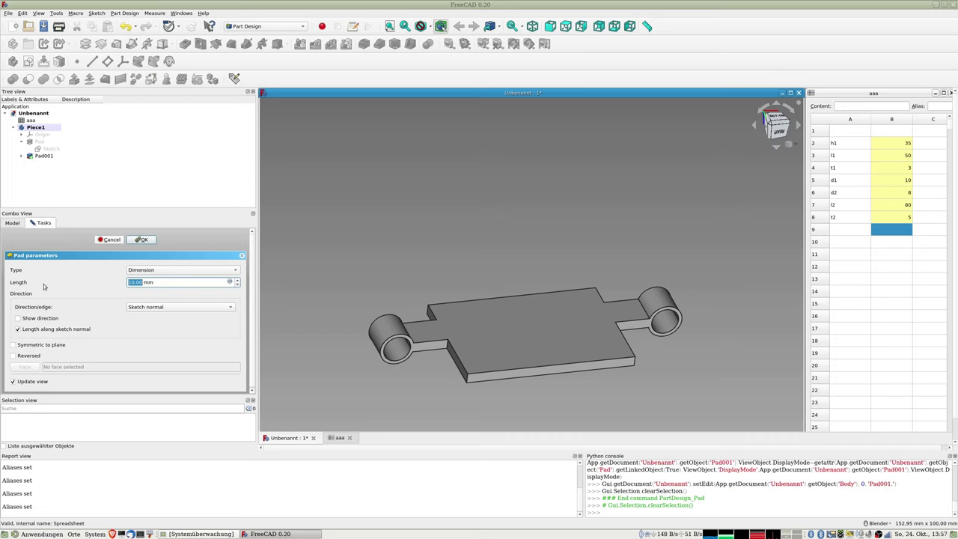
{"action": "left_click", "coordinate": [230, 283]}
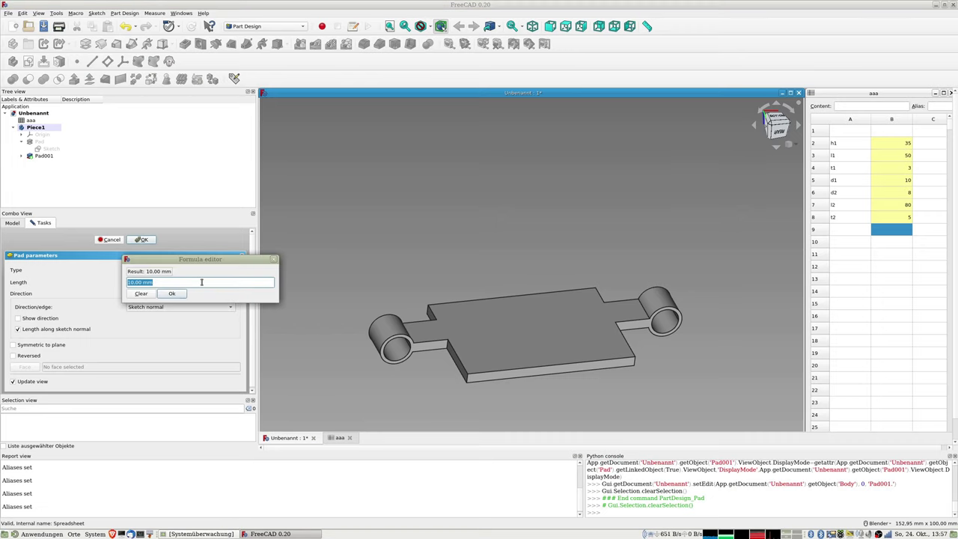
{"action": "type", "text": "aaa"}
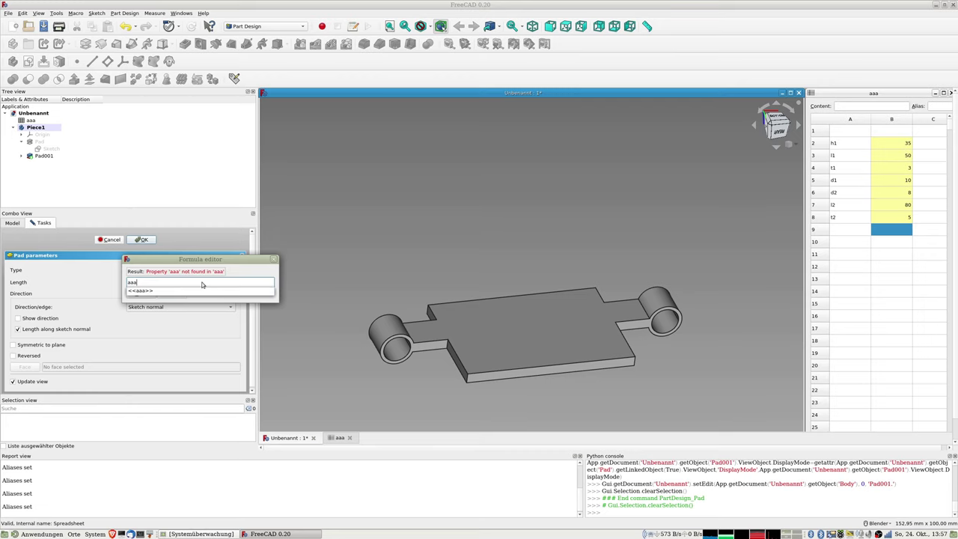
{"action": "type", "text": "."}
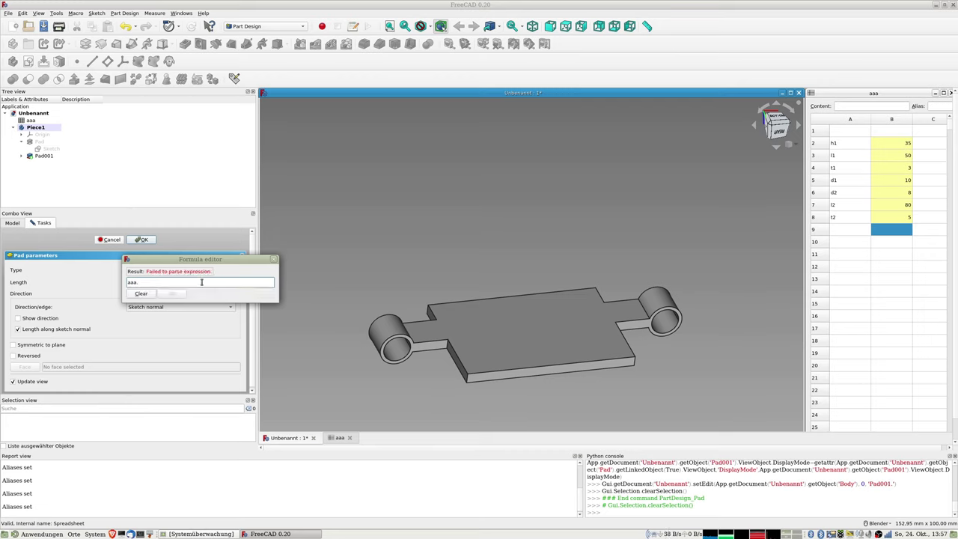
{"action": "type", "text": "t2"}
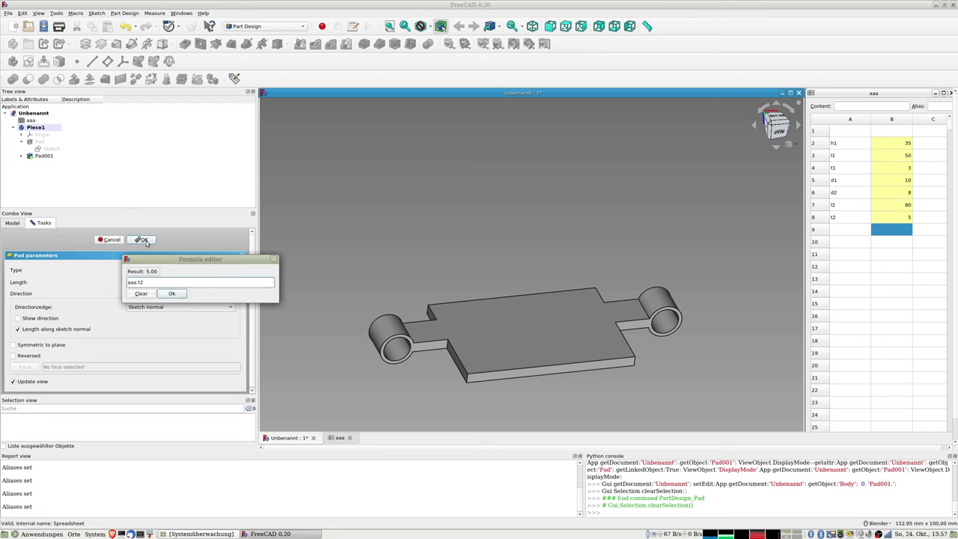
{"action": "left_click", "coordinate": [146, 243]}
{"action": "left_click", "coordinate": [169, 294]}
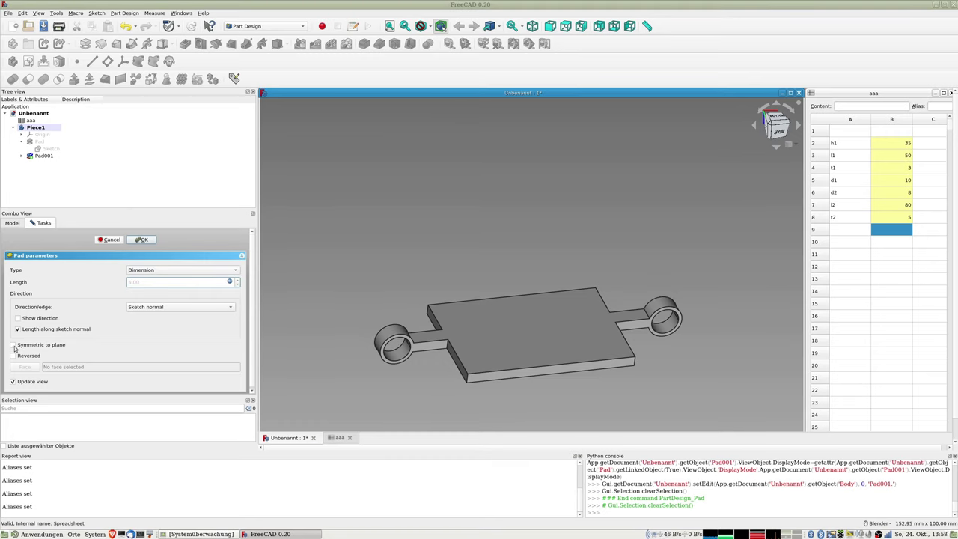
{"action": "left_click", "coordinate": [13, 345]}
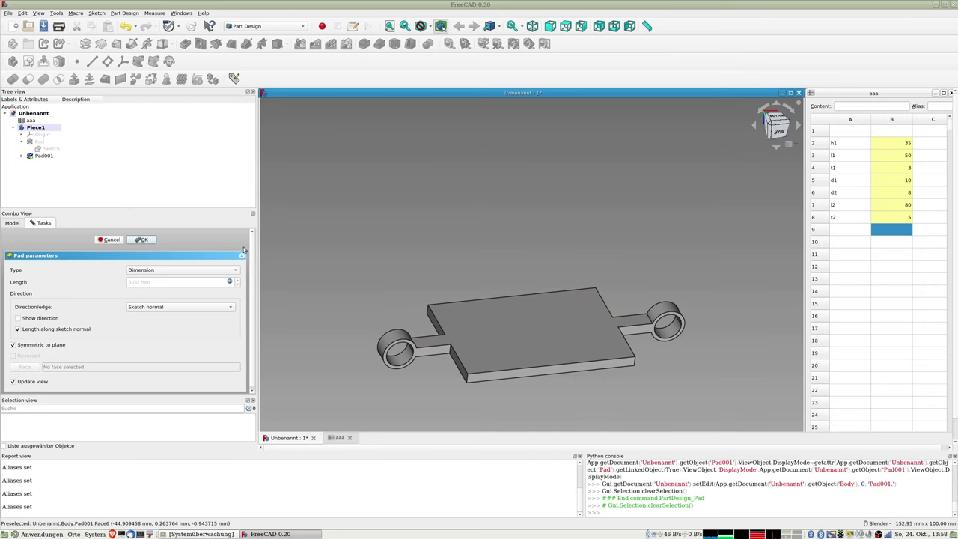
{"action": "left_click", "coordinate": [142, 240]}
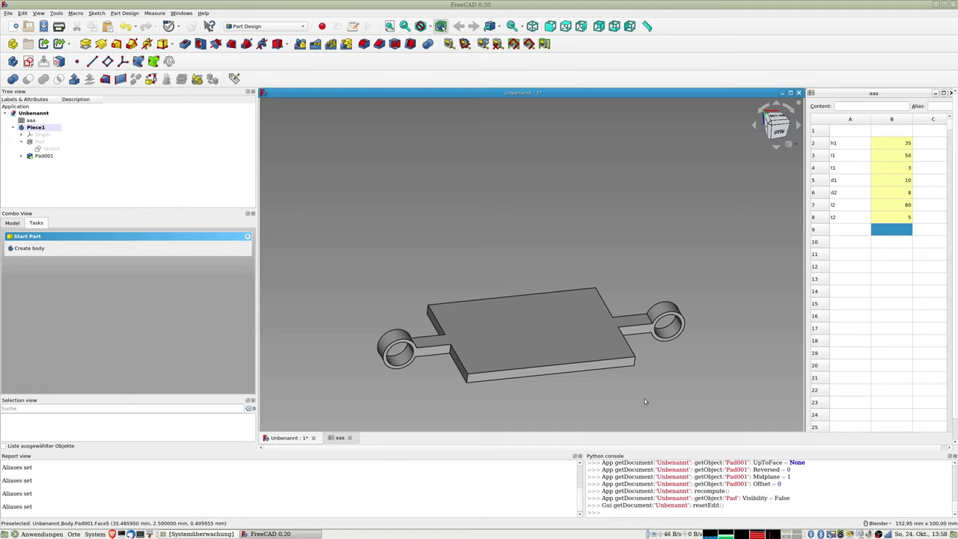
- Try l2 values 72, 70 and 60 in the spreadsheet, settling on 65
{"action": "mouse_move", "coordinate": [643, 399]}
{"action": "middle_mouse_down"}
{"action": "mouse_move", "coordinate": [591, 331]}
{"action": "mouse_move", "coordinate": [422, 340]}
{"action": "mouse_move", "coordinate": [622, 292]}
{"action": "middle_mouse_up"}
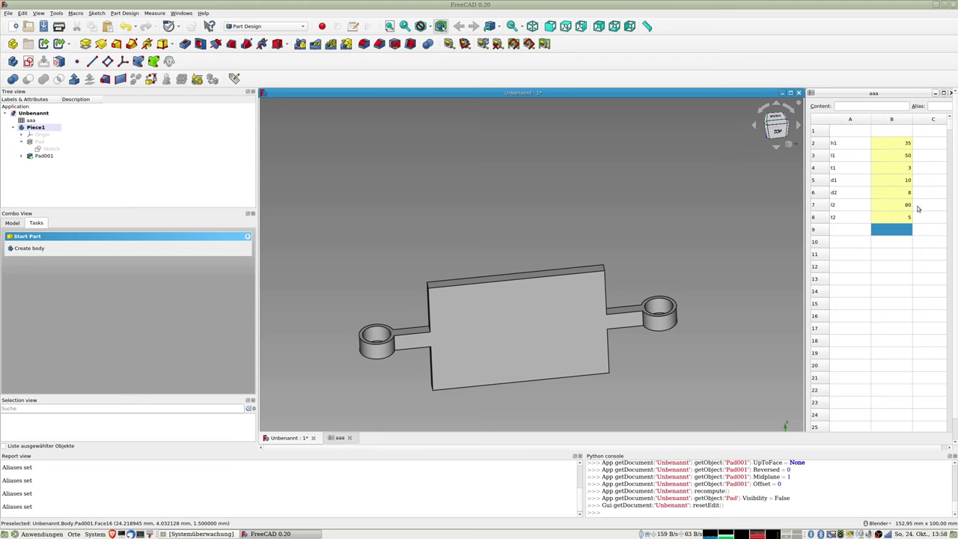
{"action": "left_click", "coordinate": [907, 208]}
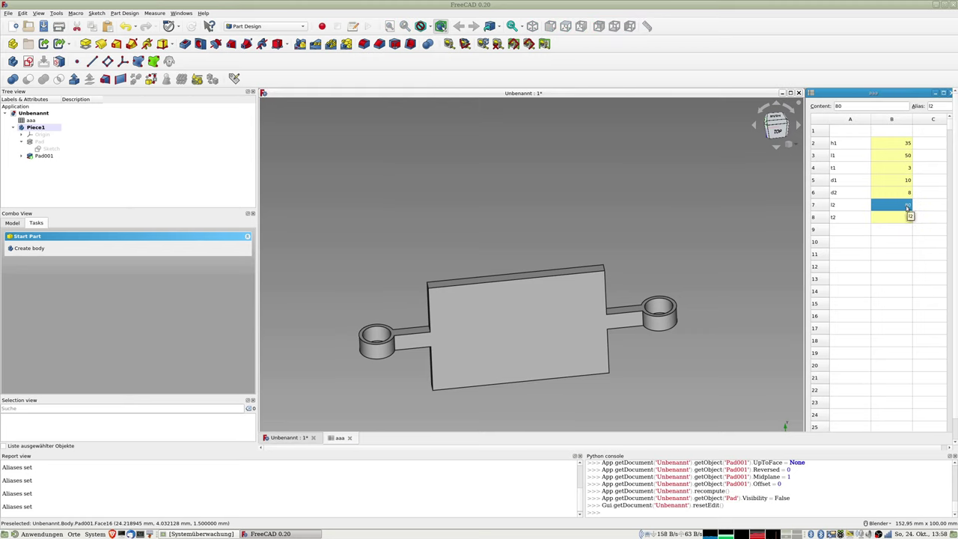
{"action": "type", "text": "72"}
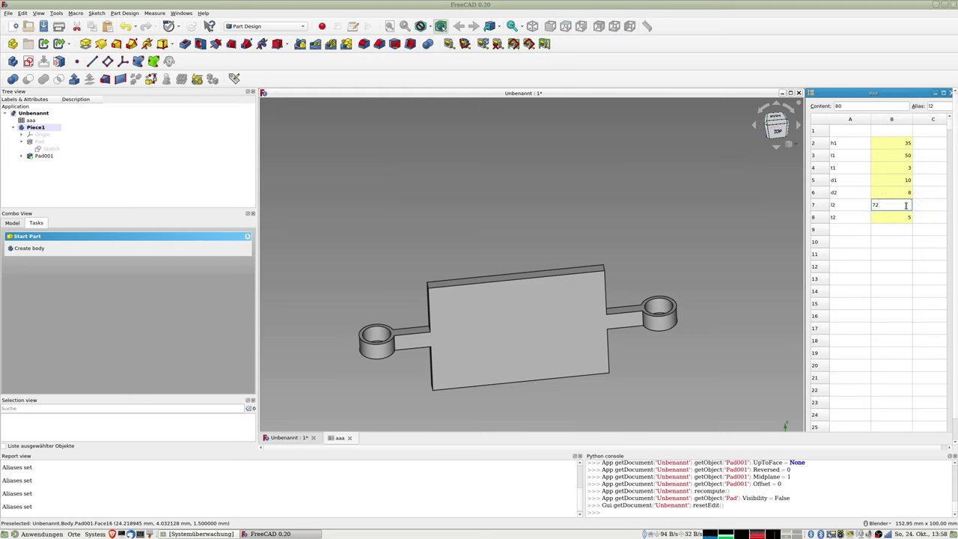
{"action": "key", "text": "Return"}
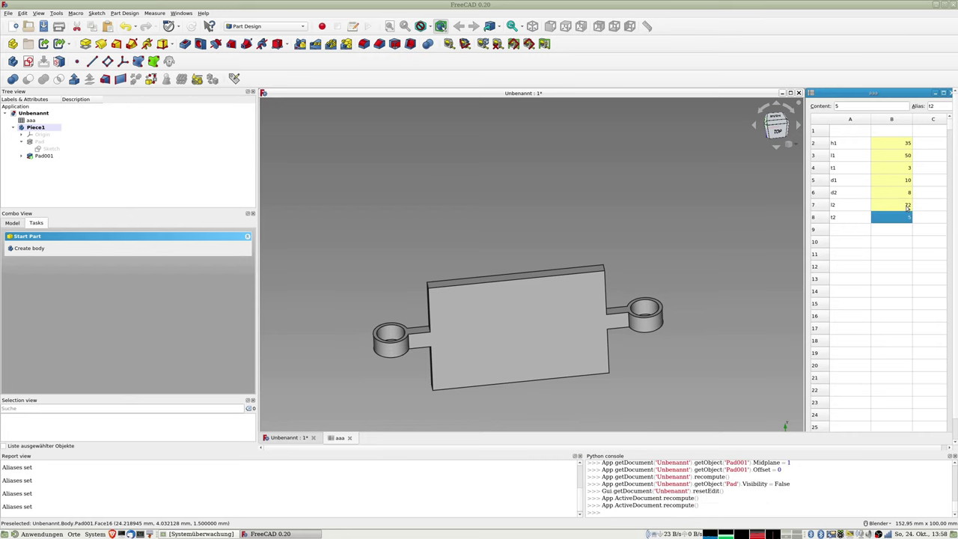
{"action": "left_click", "coordinate": [907, 208]}
{"action": "type", "text": "70"}
{"action": "key", "text": "Return"}
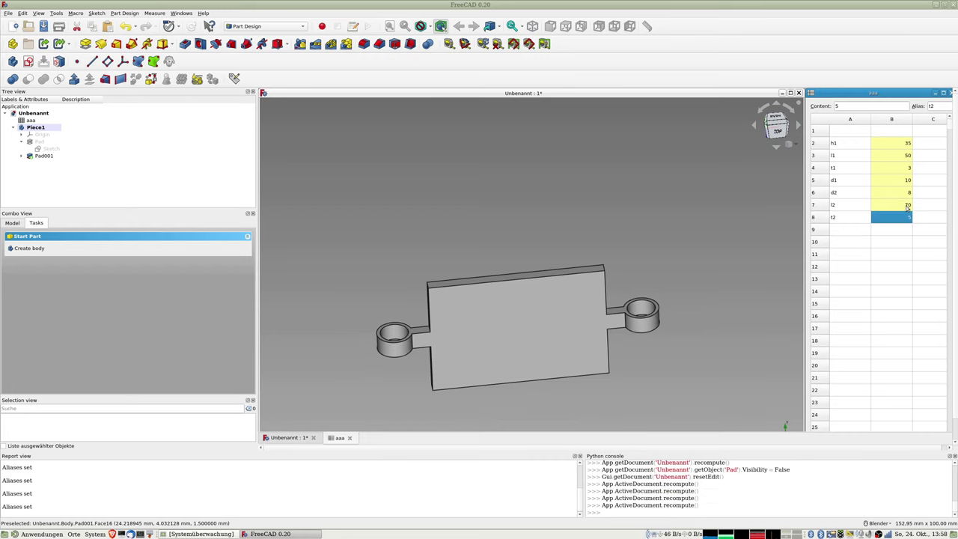
{"action": "double_click", "coordinate": [906, 206]}
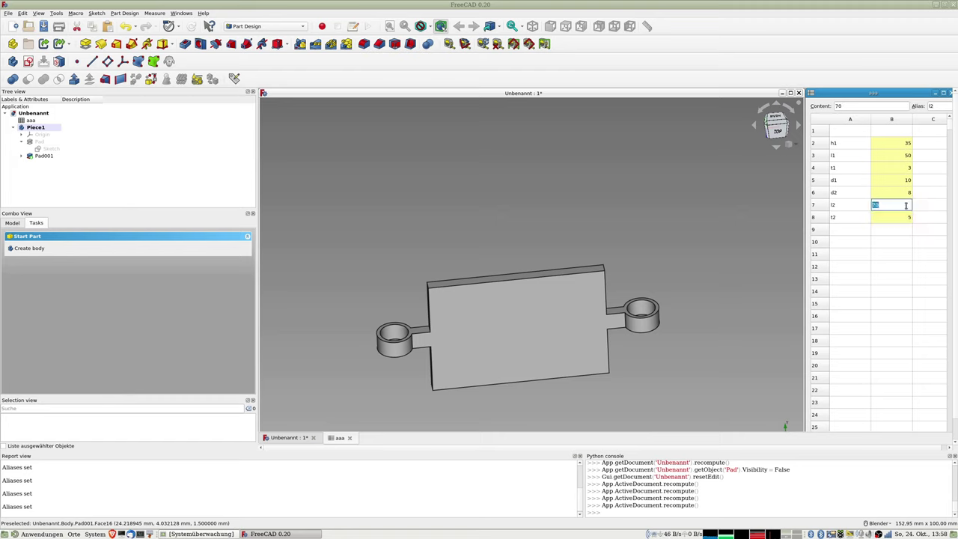
{"action": "type", "text": "60"}
{"action": "key", "text": "Return"}
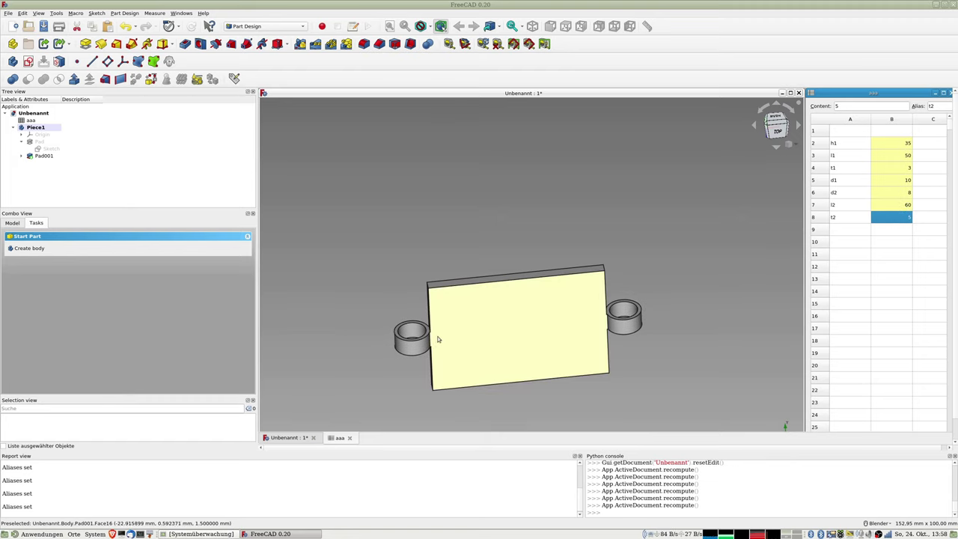
{"action": "double_click", "coordinate": [895, 205]}
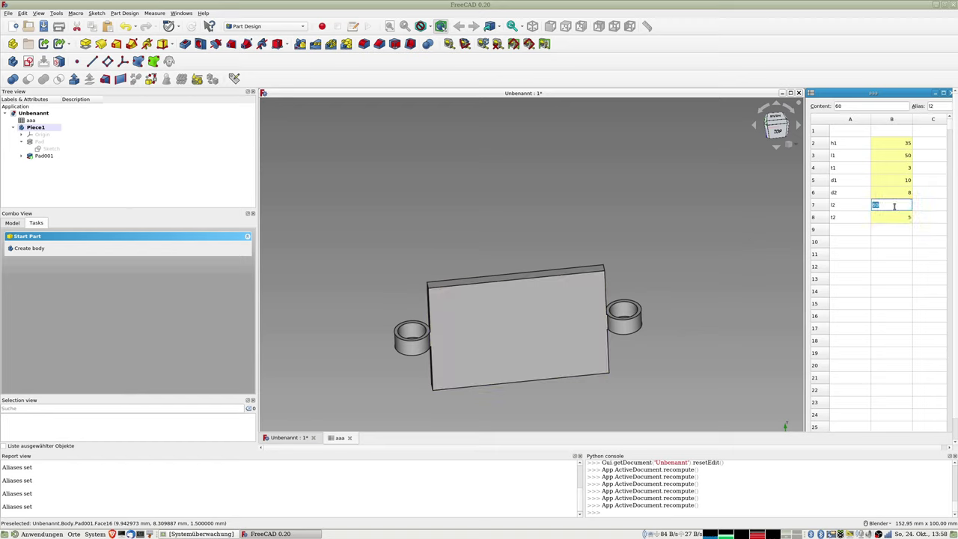
{"action": "type", "text": "65"}
{"action": "key", "text": "Return"}
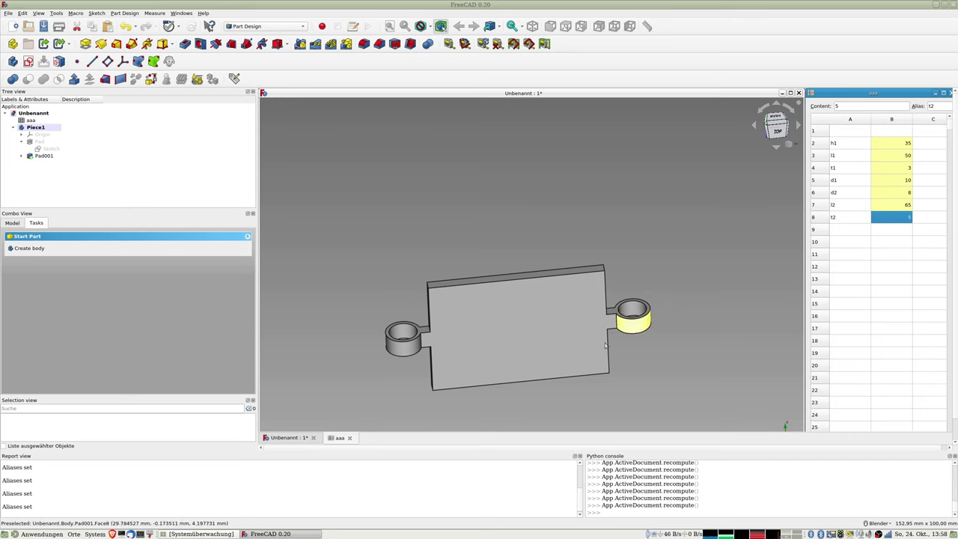
- Set h1 to 20 and inspect the updated part from top and tilted views
{"action": "key", "text": "2"}
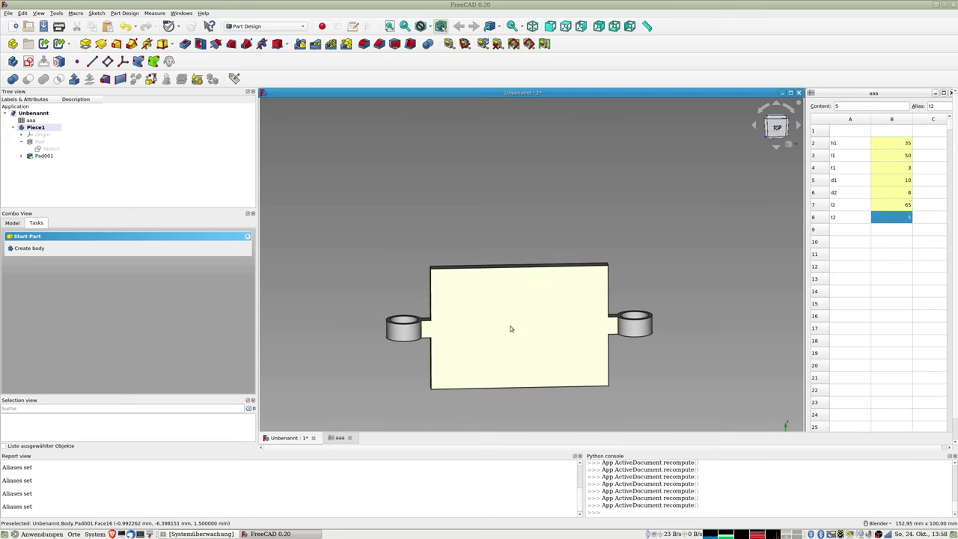
{"action": "left_click", "coordinate": [901, 147]}
{"action": "double_click", "coordinate": [901, 148]}
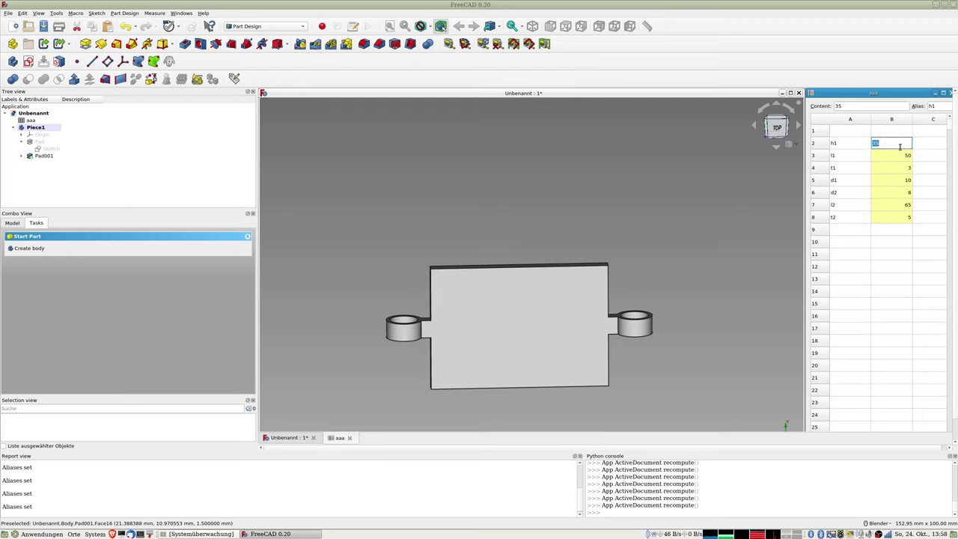
{"action": "type", "text": "20"}
{"action": "key", "text": "Return"}
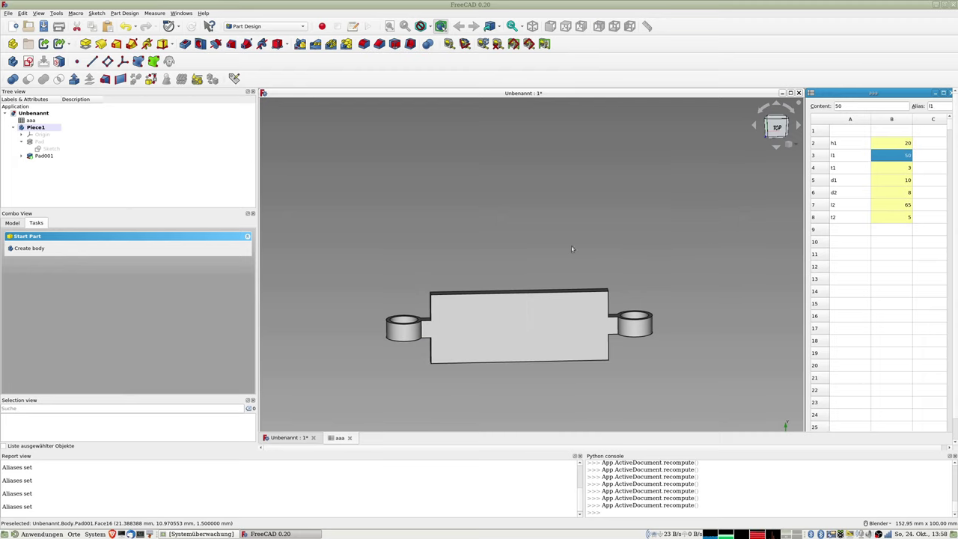
{"action": "middle_click_drag", "start_coordinate": [541, 244], "coordinate": [576, 298]}
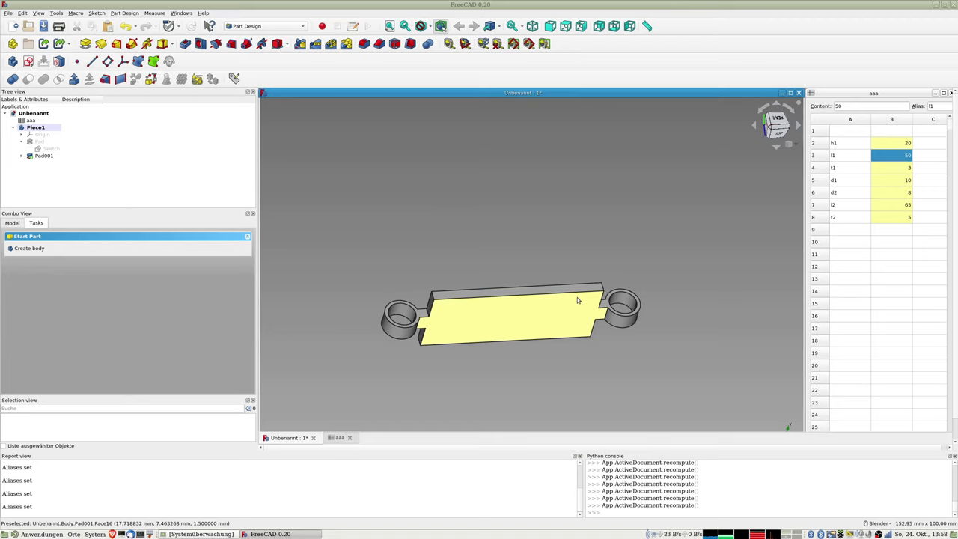